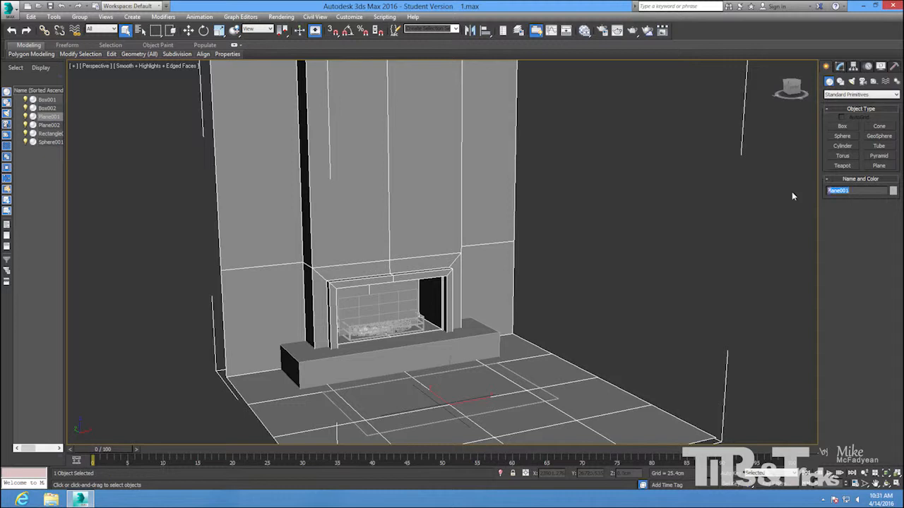
- Rename the wall and floor plane as Room and hide it
type("Fi")
right_click(460, 221)
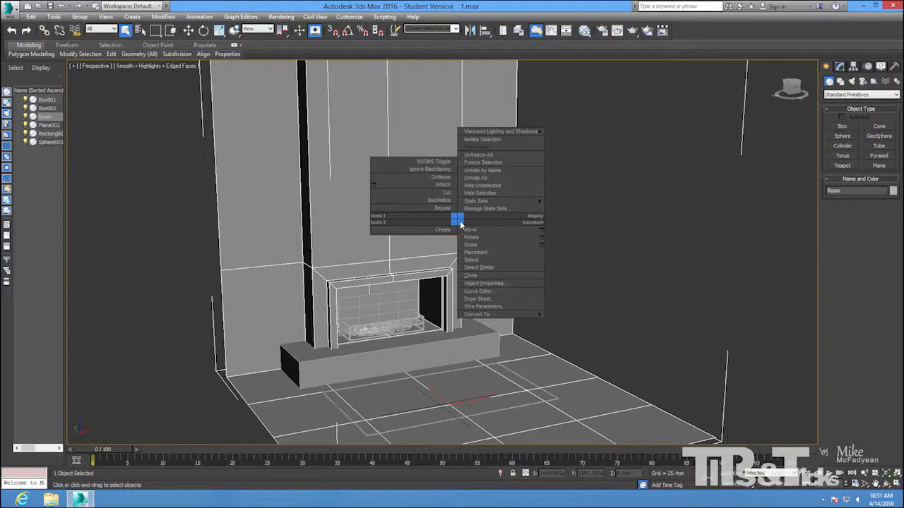
left_click(491, 196)
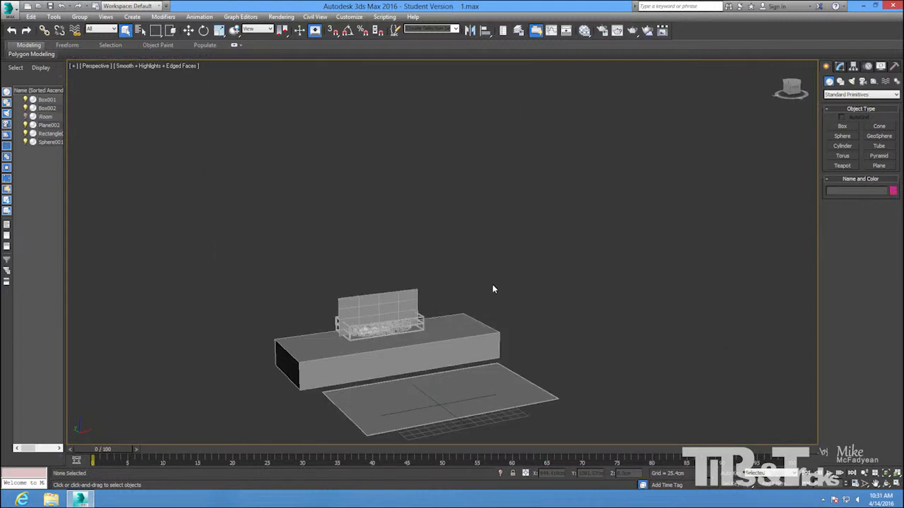
- Rename the upright plane behind the coals as Fire and hide it
left_click(394, 299)
double_click(866, 190)
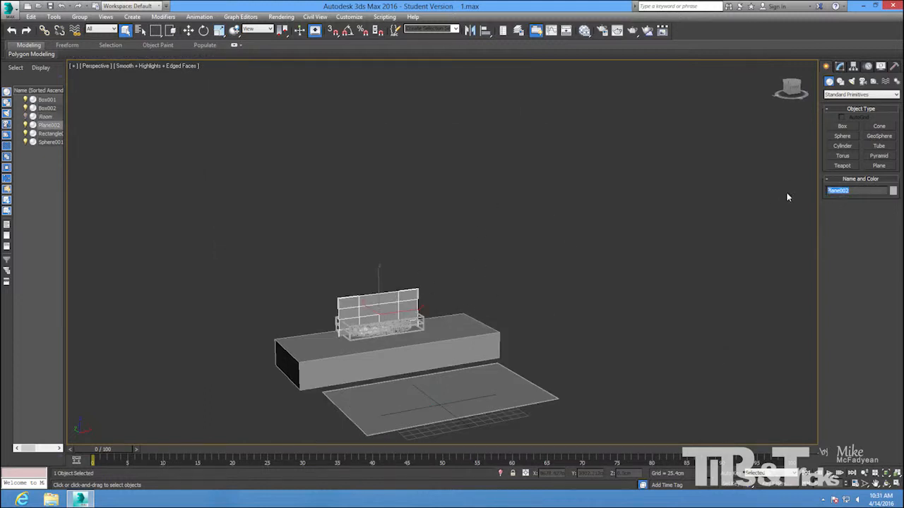
type("Fire")
right_click(639, 199)
left_click(664, 166)
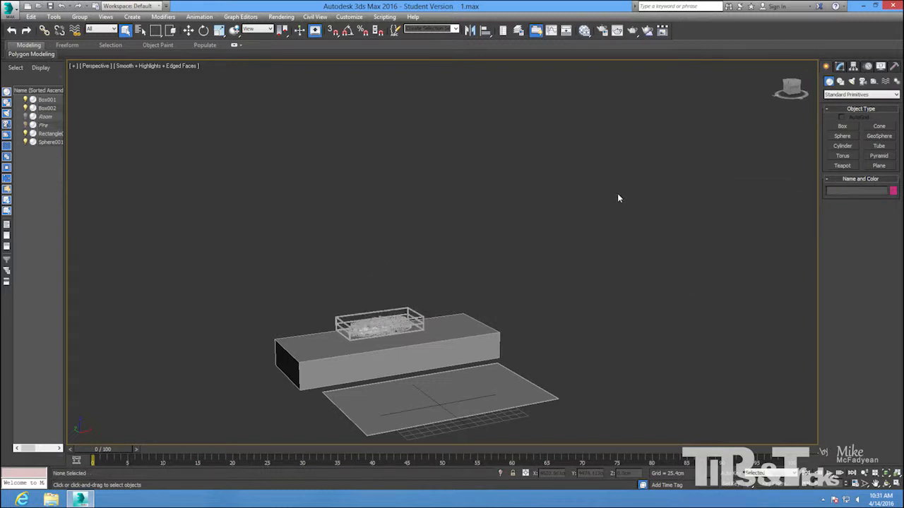
- Rename the long hearth box under the fireplace as Step and hide it
left_click(448, 356)
double_click(857, 190)
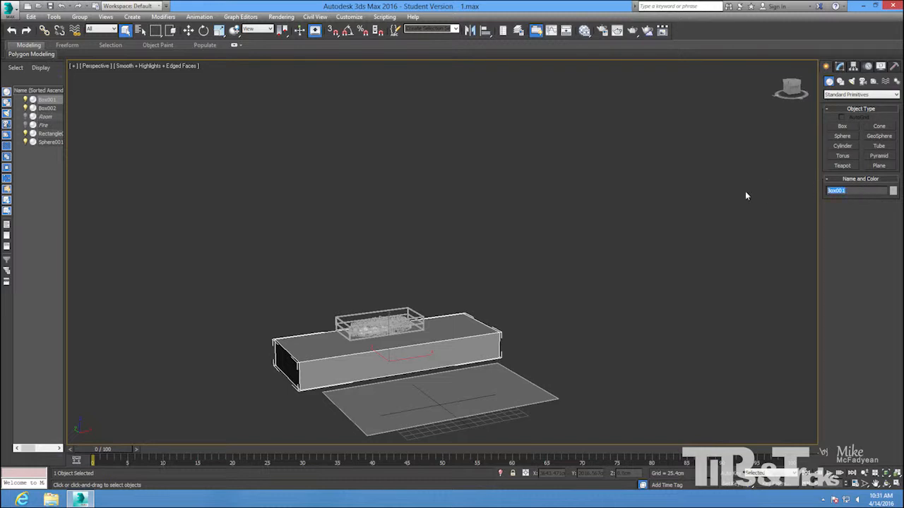
type("Step")
right_click(646, 214)
left_click(667, 181)
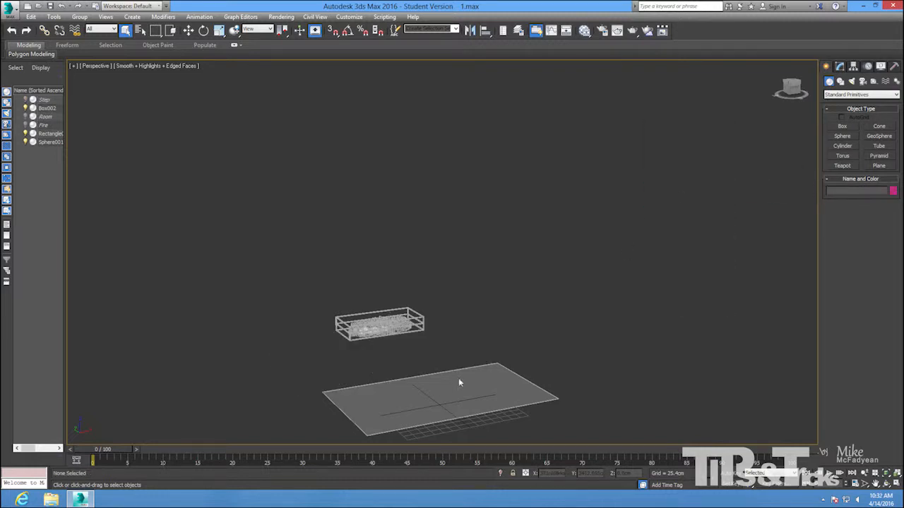
- Rename the flat box on the floor as Rug and hide it
left_click(434, 407)
double_click(849, 190)
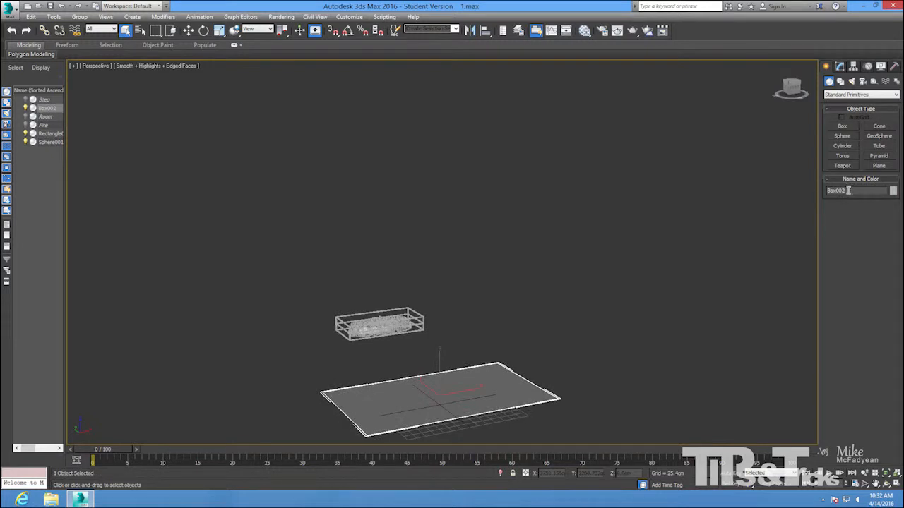
type("Rug")
right_click(638, 224)
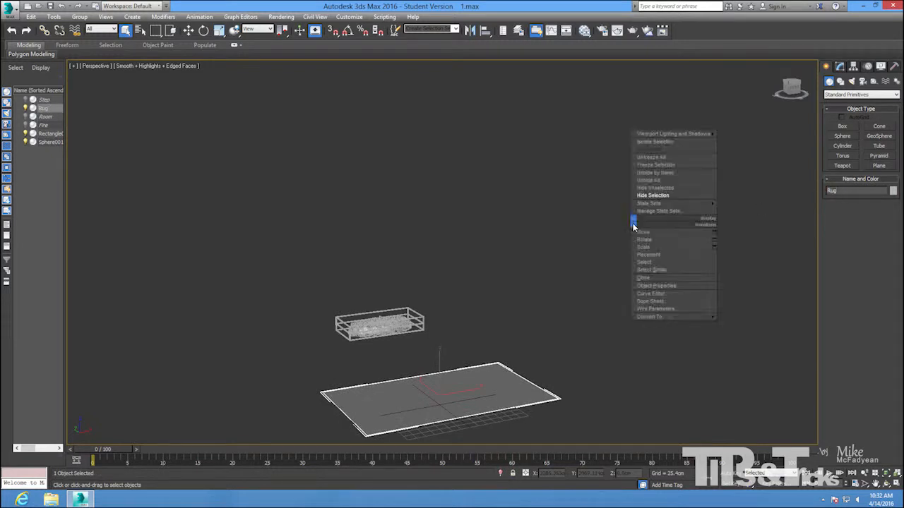
left_click(672, 197)
- Rename the bumpy displaced sphere inside the metal frame as Coals and hide it
left_click(387, 333)
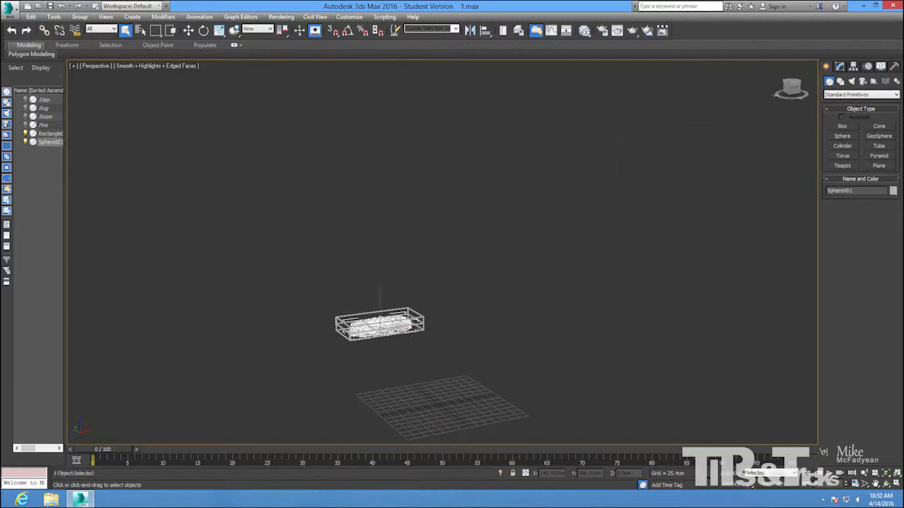
double_click(854, 190)
type("Coals")
right_click(553, 274)
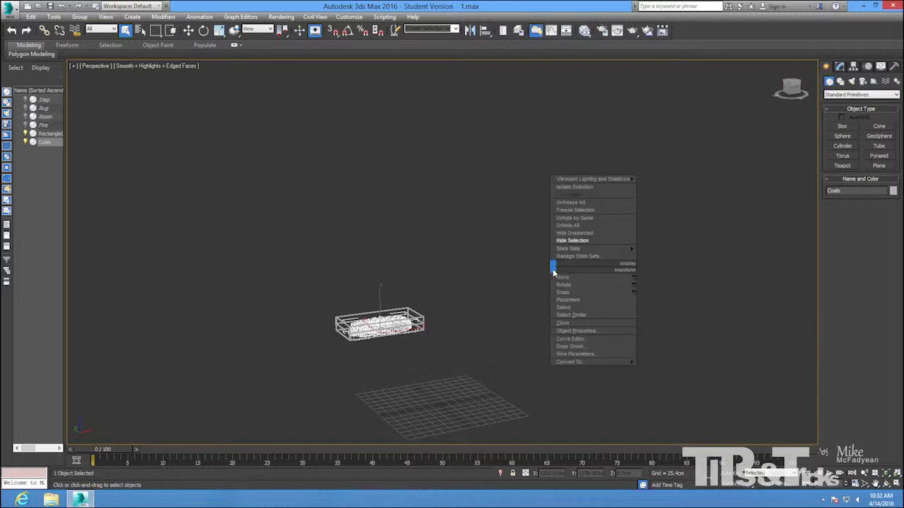
left_click(585, 244)
- Rename the rectangular metal frame as Grid, unhide all objects and clear the selection
left_click(417, 324)
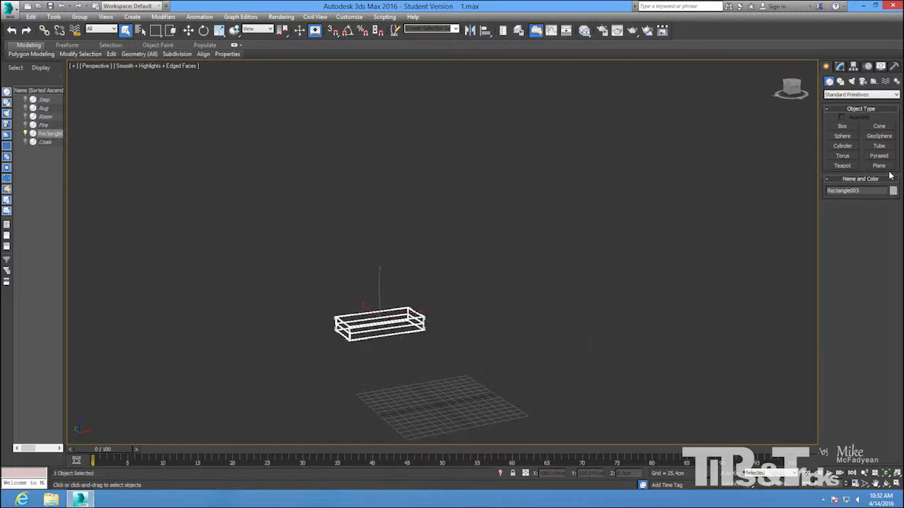
double_click(855, 191)
type("Grid")
right_click(586, 238)
left_click(601, 197)
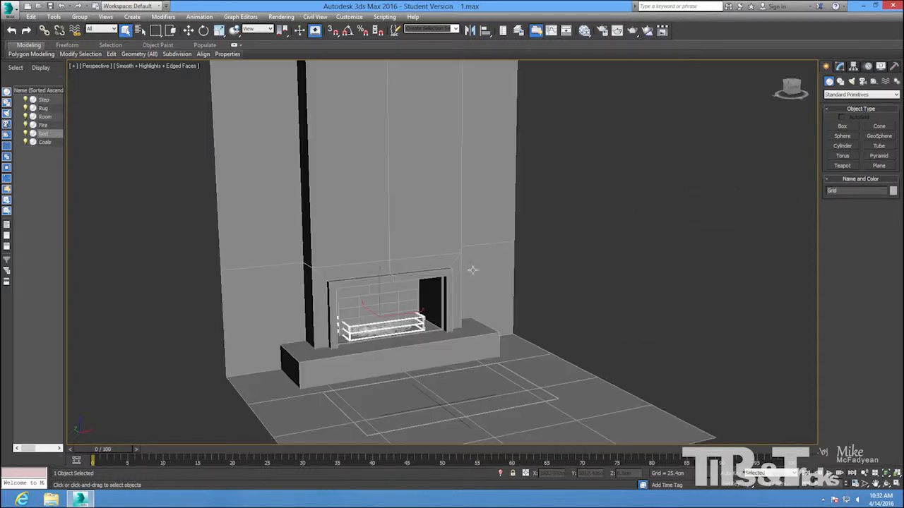
left_click(631, 264)
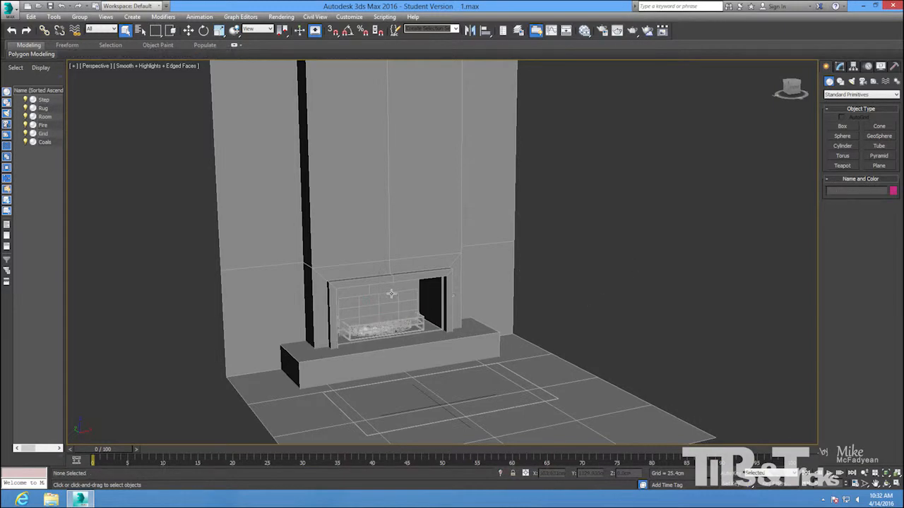
- Stretch the Fire plane vertically to about 145% and raise it to fill the height of the fireplace opening
left_click(385, 298)
key("z")
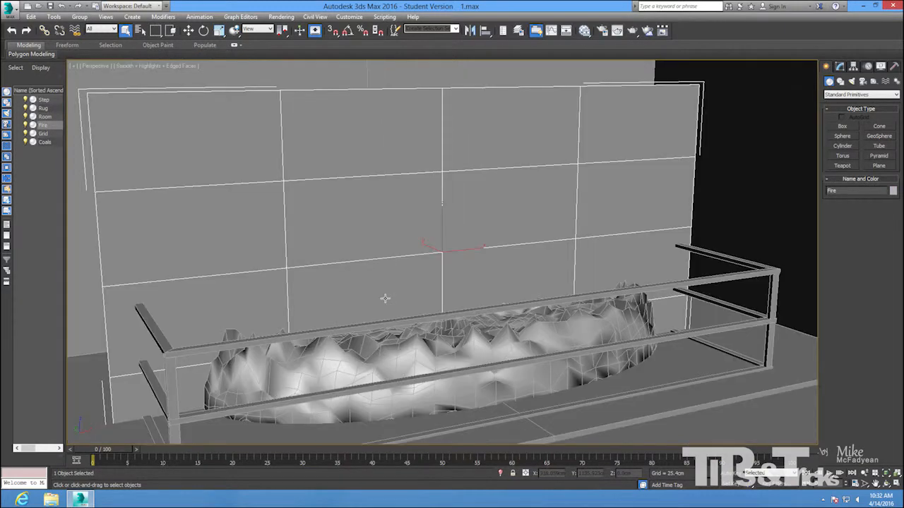
scroll(385, 298, "down", 10)
middle_click_drag(385, 298, 302, 96, "alt")
key("r")
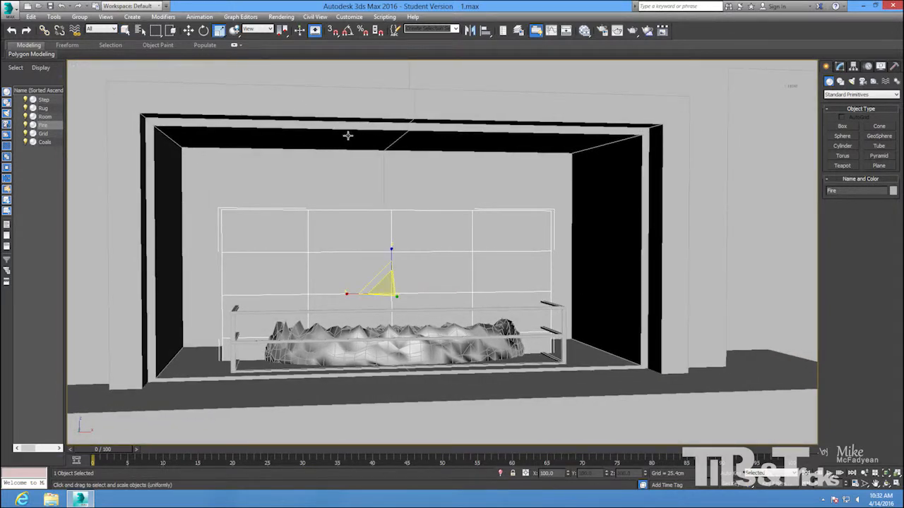
mouse_move(392, 245)
left_mouse_down()
mouse_move(391, 234)
mouse_move(394, 258)
mouse_move(398, 230)
left_mouse_up()
key("w")
- Narrow the Fire plane horizontally to about 82% so it fits within the width of the metal frame
key("r")
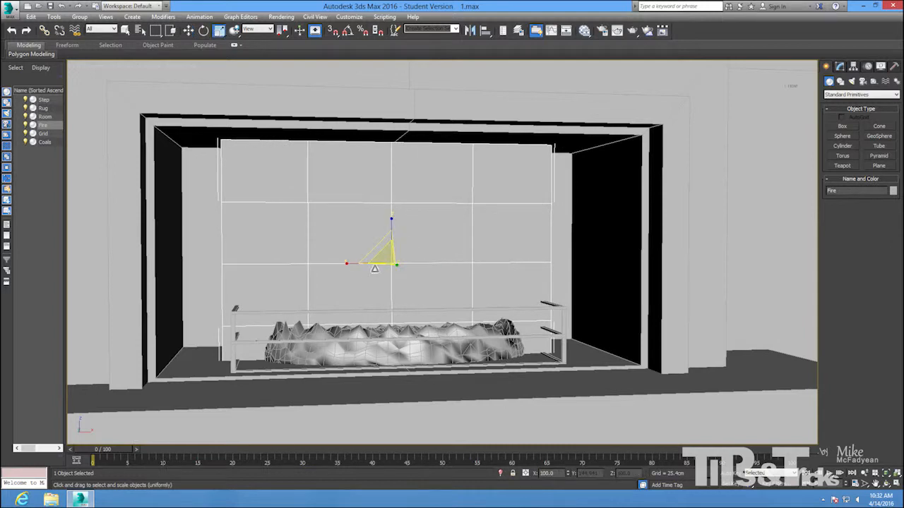
key("r")
left_click_drag(346, 263, 353, 262)
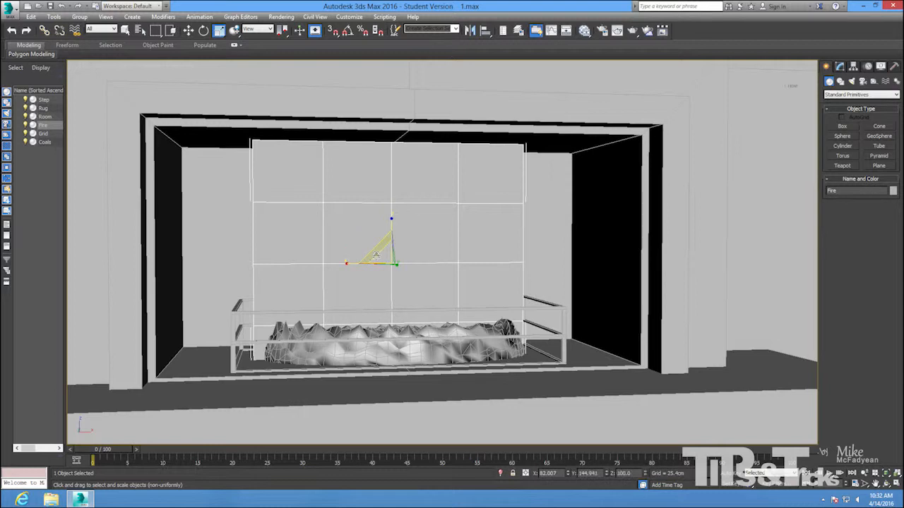
- Collapse the whole modifier stack of the Coals object and convert it to an Editable Poly
middle_click_drag(377, 255, 410, 289, "alt")
left_click(369, 353)
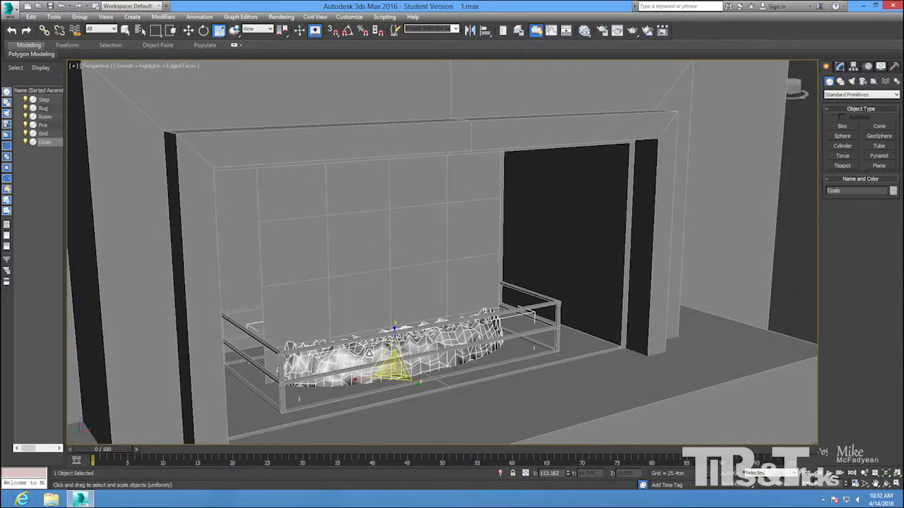
left_click(840, 66)
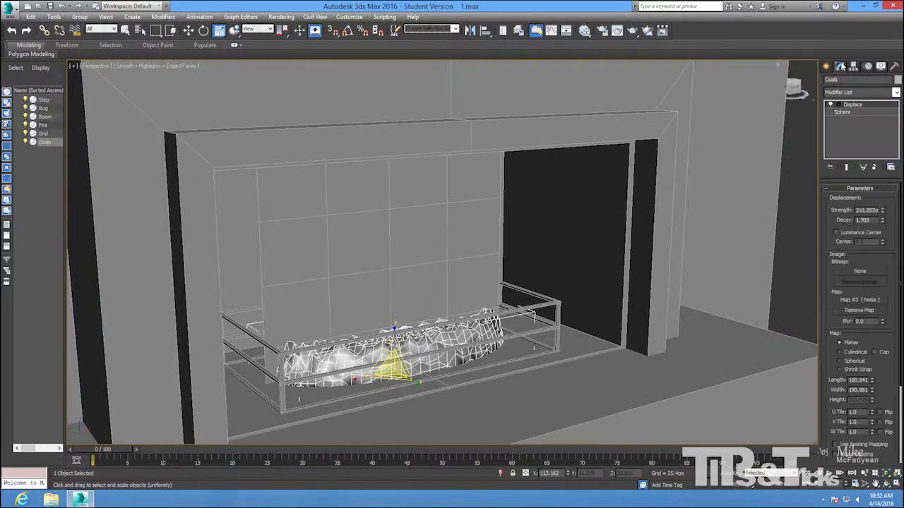
right_click(866, 105)
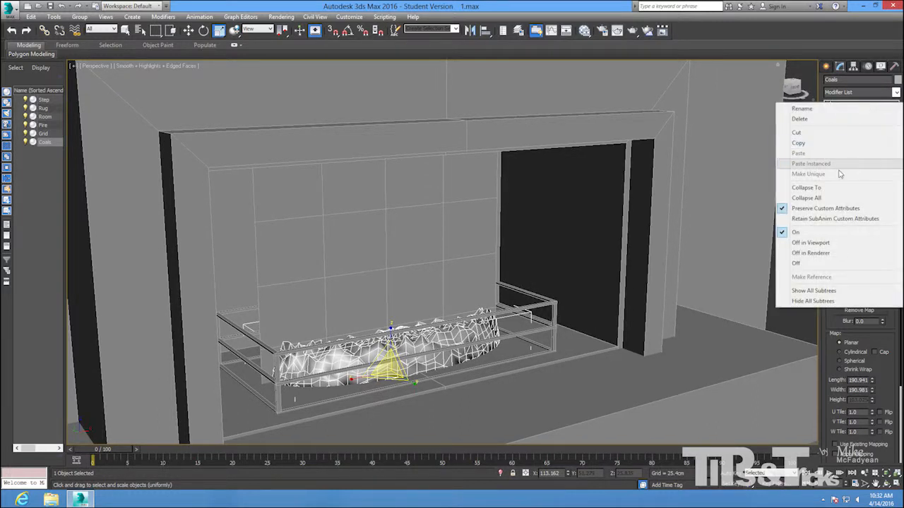
left_click(837, 198)
left_click(495, 278)
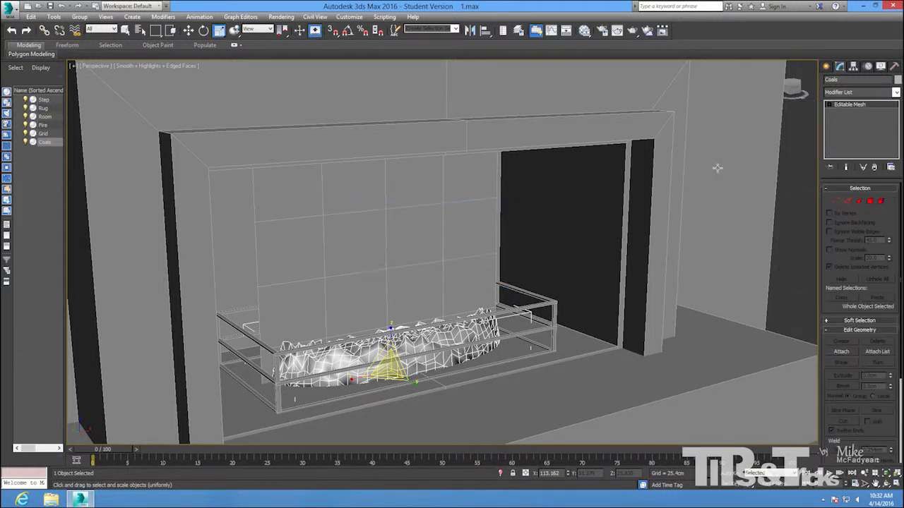
right_click(846, 107)
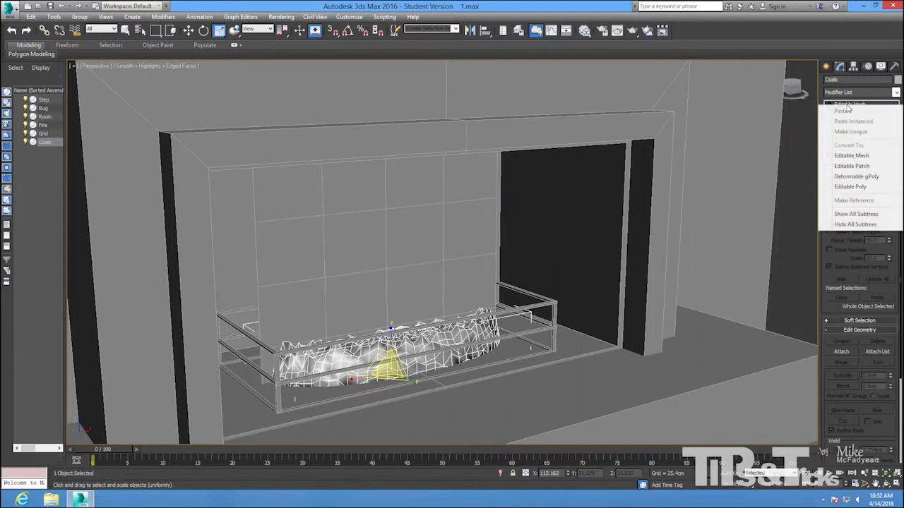
left_click(855, 187)
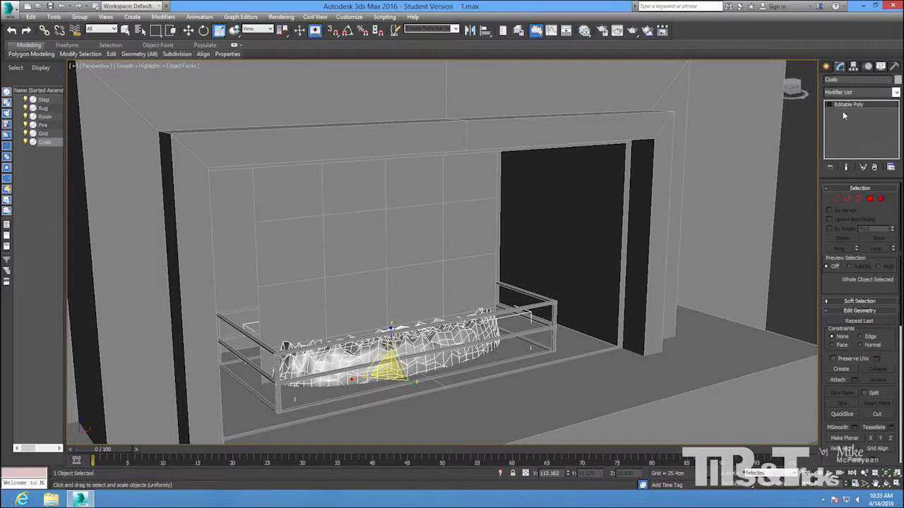
- Add a UVW Map modifier to the Coals object
left_click(895, 92)
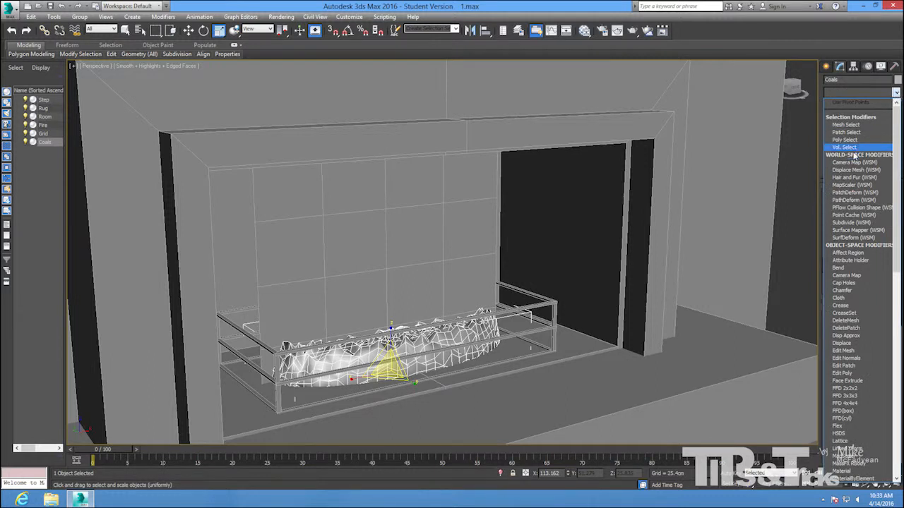
key("u")
key("u")
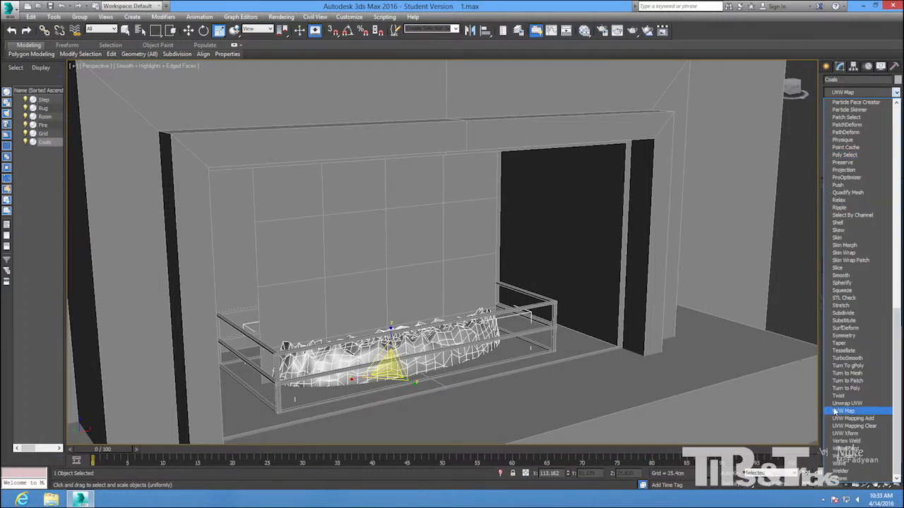
left_click(838, 410)
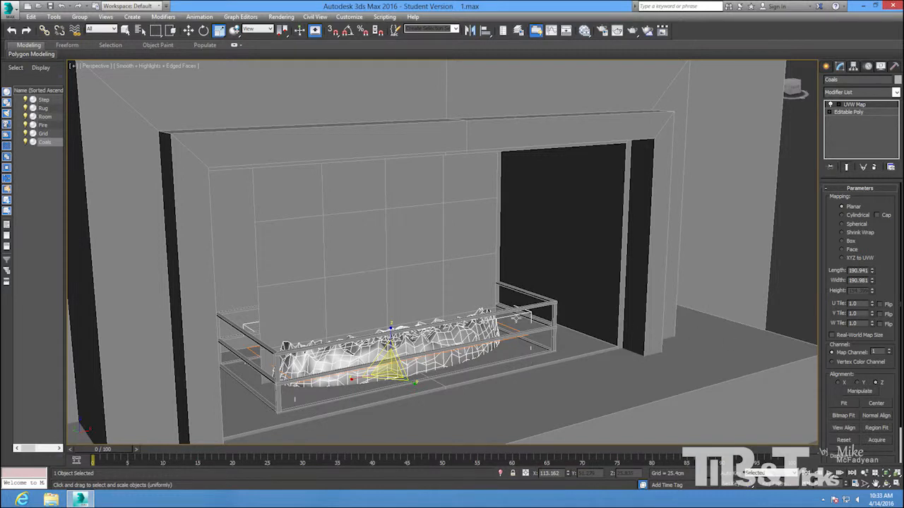
- Select the Room's open right-hand edge loop and move it outward along X about 1005 cm to extend the wall and floor
middle_click_drag(525, 315, 225, 339, "alt")
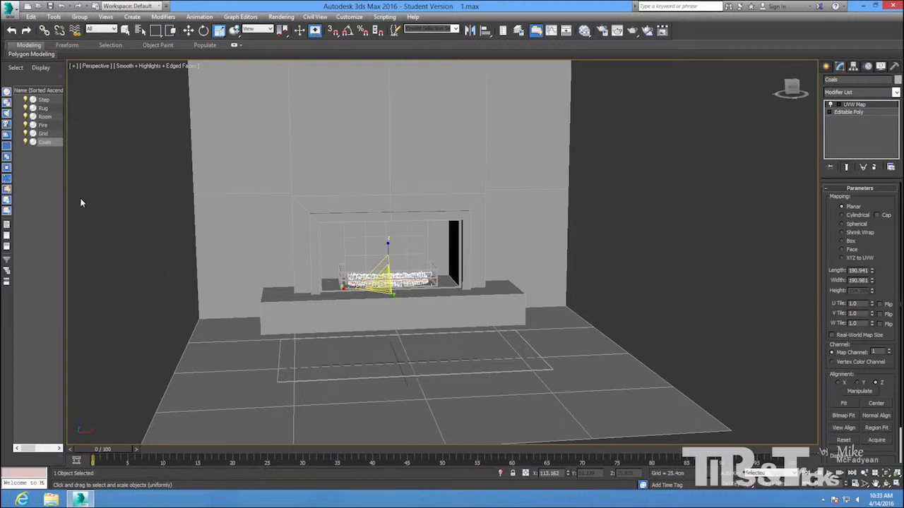
left_click(530, 144)
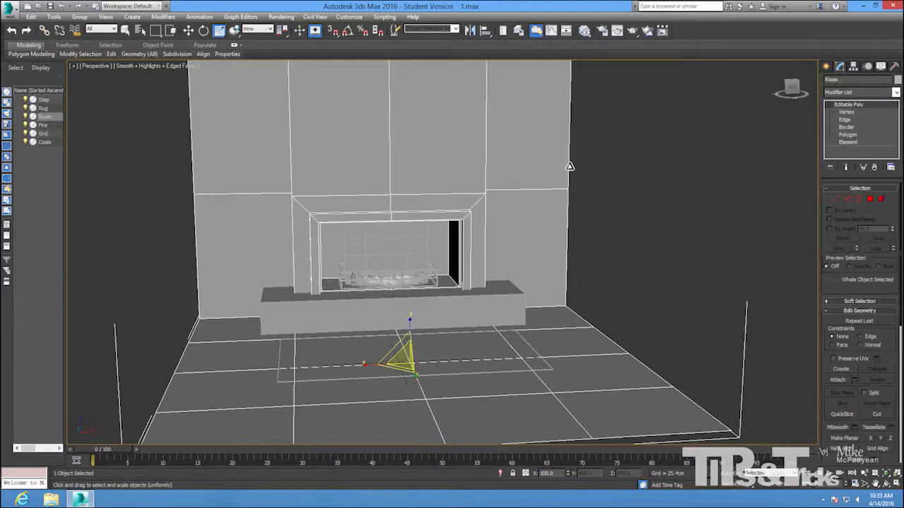
left_click(841, 120)
middle_click_drag(695, 202, 517, 205, "alt")
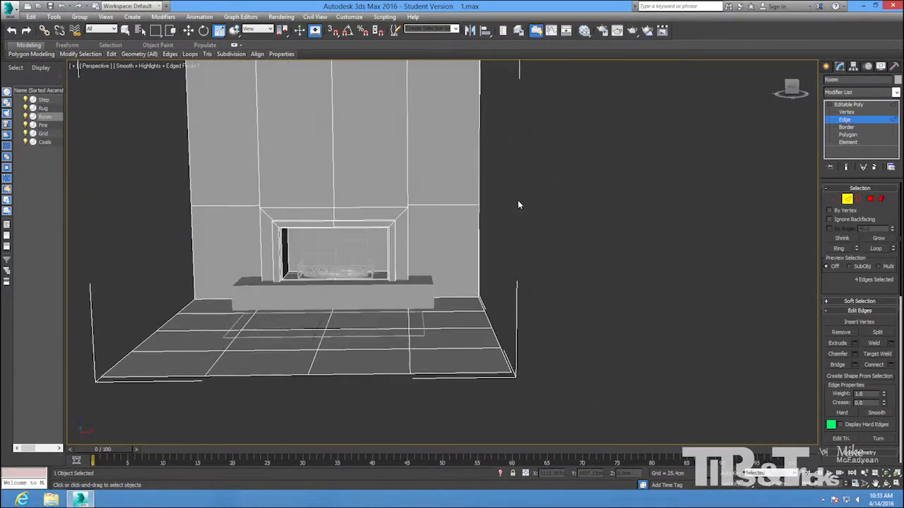
left_click(478, 187)
left_click(478, 187)
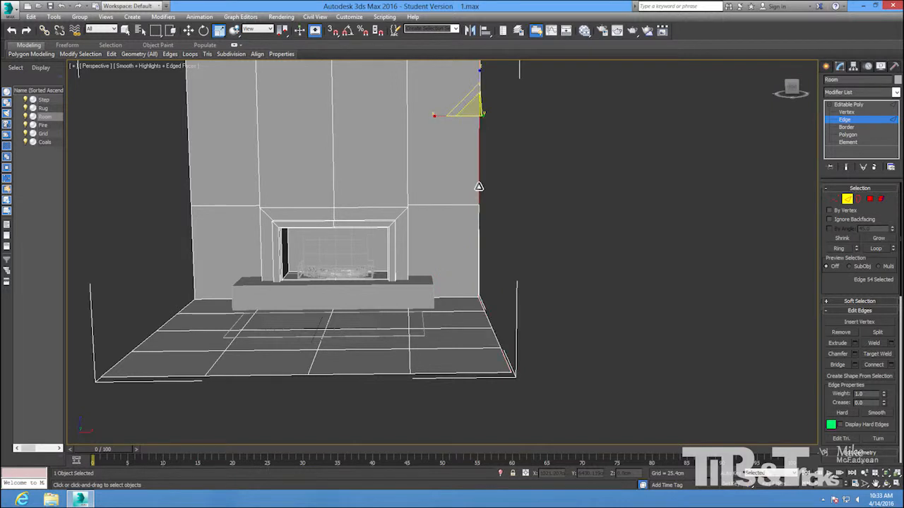
double_click(479, 188)
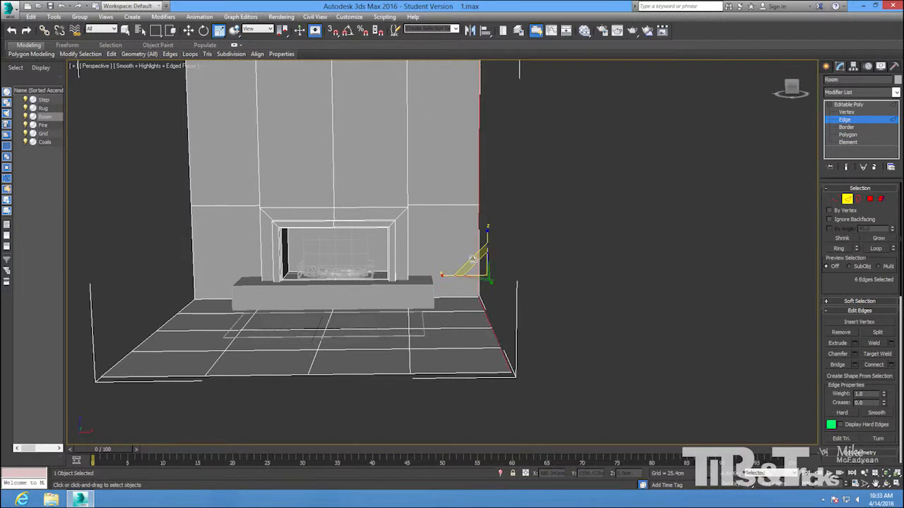
key("w")
left_click_drag(511, 275, 825, 259)
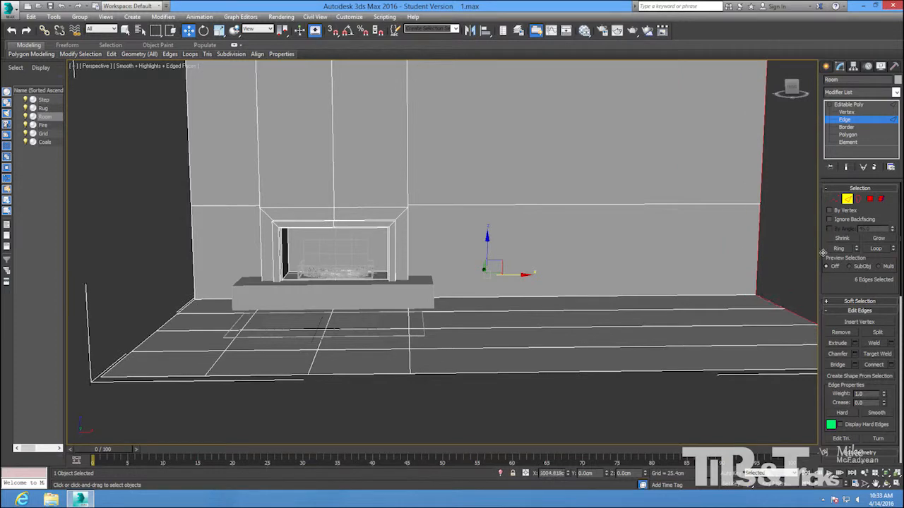
- Select the Room's left-hand edge loop and move it outward along X to about -1546 cm to extend that side
double_click(191, 268)
middle_click_drag(192, 268, 382, 258, "alt")
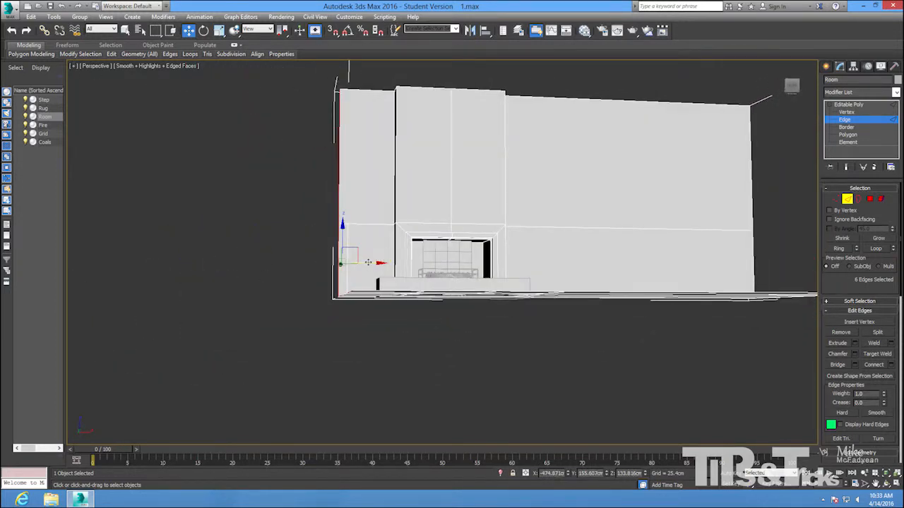
left_click_drag(368, 262, 201, 308)
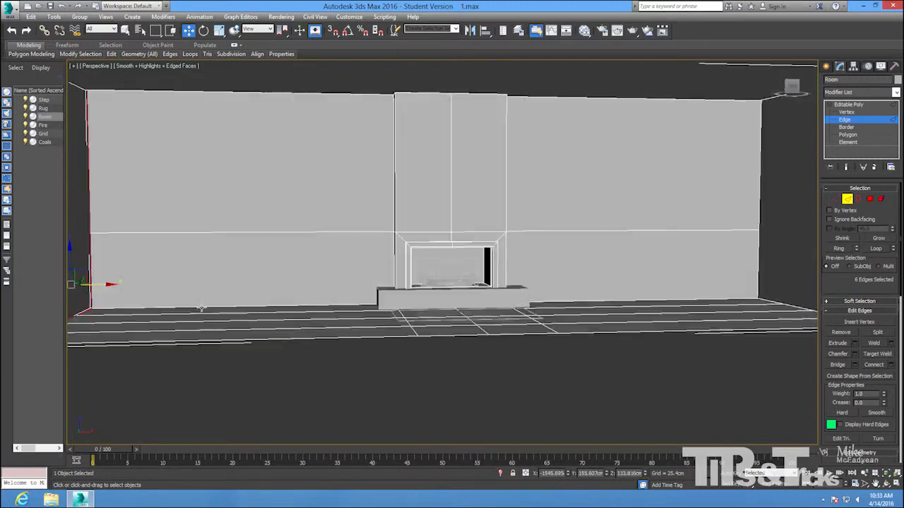
middle_click_drag(201, 307, 355, 397, "alt")
scroll(328, 379, "up", 3)
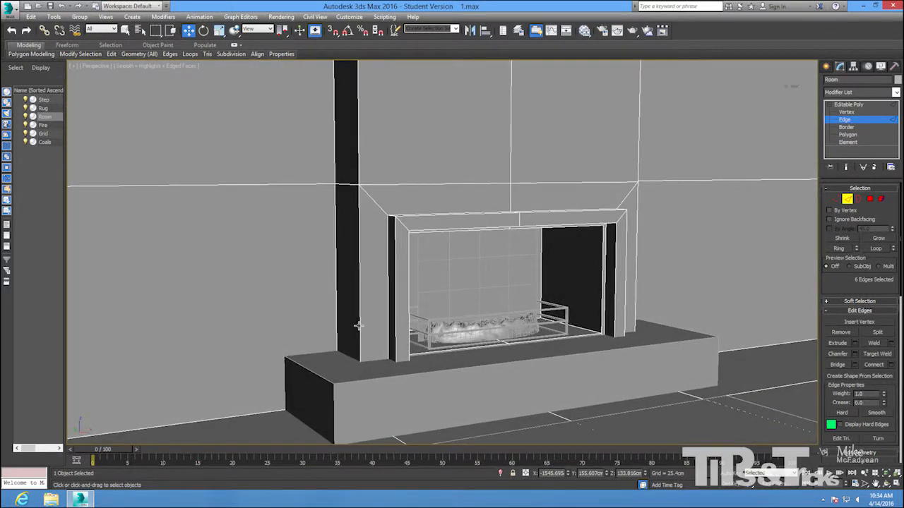
- Select the Room's left-hand vertical edges on the chimney breast and fireplace surround, plus the left half of the surround's top bar edges
middle_click_drag(357, 321, 361, 316, "alt")
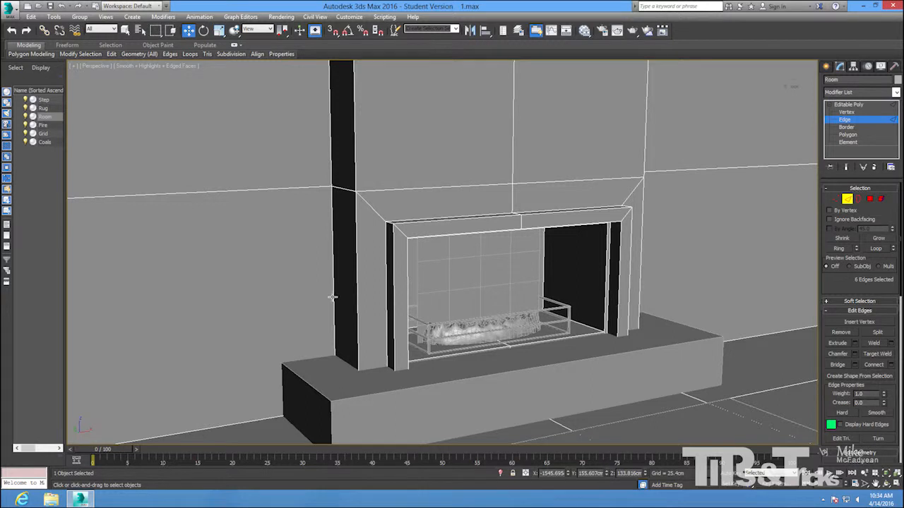
left_click(332, 298)
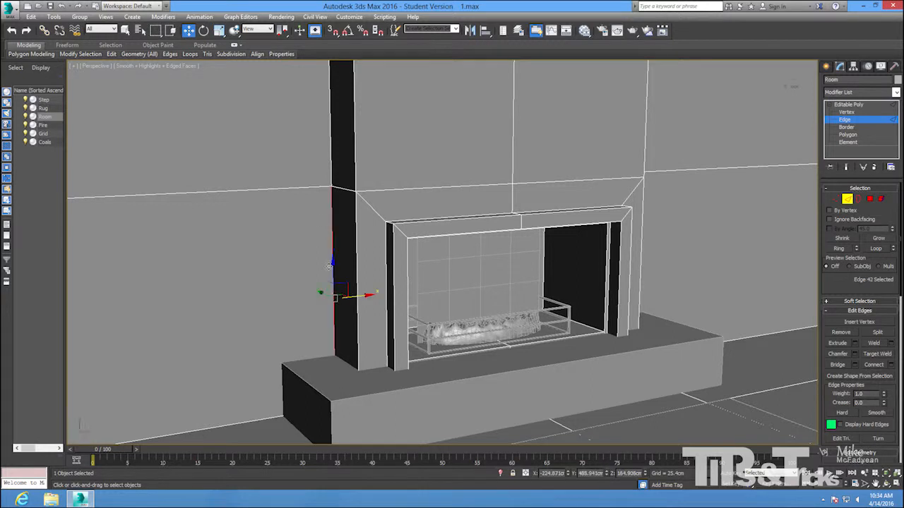
left_click(329, 121, "ctrl")
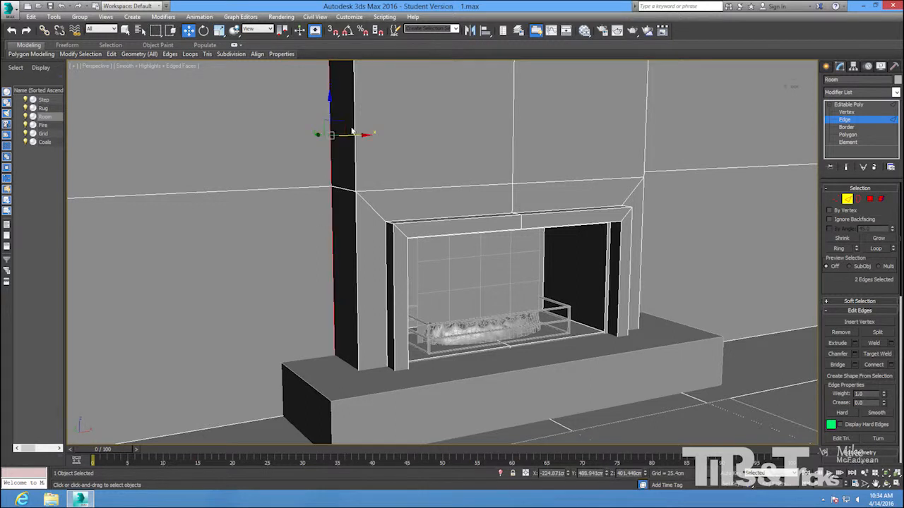
left_click(354, 129, "ctrl")
left_click(354, 228, "ctrl")
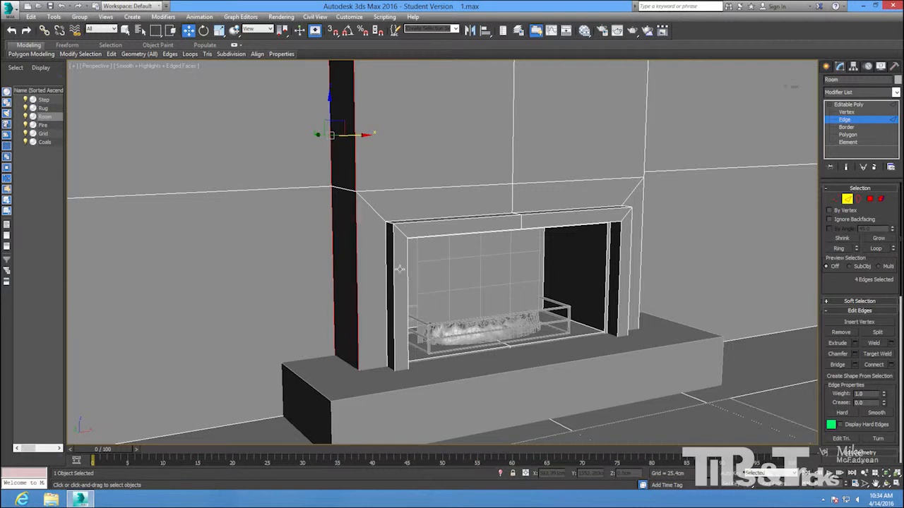
left_click(388, 280, "ctrl")
left_click(393, 275, "ctrl")
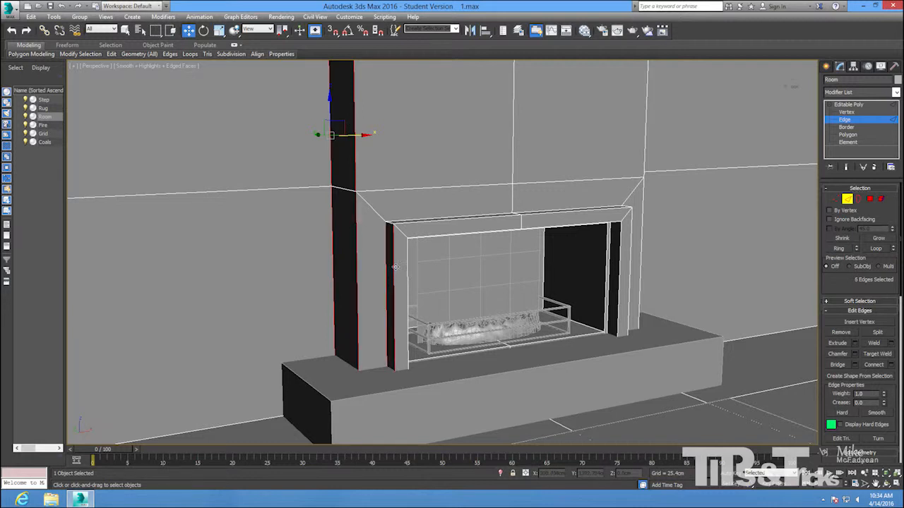
left_click(421, 219, "ctrl")
left_click(426, 221, "ctrl")
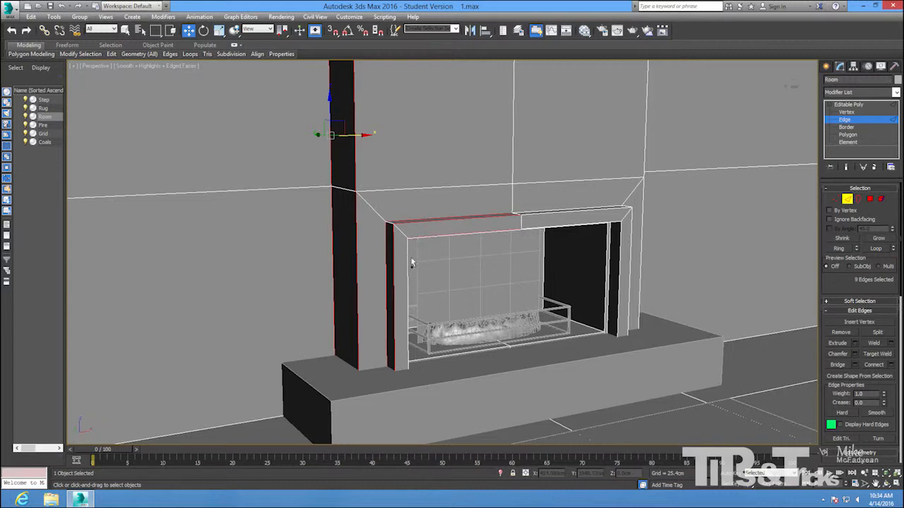
left_click(408, 259, "ctrl")
- Add the right half of the surround's top bar edges and the right-hand vertical edges of the surround and chimney breast to the selection
middle_click_drag(501, 250, 460, 229, "alt")
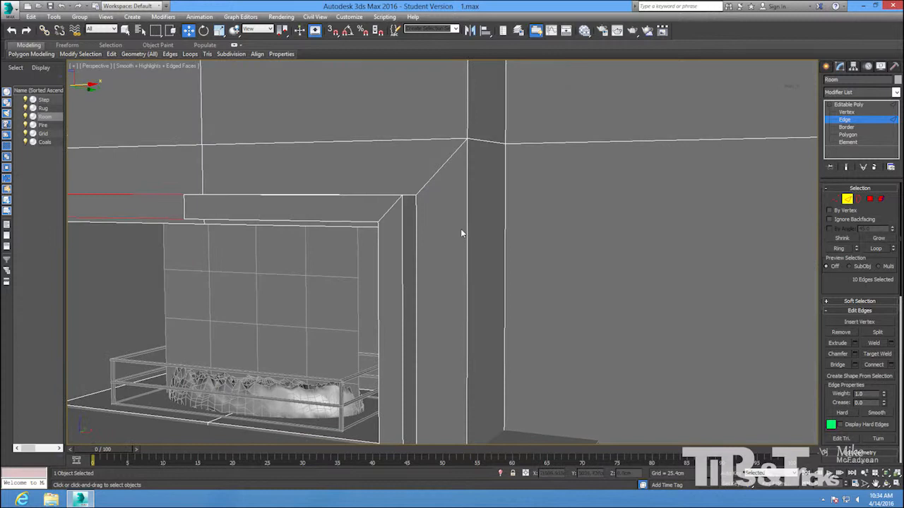
left_click(377, 197, "ctrl")
left_click(367, 224, "ctrl")
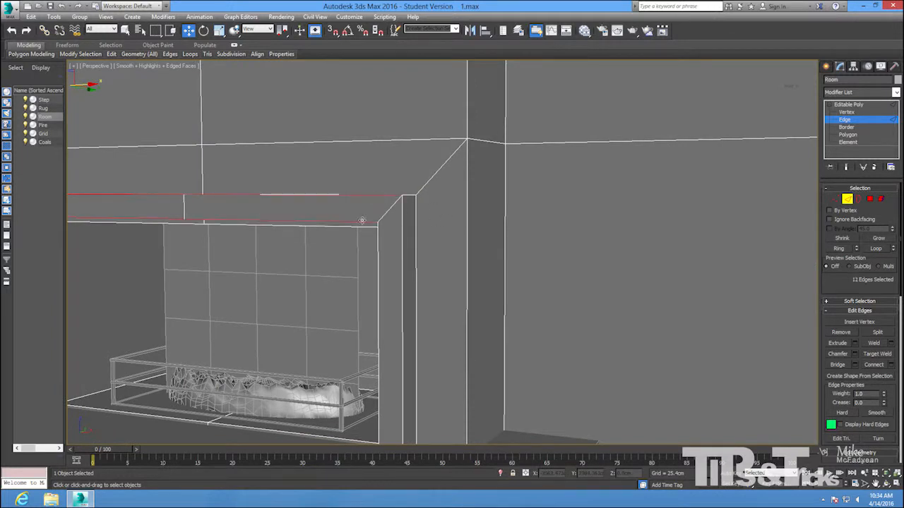
left_click(377, 242, "ctrl")
left_click(401, 239, "ctrl")
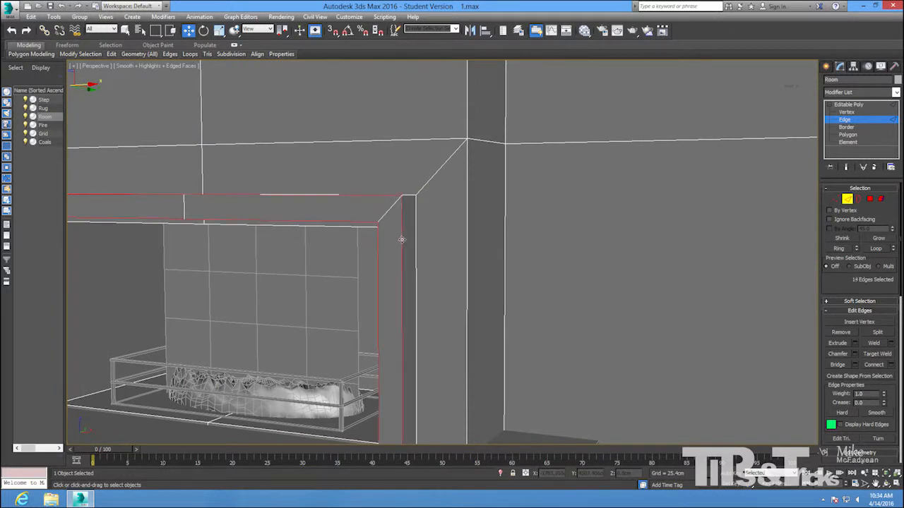
left_click(414, 238, "ctrl")
left_click(466, 227, "ctrl")
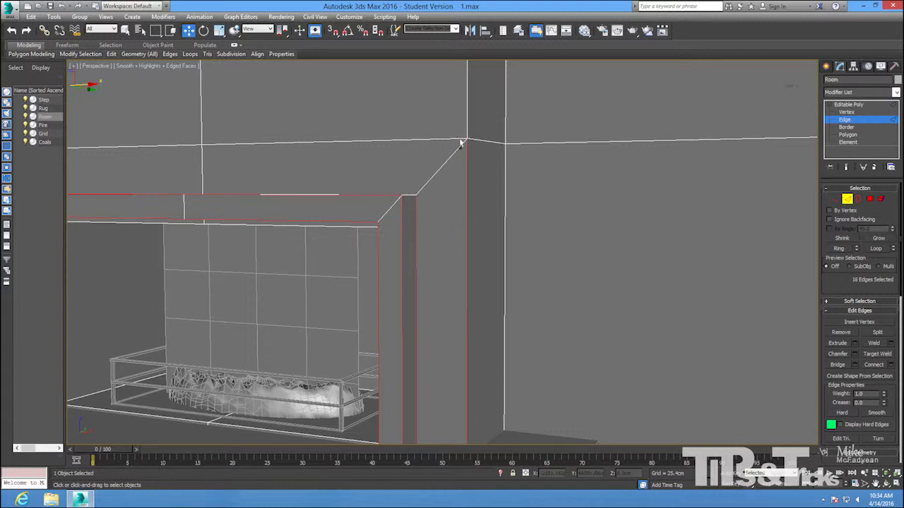
left_click(464, 113, "ctrl")
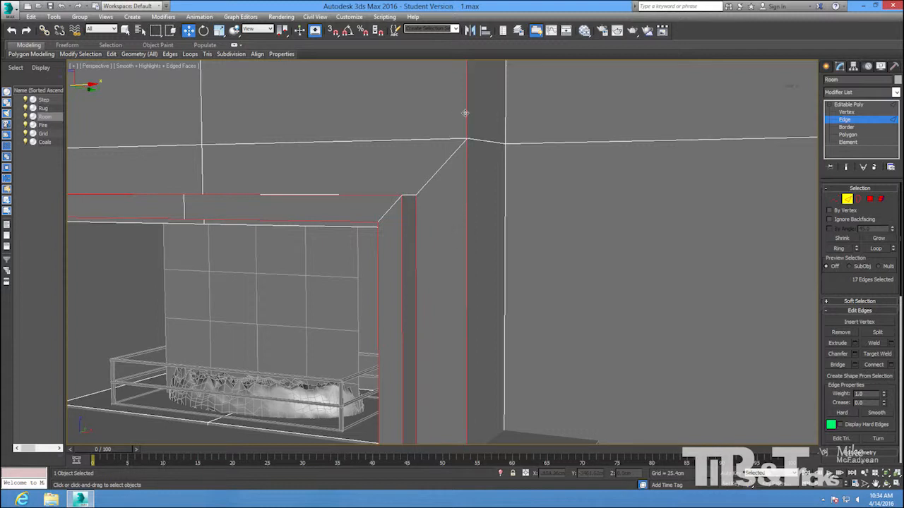
left_click(505, 120, "ctrl")
left_click(504, 169, "ctrl")
middle_click_drag(519, 199, 508, 220, "alt")
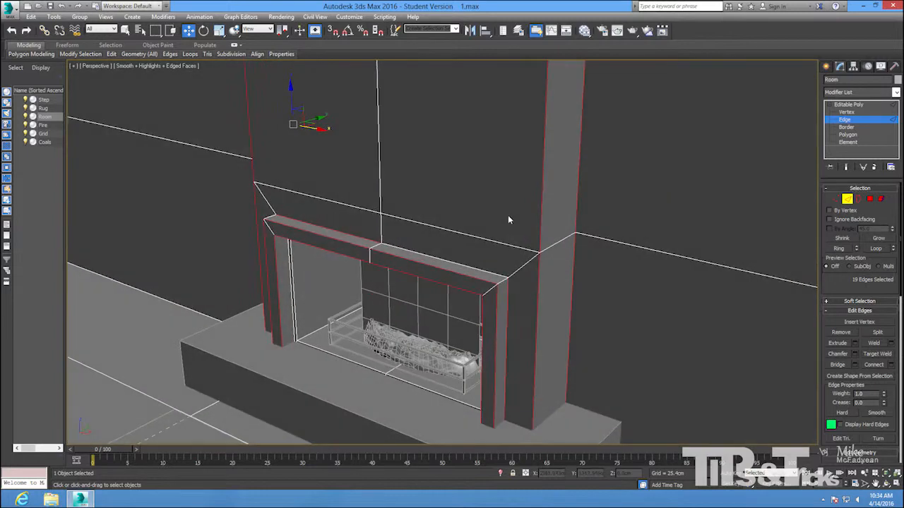
- Add the remaining edges on top of the surround and the short edges at both underside corners to the selection
left_click(485, 272, "ctrl")
left_click(269, 218, "ctrl")
middle_click_drag(405, 311, 283, 336, "alt")
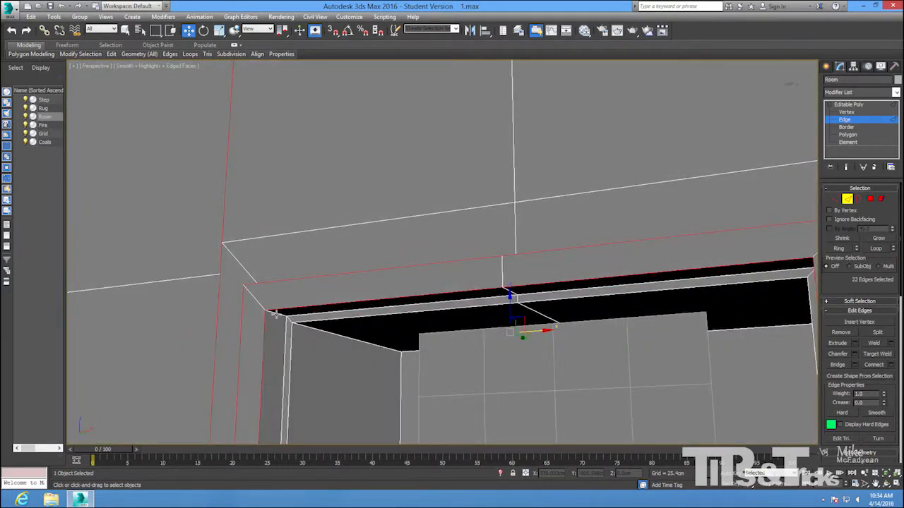
left_click(275, 314, "ctrl")
middle_click_drag(381, 344, 514, 340, "alt")
left_click(544, 323, "ctrl")
scroll(544, 324, "down", 5)
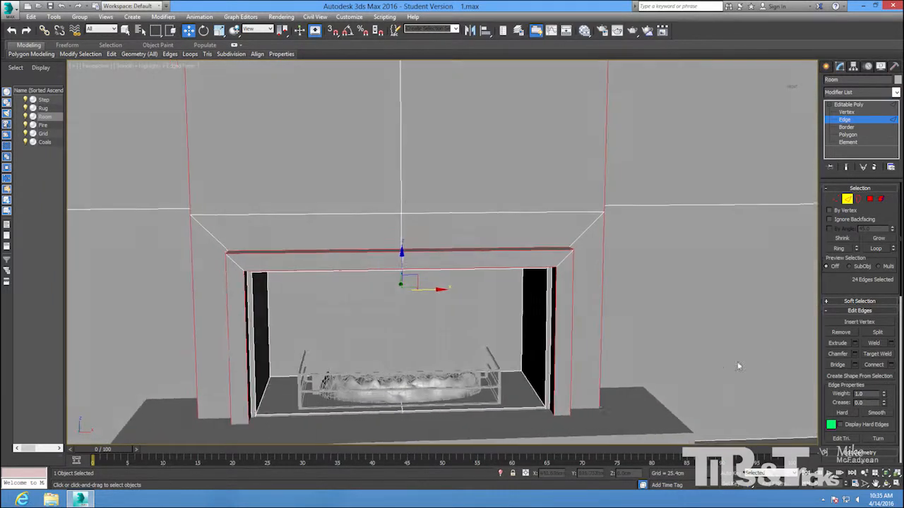
- Chamfer the selected Room edges by 1 cm with 3 segments and leave edge editing
left_click(855, 355)
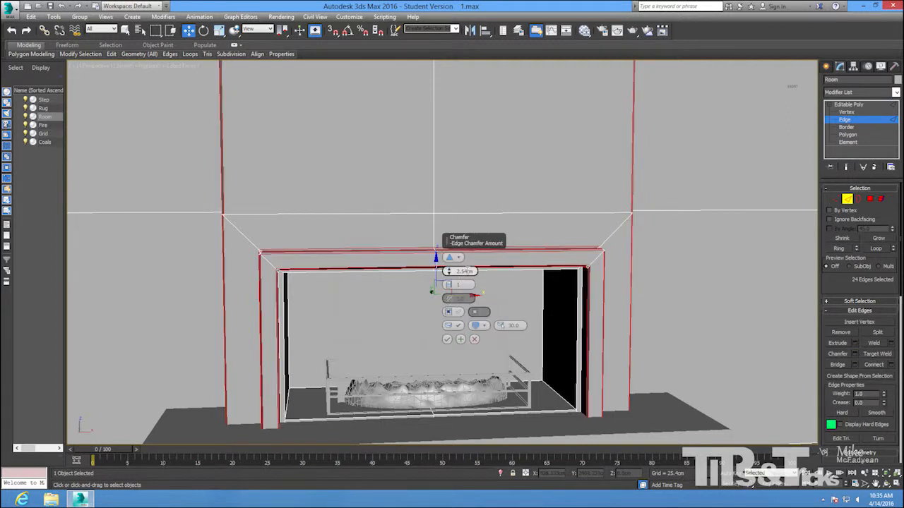
left_click_drag(467, 271, 423, 271)
type("1cm")
key("Return")
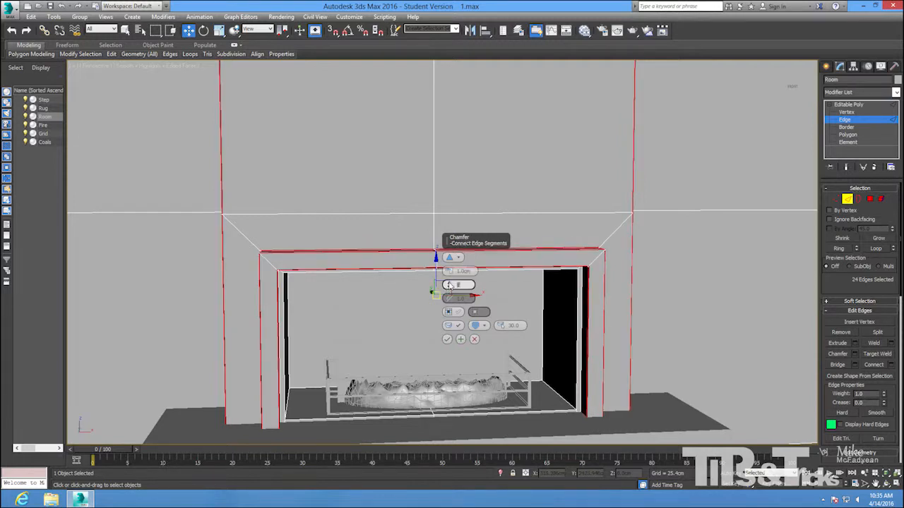
left_click(450, 285)
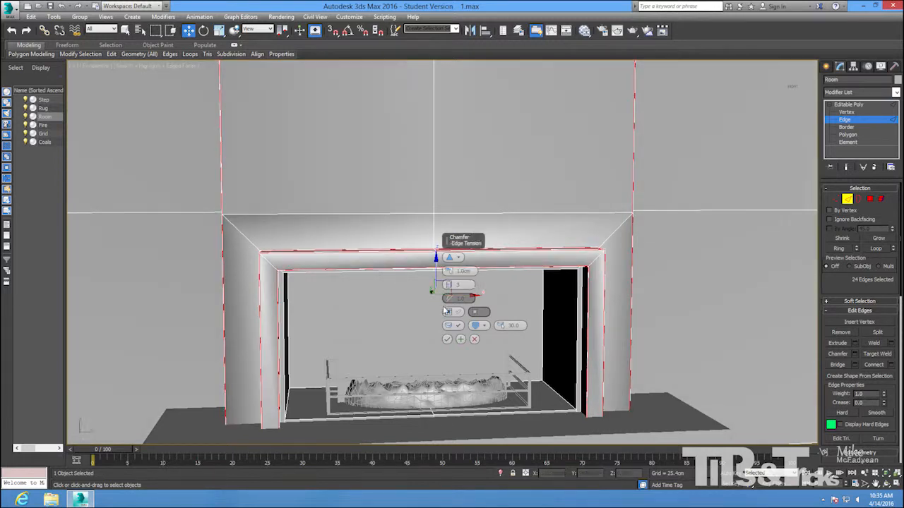
middle_click_drag(449, 284, 459, 287, "alt")
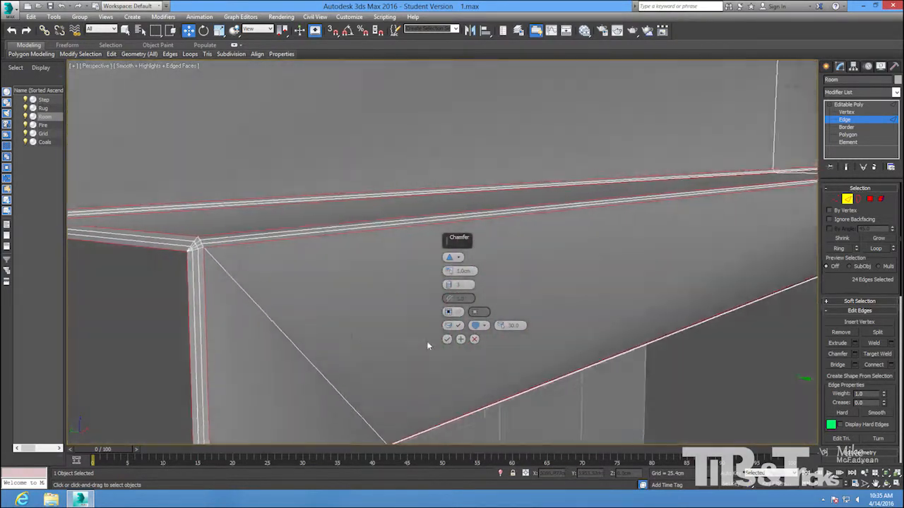
left_click(447, 340)
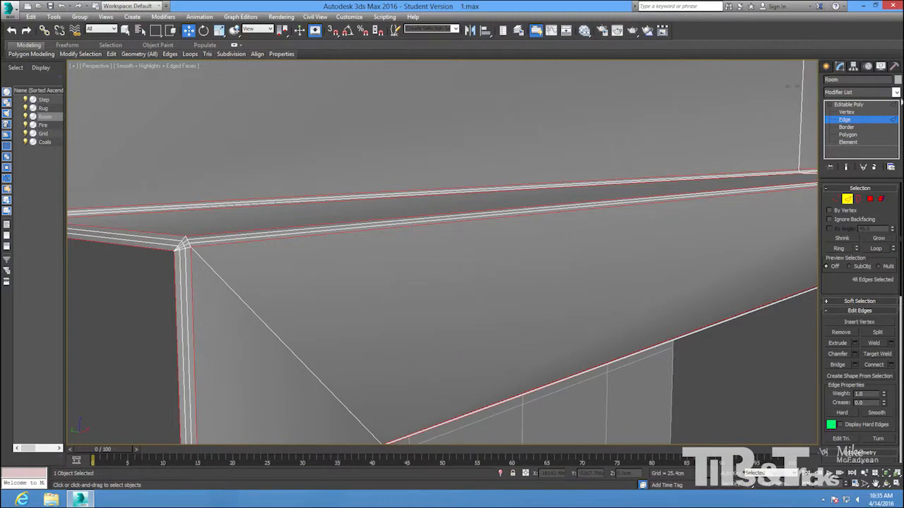
left_click(855, 121)
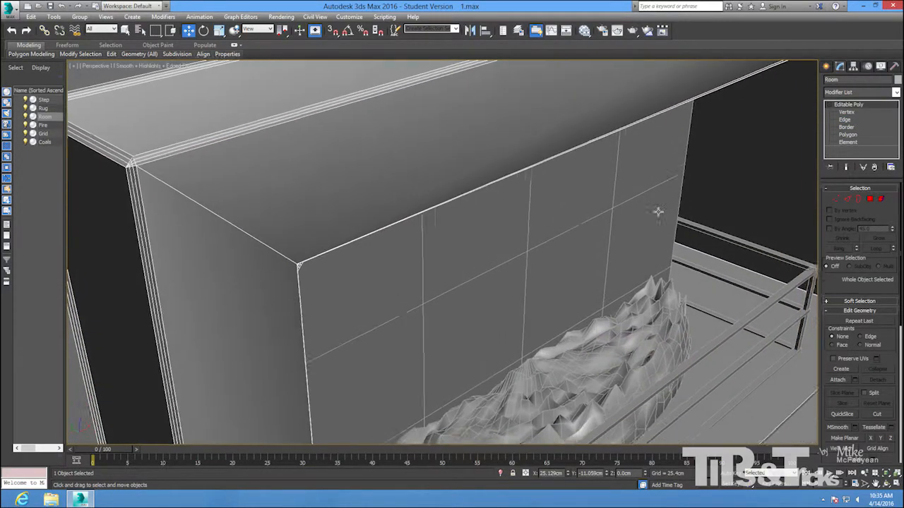
- Convert the Step object to an Editable Poly and enter its edge level
middle_click_drag(658, 212, 360, 320, "alt")
left_click(359, 320)
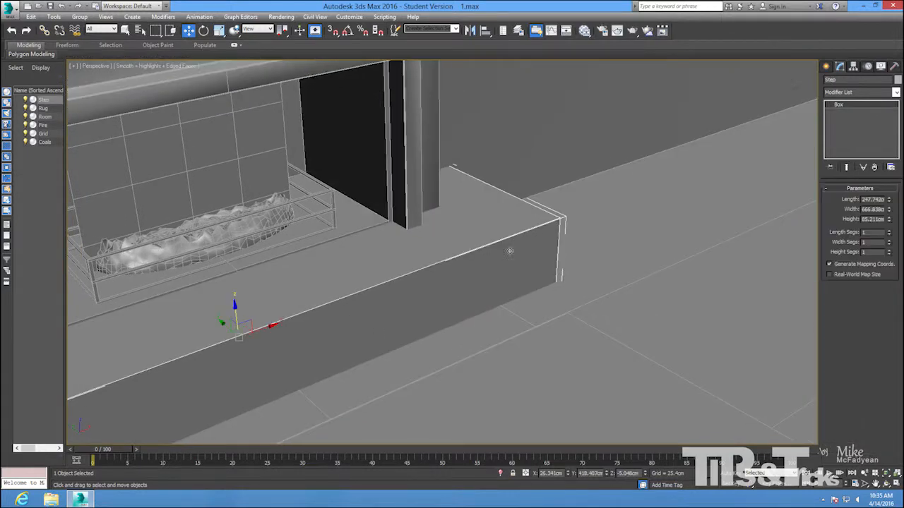
right_click(859, 104)
left_click(857, 195)
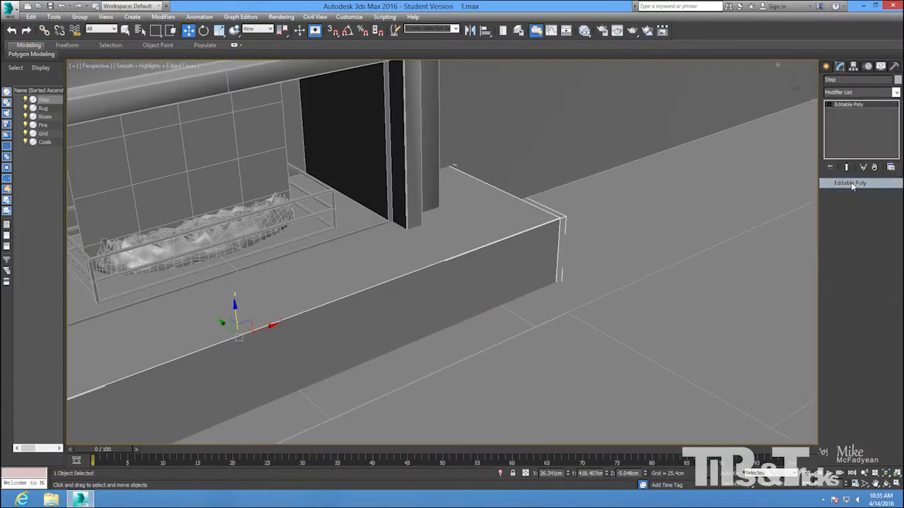
left_click(830, 105)
left_click(845, 120)
- Chamfer the Step's front and side top edges and its two front vertical corner edges, keeping the current chamfer settings, and leave edge editing
middle_click_drag(609, 236, 574, 251, "alt")
left_click(575, 251)
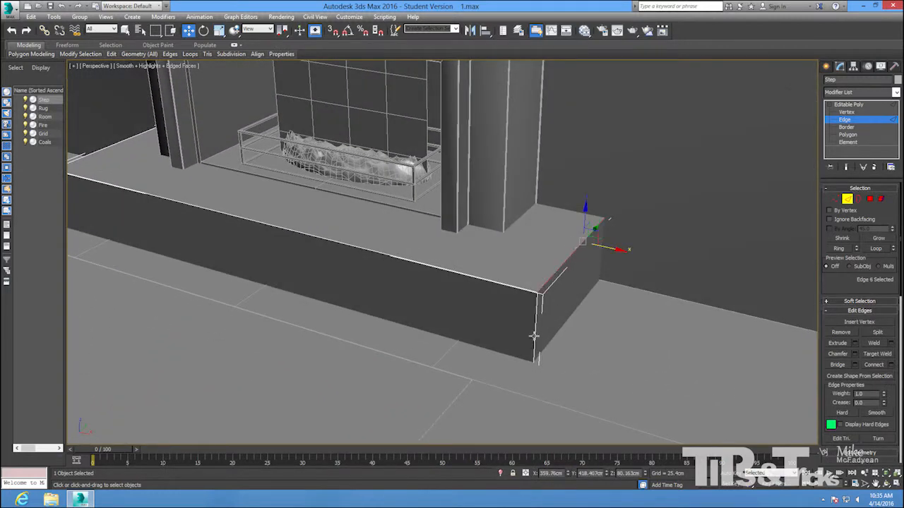
left_click(534, 336, "ctrl")
left_click(511, 288, "ctrl")
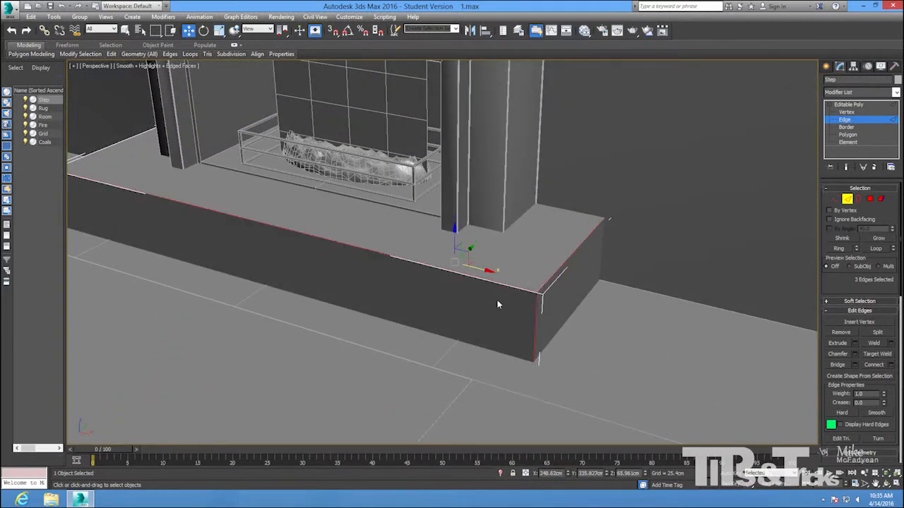
middle_click_drag(496, 299, 379, 337, "alt")
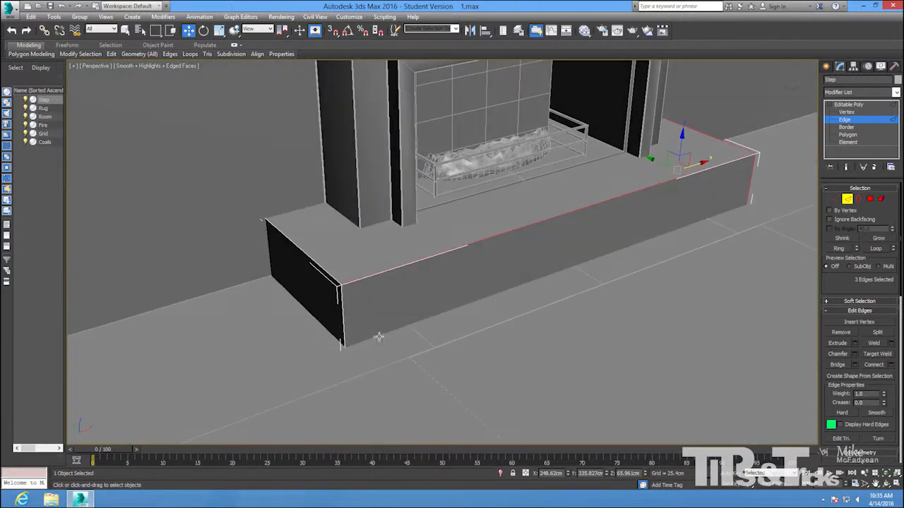
left_click(342, 329, "ctrl")
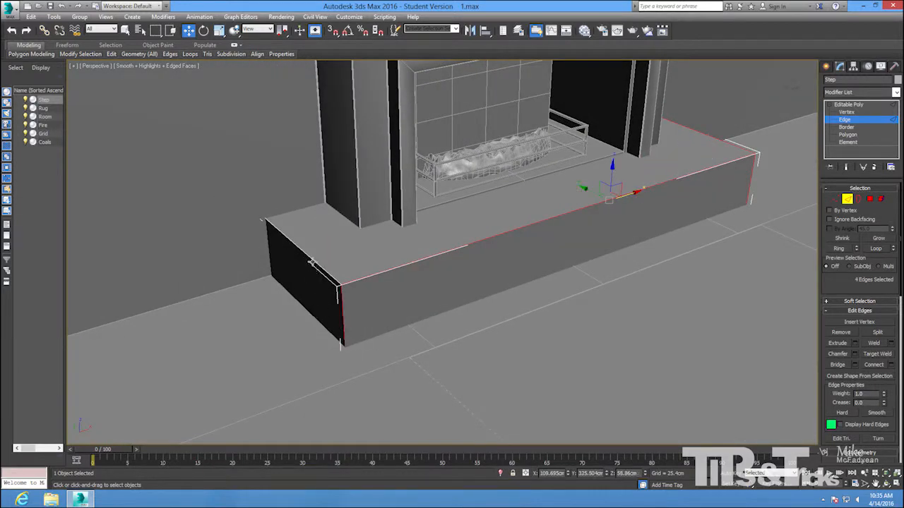
left_click(311, 263, "ctrl")
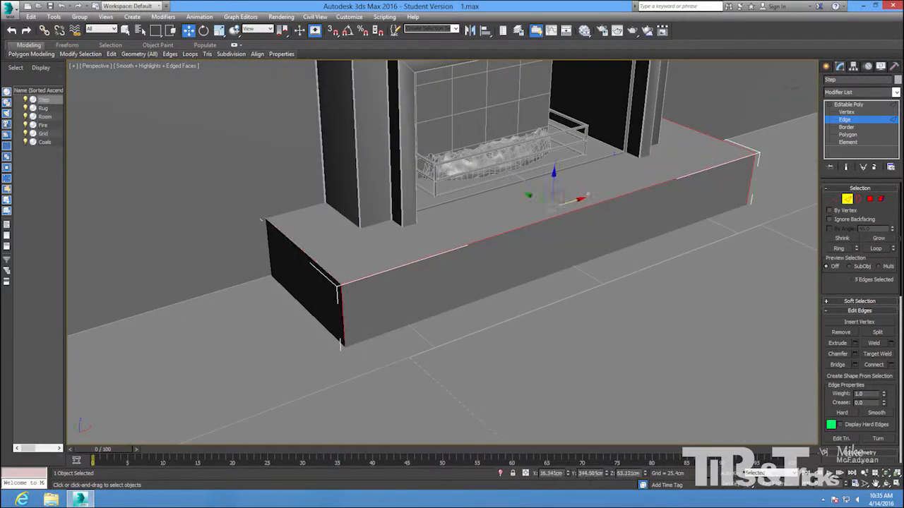
left_click(855, 354)
left_click(446, 339)
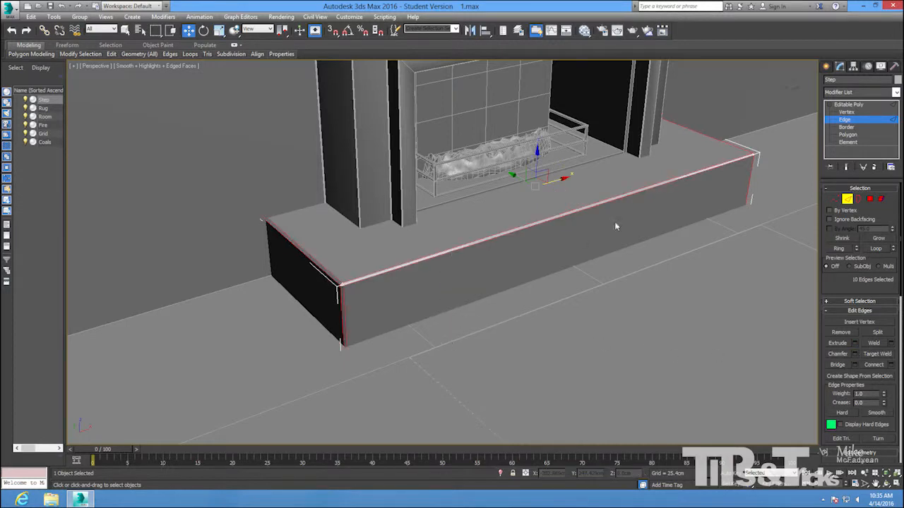
left_click(861, 123)
middle_click_drag(676, 205, 770, 210, "alt")
middle_click_drag(752, 392, 678, 361, "alt")
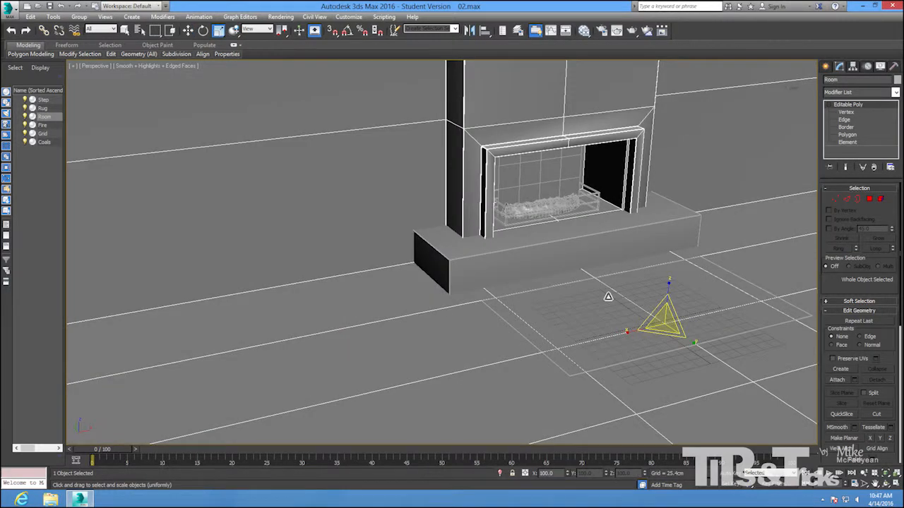
- Add a UVW Map modifier to the Rug object and switch to the Move tool
left_click(608, 297)
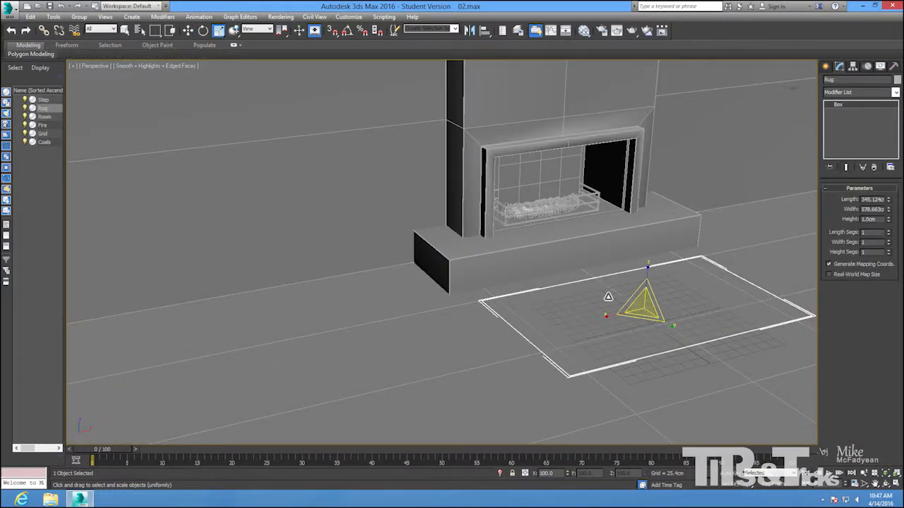
left_click(896, 93)
key("u")
key("u")
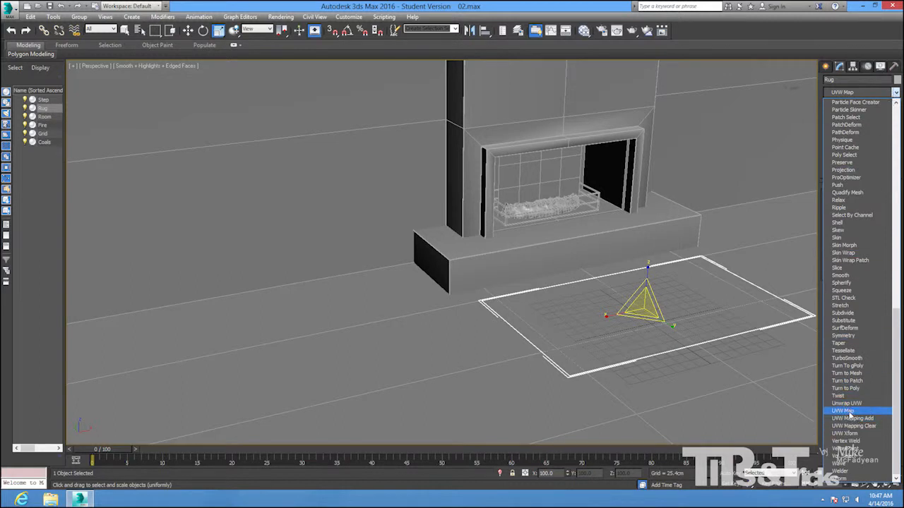
left_click(850, 411)
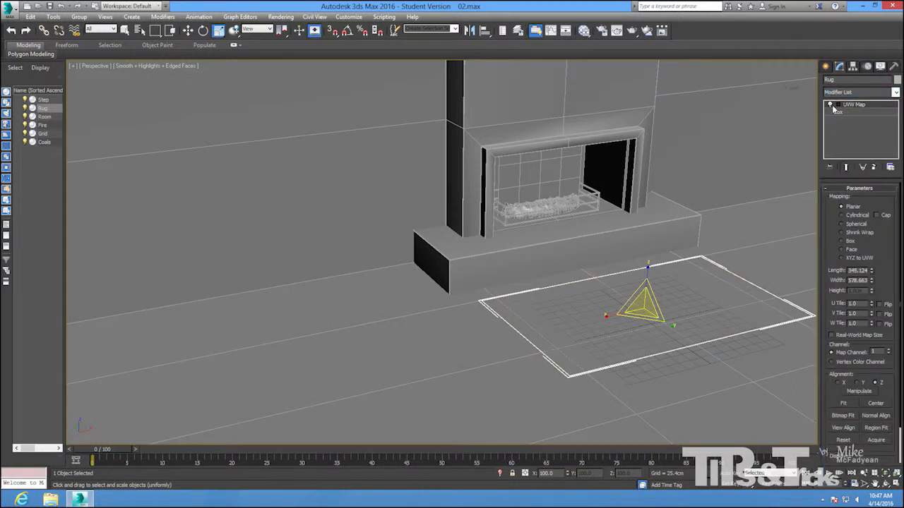
key("w")
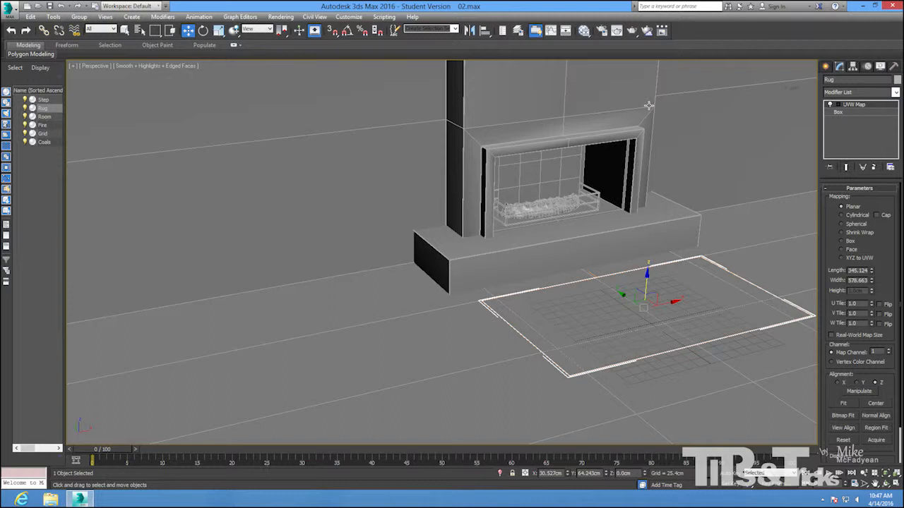
- Open the Slate Material Editor and shift the existing Noise map node slightly within the view
key("m")
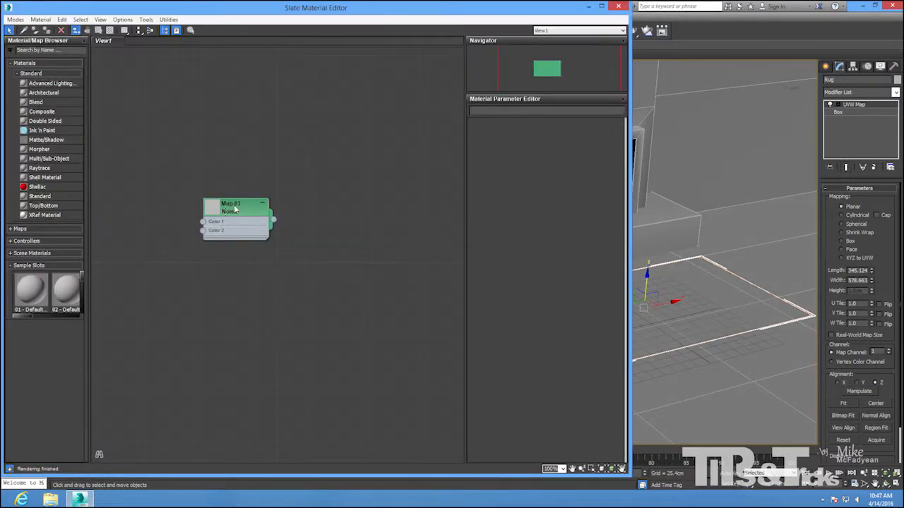
left_click(235, 209)
mouse_move(238, 214)
left_mouse_down()
mouse_move(242, 224)
mouse_move(242, 215)
mouse_move(252, 220)
left_mouse_up()
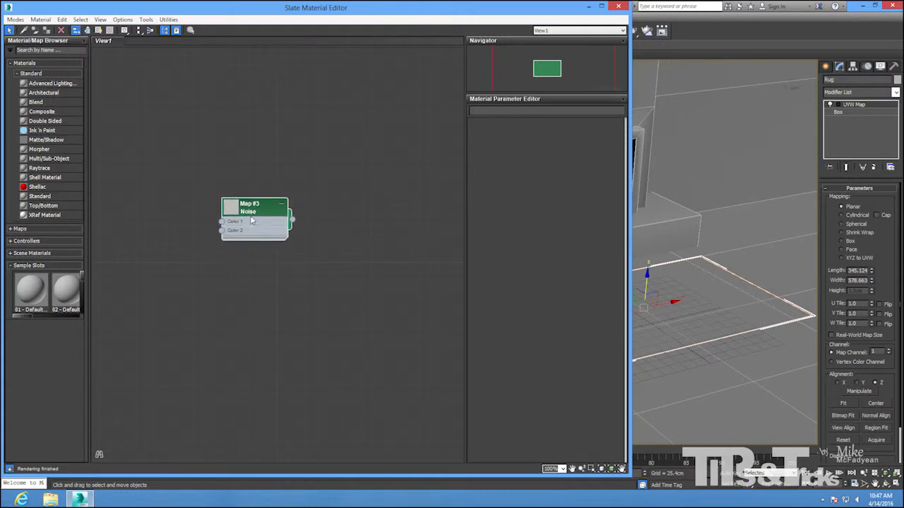
- Delete the Noise map node and set the scene's renderer to NVIDIA mental ray
key("Delete")
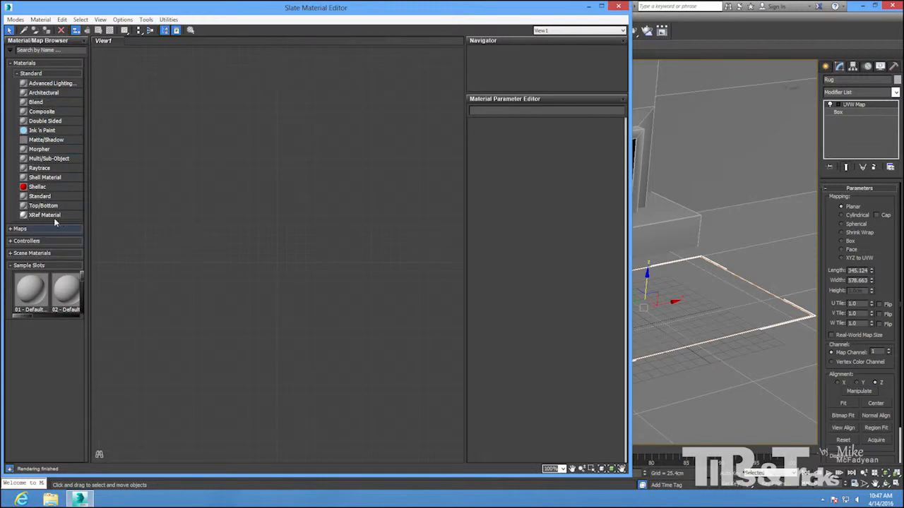
left_click_drag(240, 12, 244, 64)
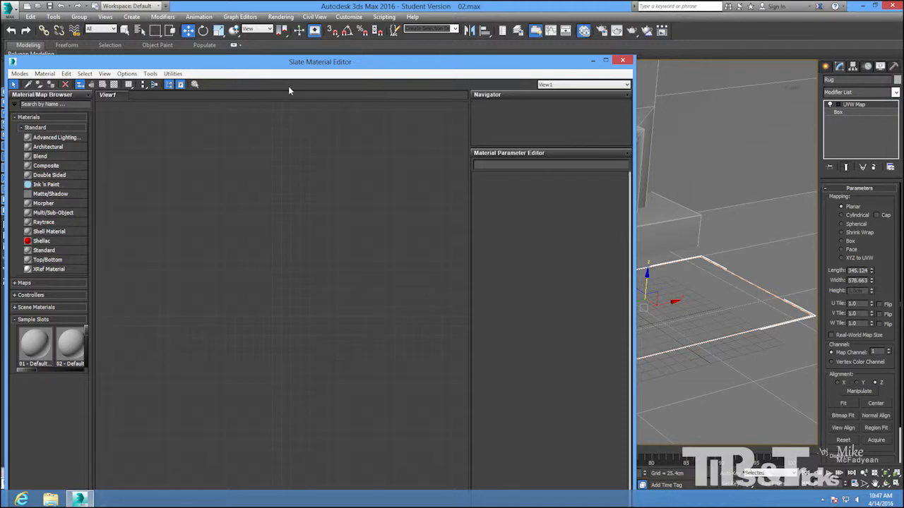
left_click(282, 17)
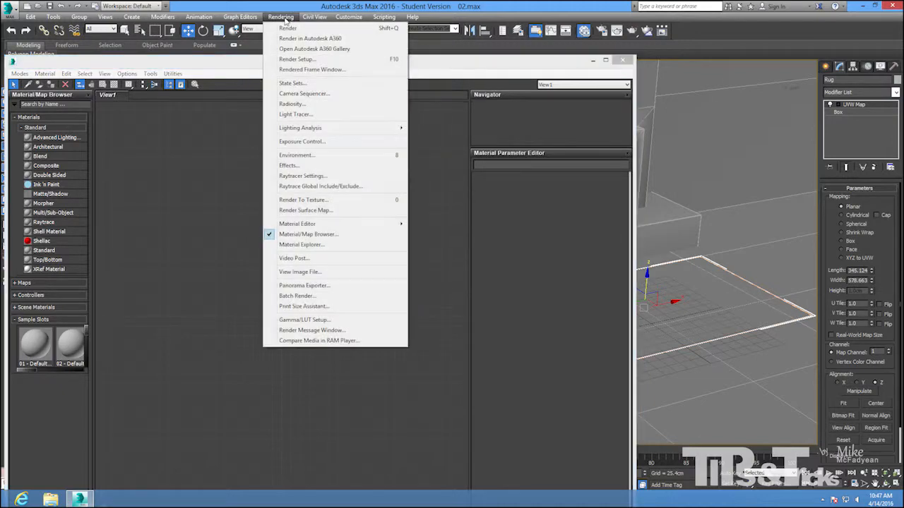
left_click(298, 59)
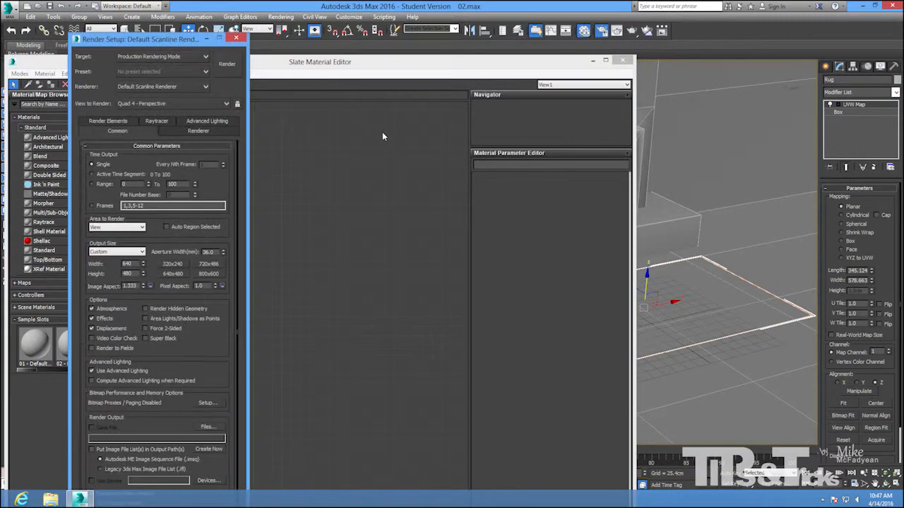
left_click(205, 87)
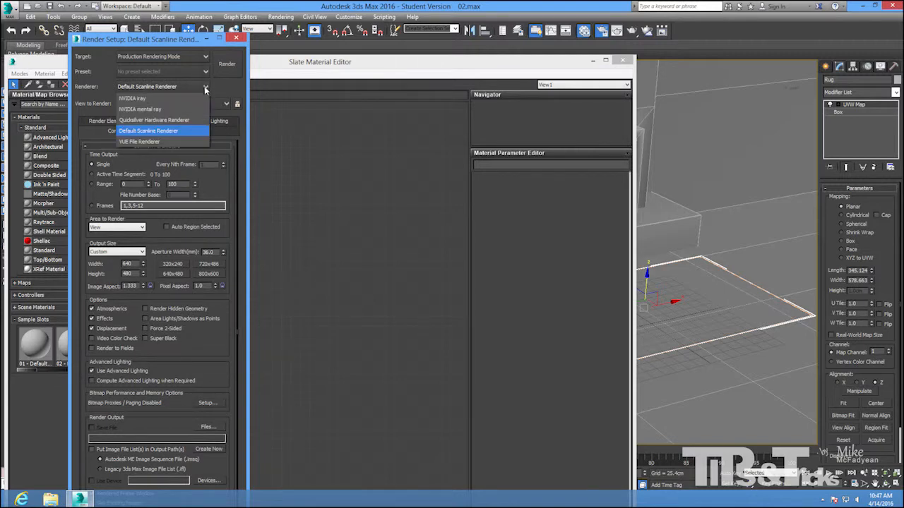
left_click(188, 112)
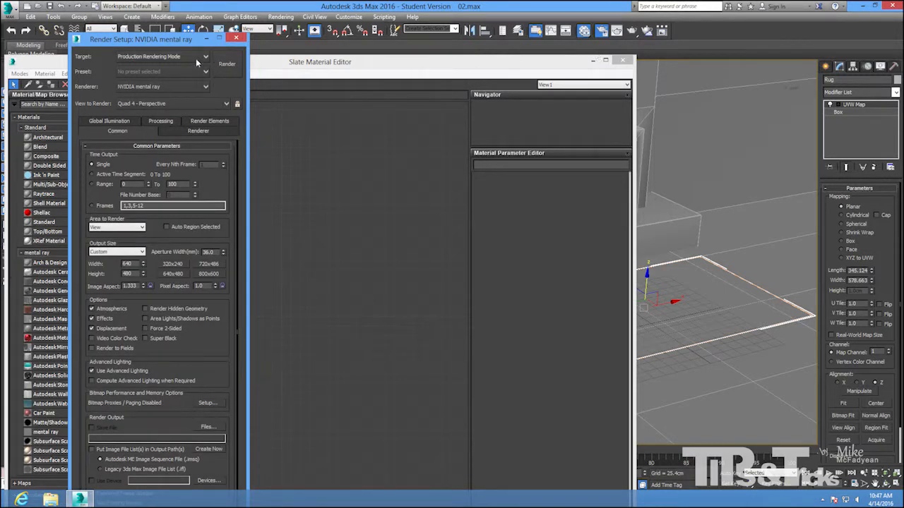
left_click(236, 37)
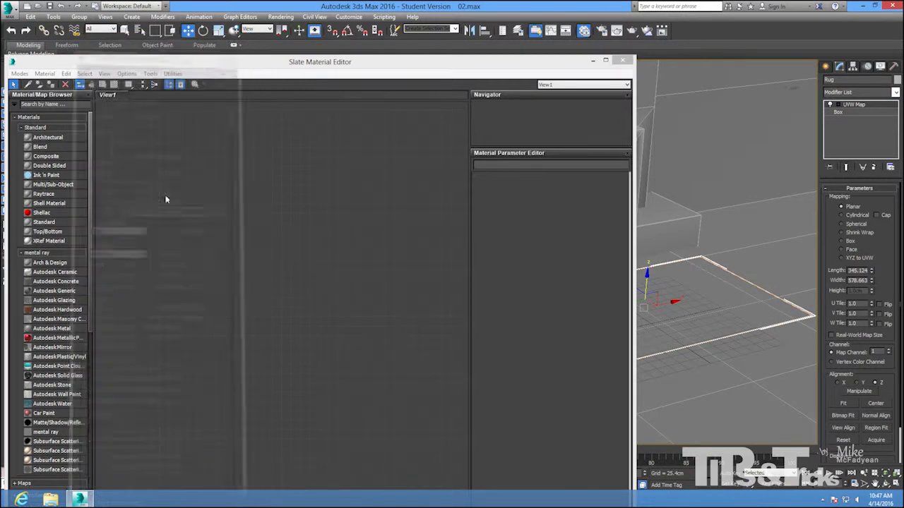
- Create an Arch & Design material named RUG and assign it to the Rug object with its shading shown in the viewport
double_click(37, 263)
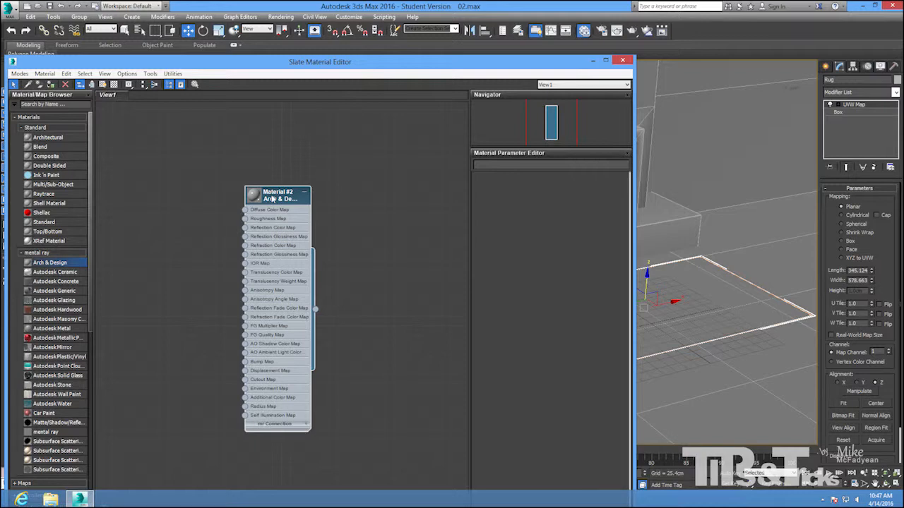
double_click(272, 199)
left_click_drag(502, 167, 439, 167)
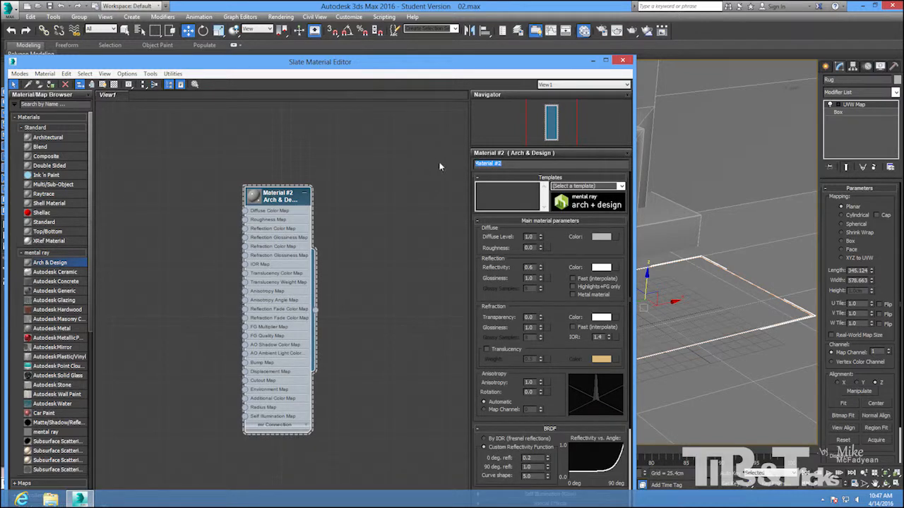
type("RUG")
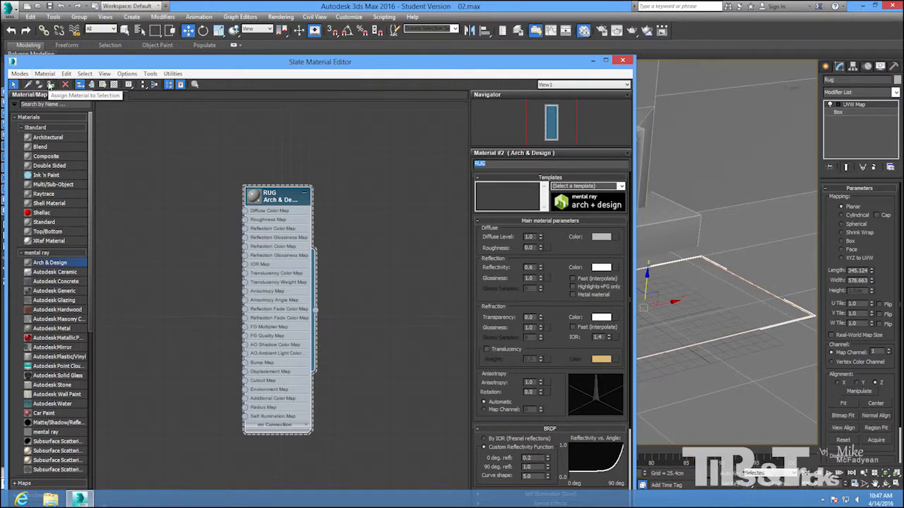
left_click(50, 84)
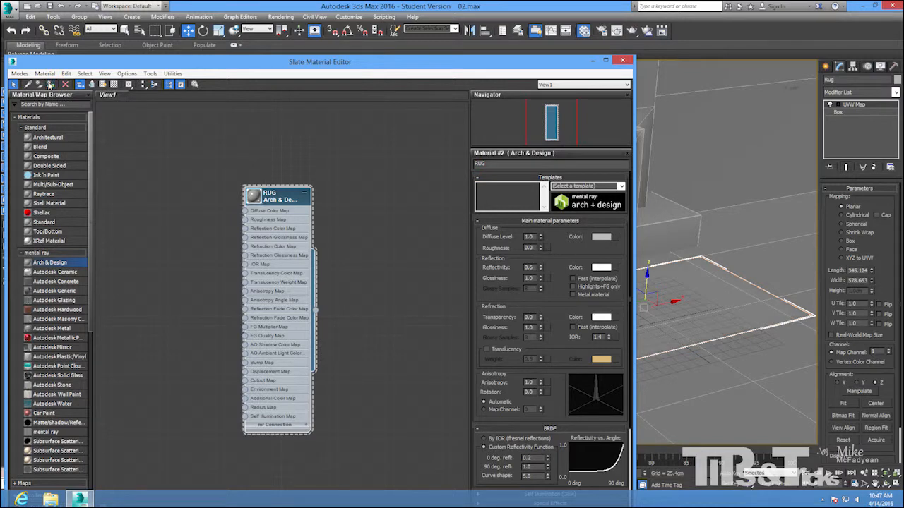
left_click(102, 85)
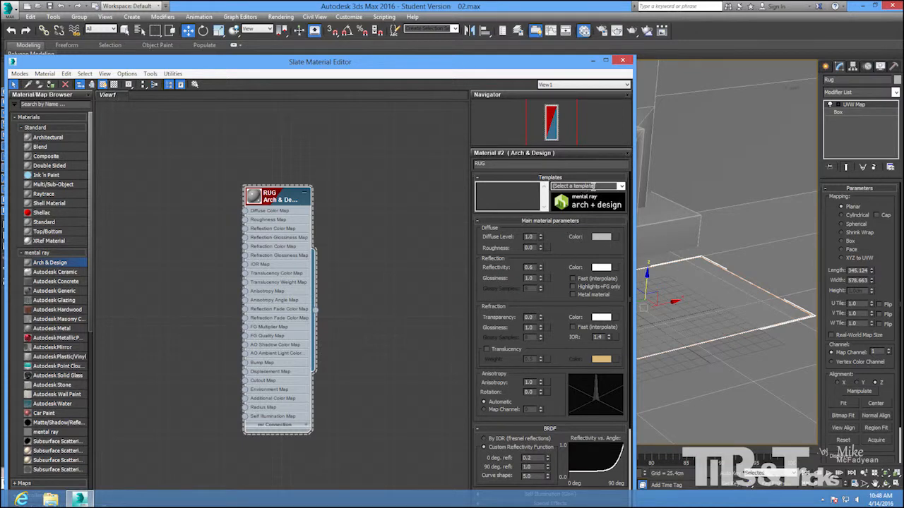
- Apply the Matte Finish template to the RUG material and load the Oriental Rug image as its diffuse color bitmap
left_click(621, 187)
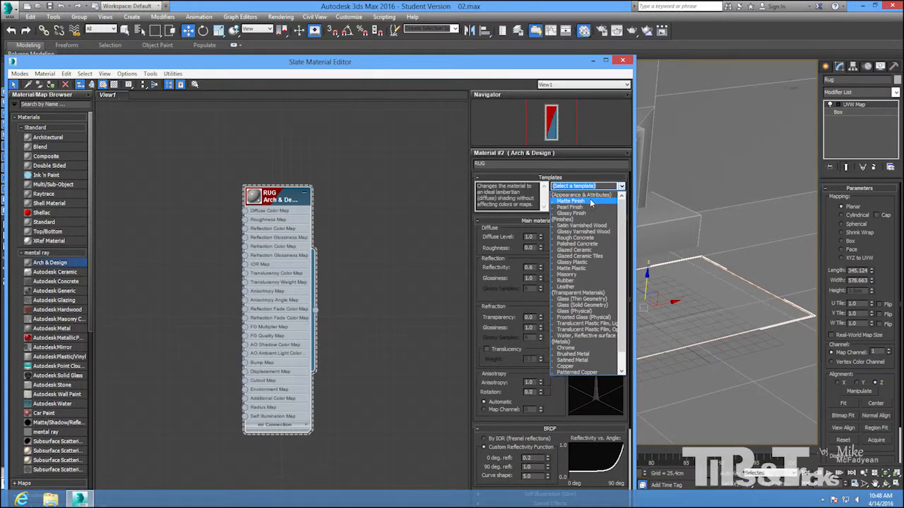
left_click(585, 219)
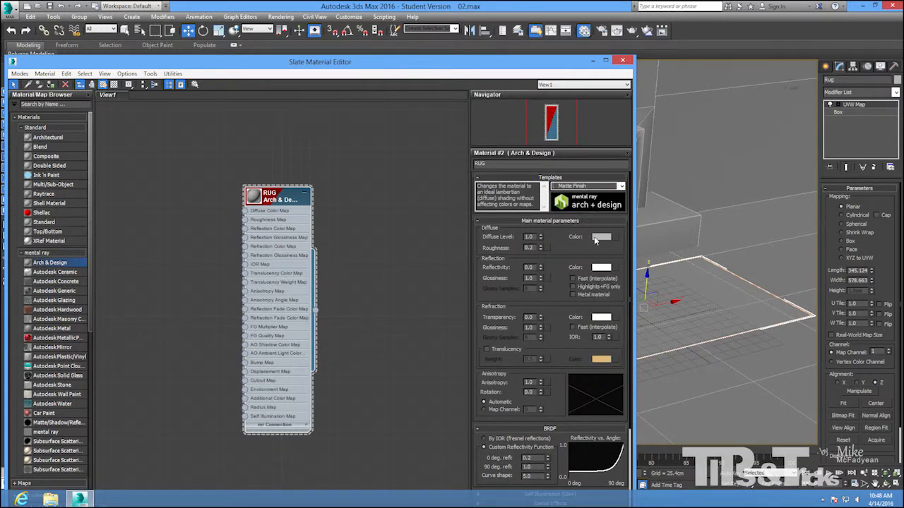
left_click(615, 236)
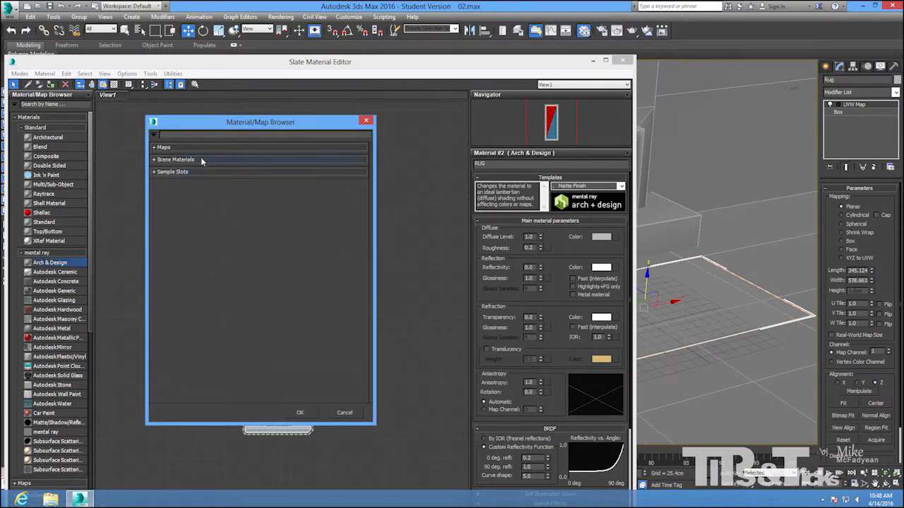
left_click(164, 148)
left_click(170, 158)
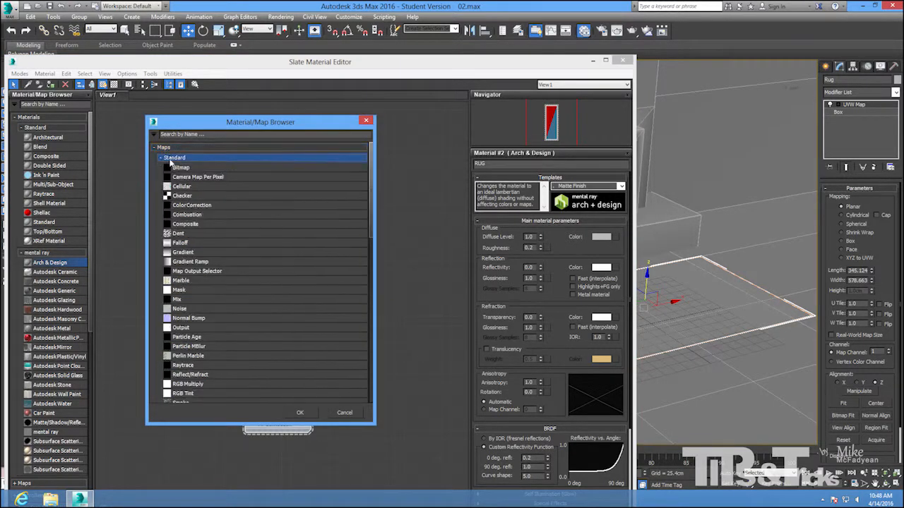
double_click(174, 167)
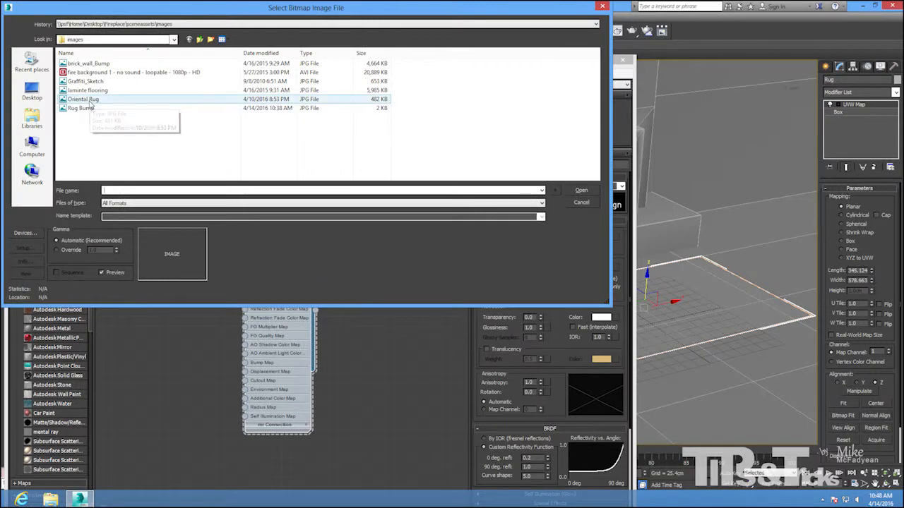
left_click(89, 101)
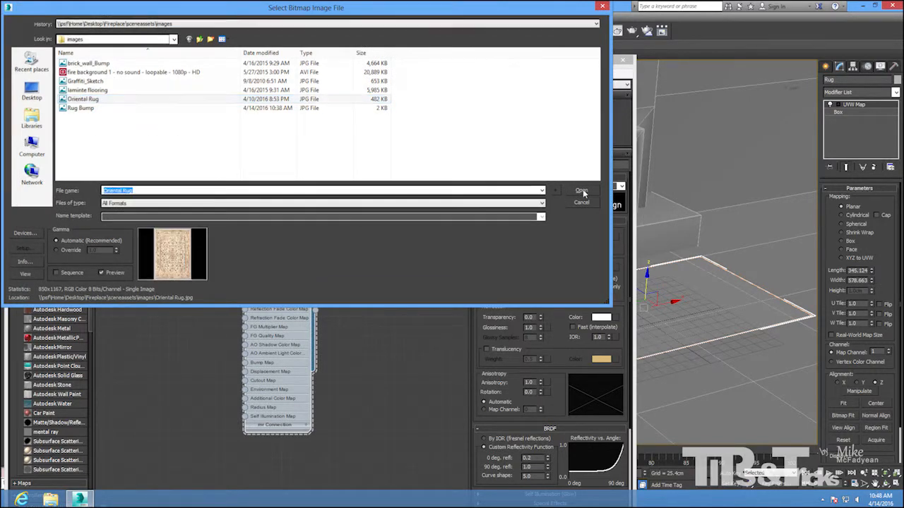
left_click(581, 190)
- Scale the Rug's UVW Map gizmo slightly past the rug's edges to fit the pattern's border, and leave gizmo editing
middle_click_drag(700, 234, 709, 286, "alt")
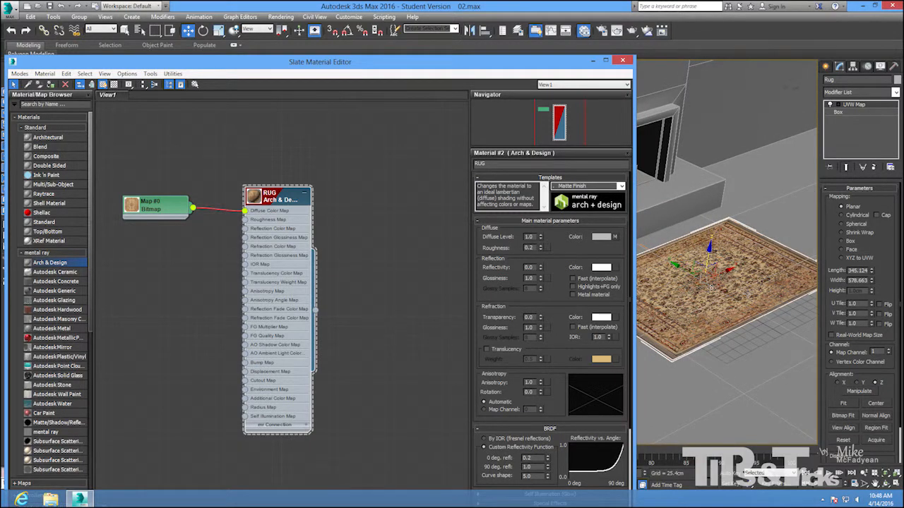
left_click(831, 105)
left_click(853, 113)
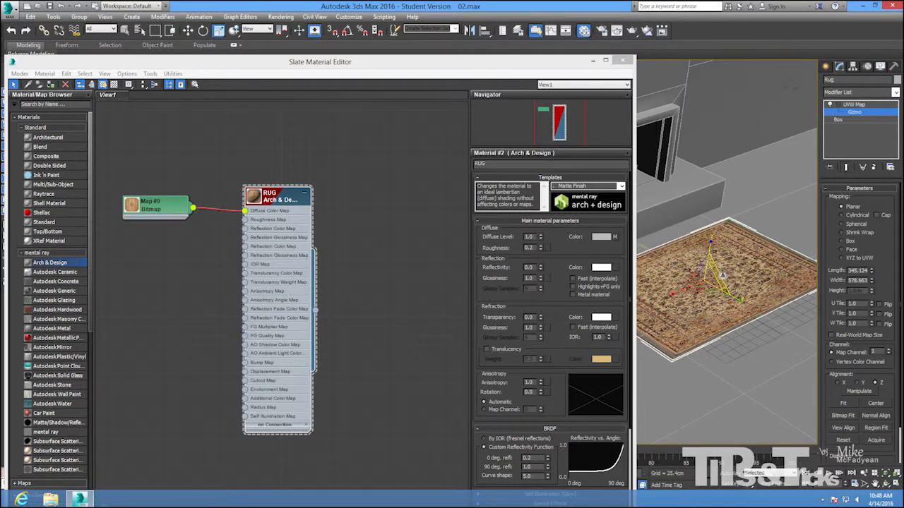
key("r")
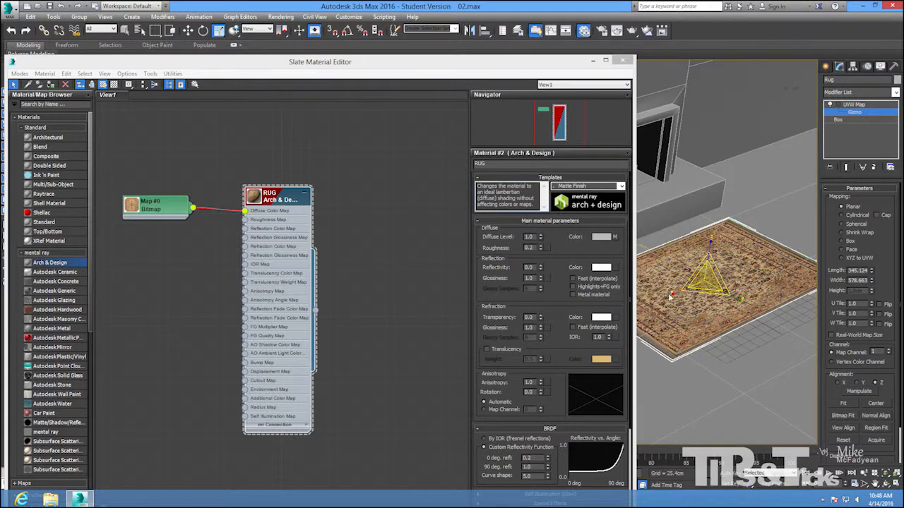
scroll(703, 288, "up", 10)
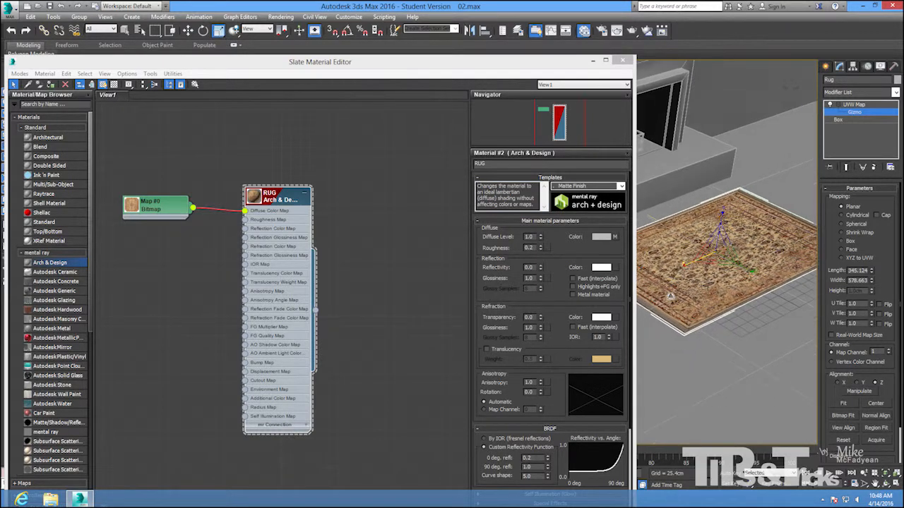
middle_click_drag(703, 288, 600, 437)
left_click_drag(723, 179, 723, 181)
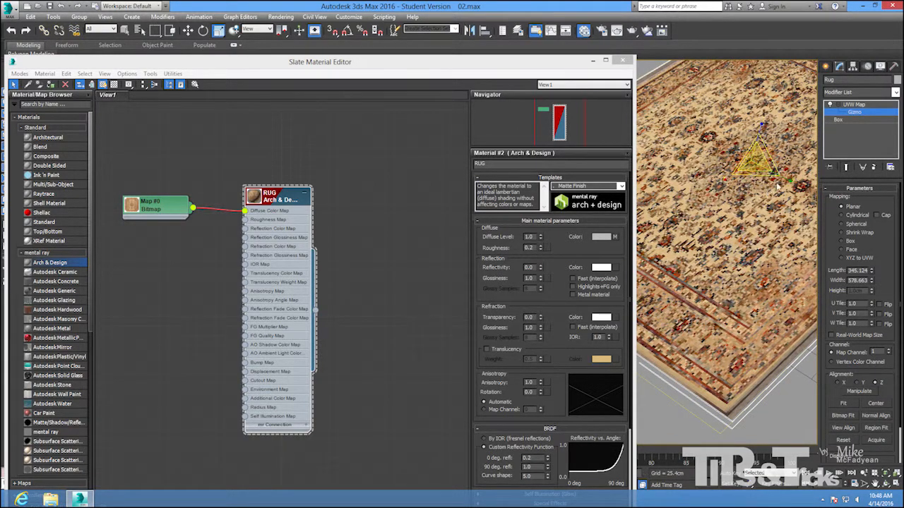
middle_click_drag(778, 188, 734, 187)
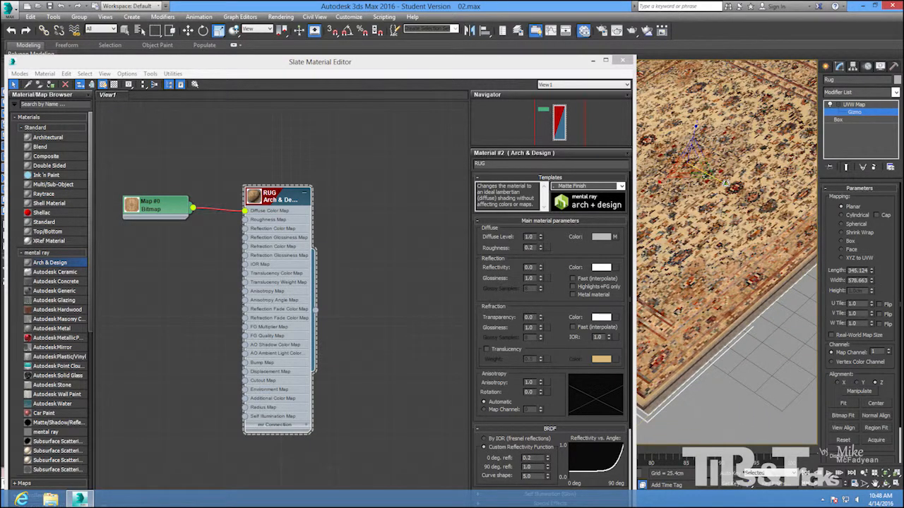
left_click_drag(725, 183, 726, 184)
scroll(740, 281, "down", 4)
middle_click_drag(664, 281, 740, 280)
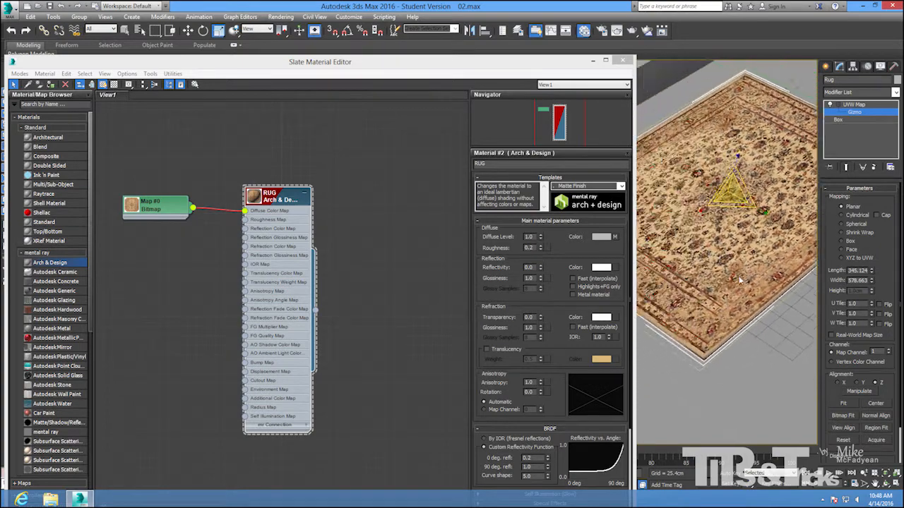
scroll(740, 280, "up", 5)
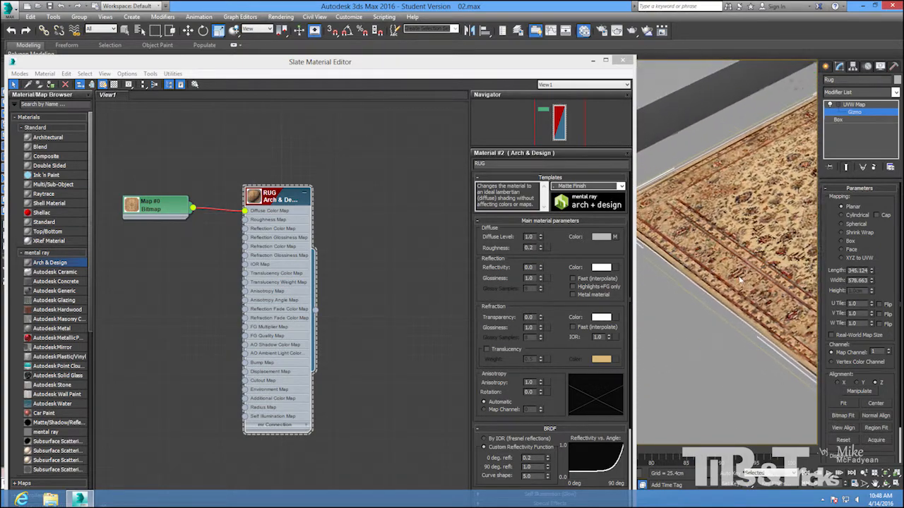
left_click(870, 113)
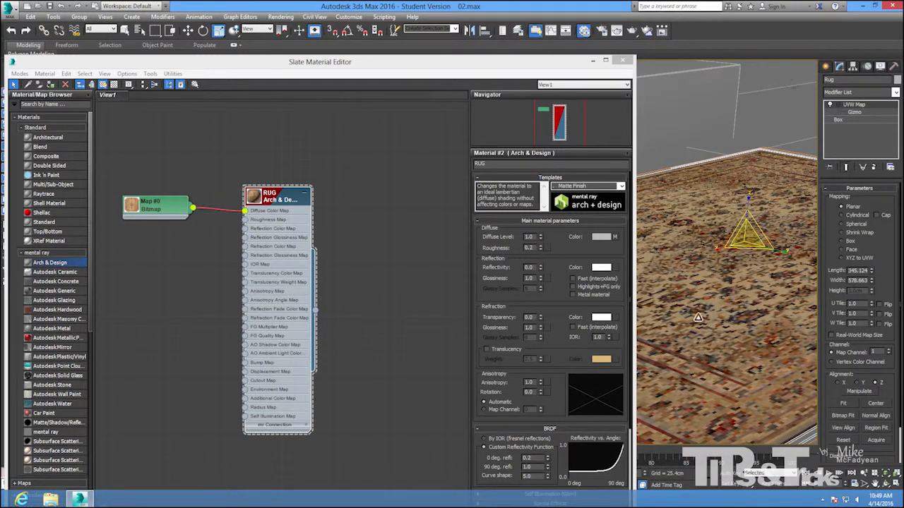
- Copy the RUG material's diffuse color bitmap into its Bump map slot as a separate copy
right_click(616, 239)
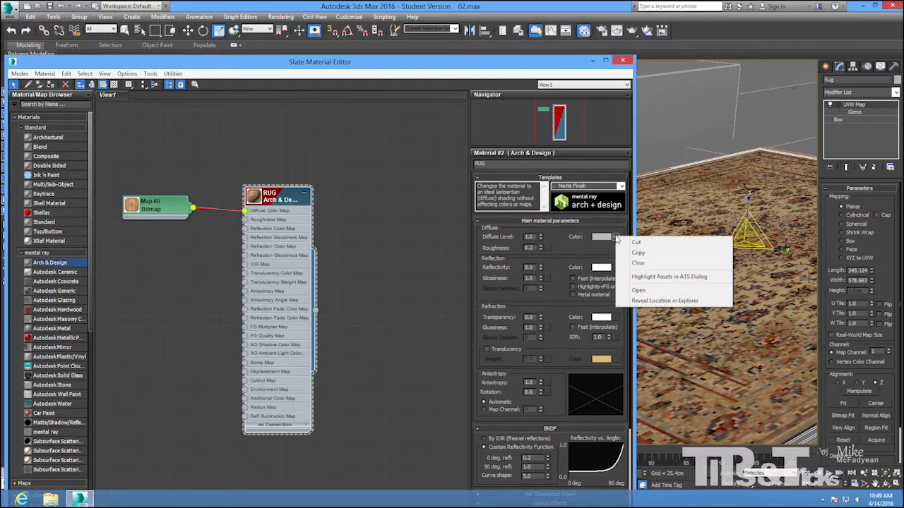
left_click(639, 254)
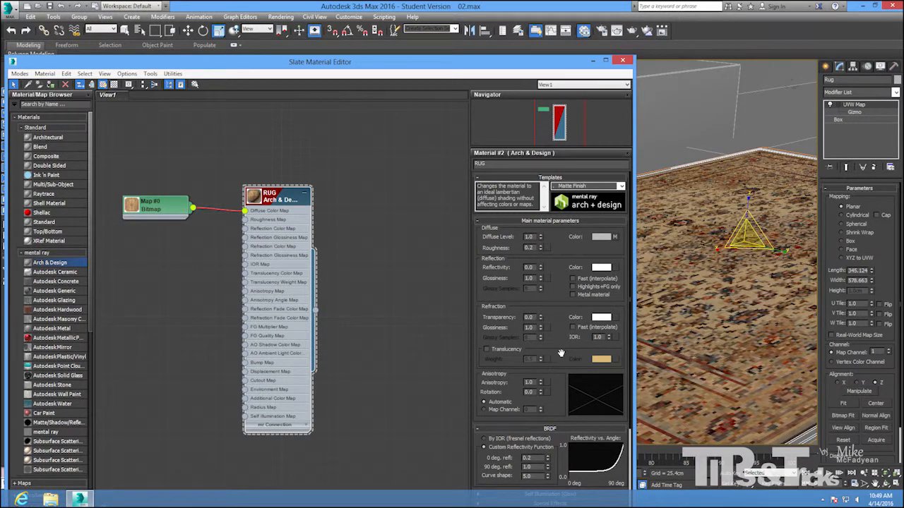
left_click_drag(559, 352, 554, 171)
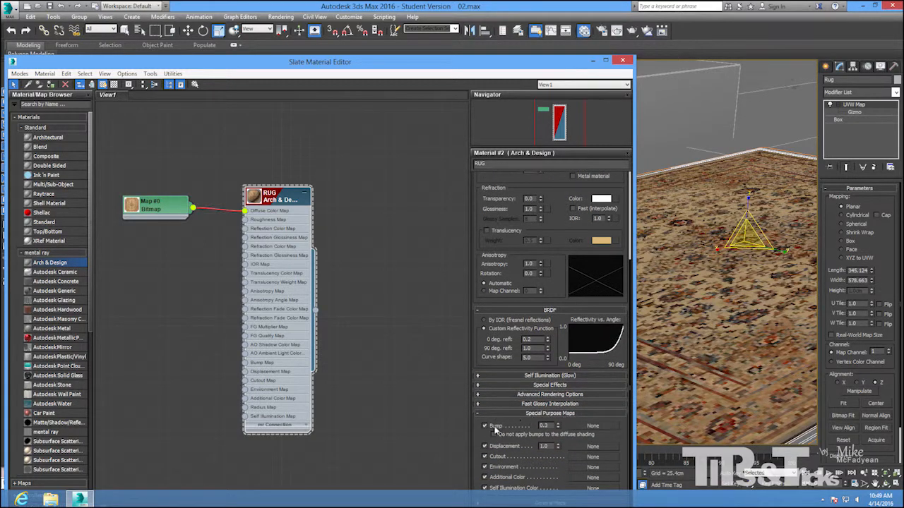
right_click(589, 428)
left_click(619, 432)
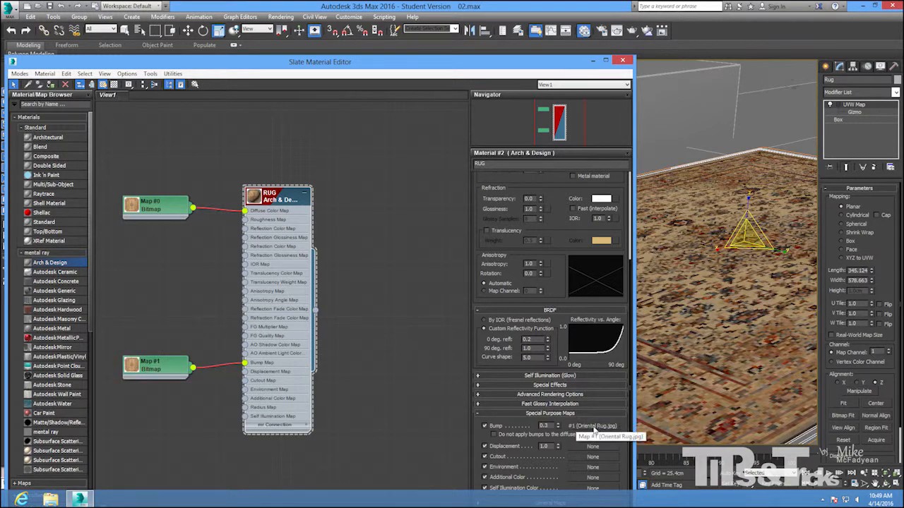
- Replace the image in the RUG material's bump bitmap with Rug Bump
left_click(593, 428)
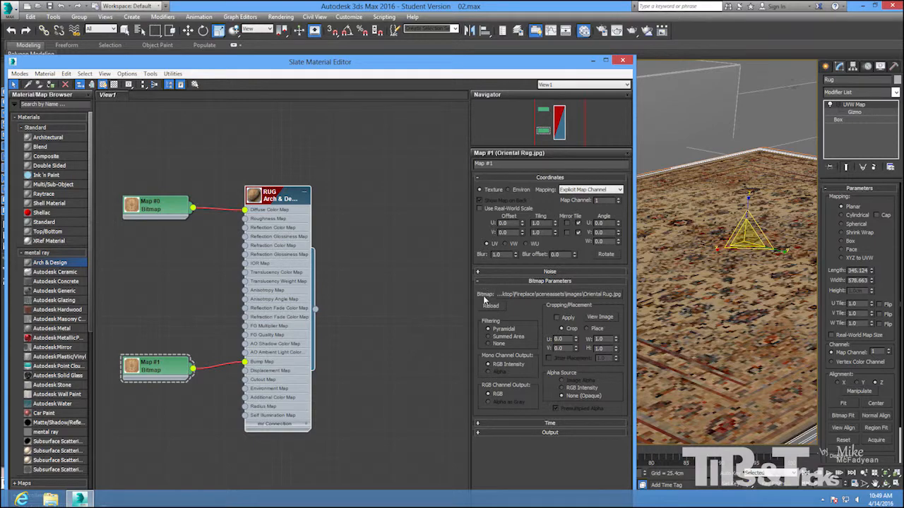
left_click(531, 296)
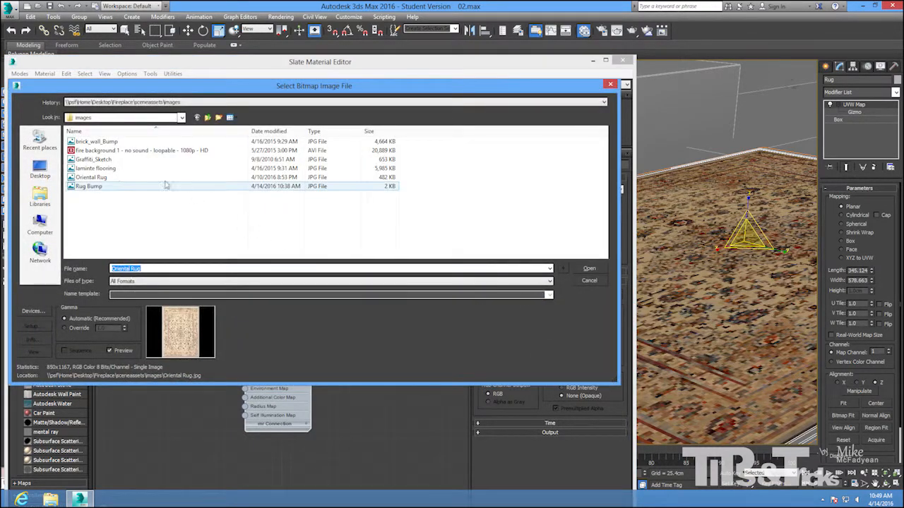
left_click(90, 188)
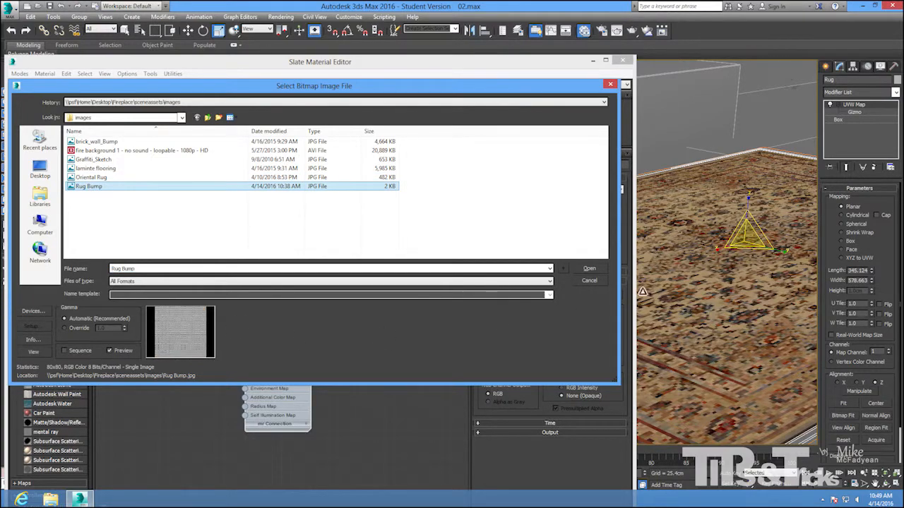
left_click(589, 268)
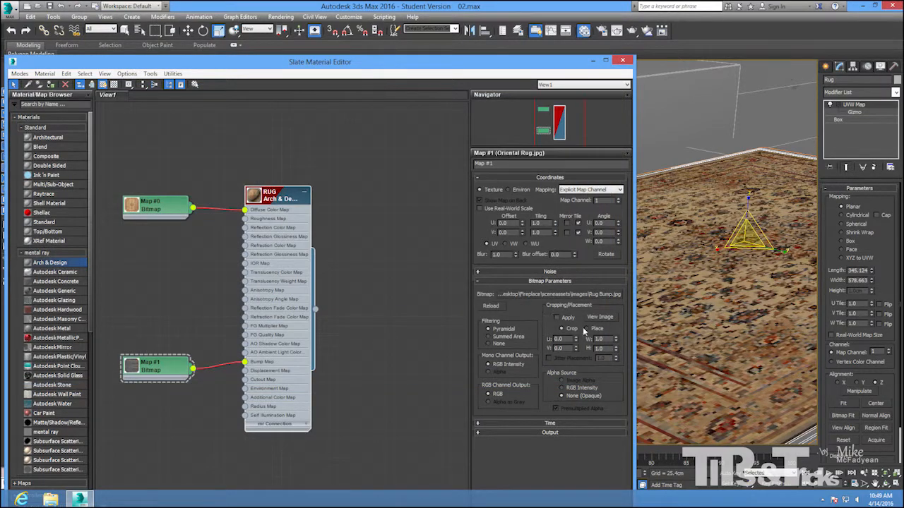
- Preview the Rug Bump image of the RUG material's bump bitmap and close the preview
left_click(611, 316)
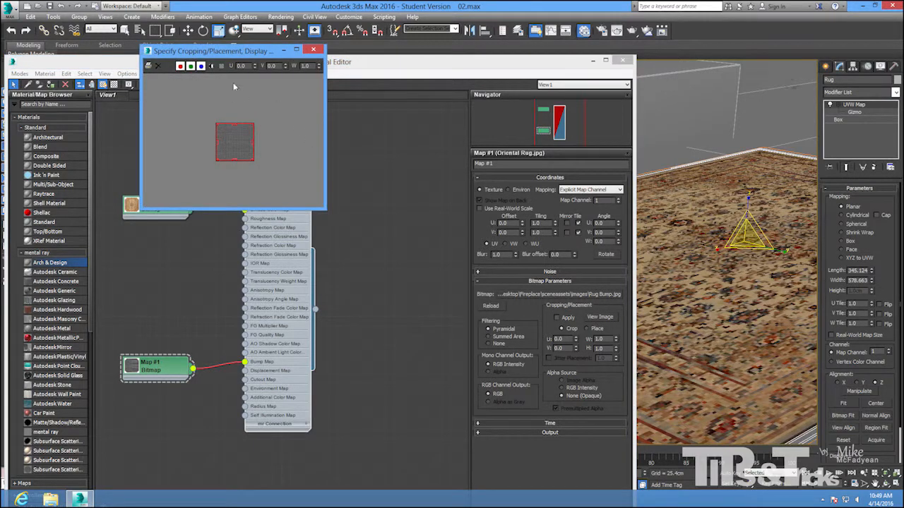
left_click_drag(238, 59, 366, 153)
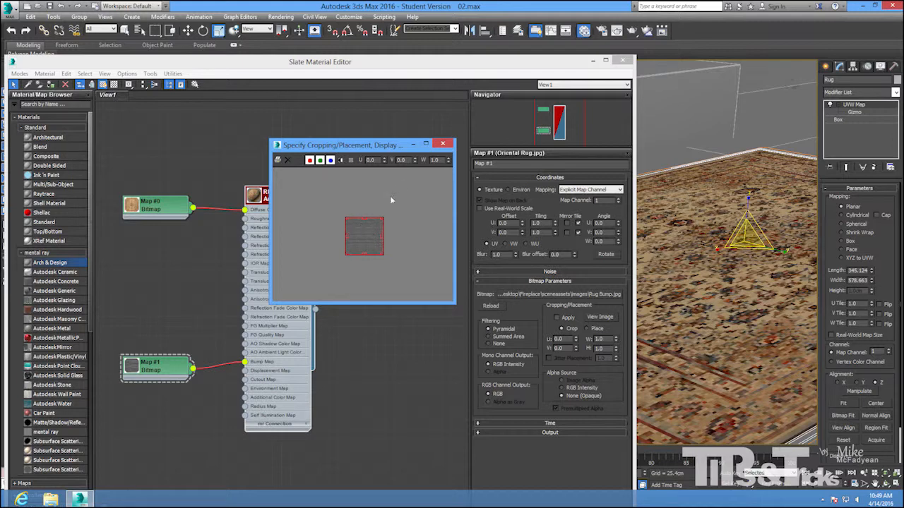
left_click(443, 145)
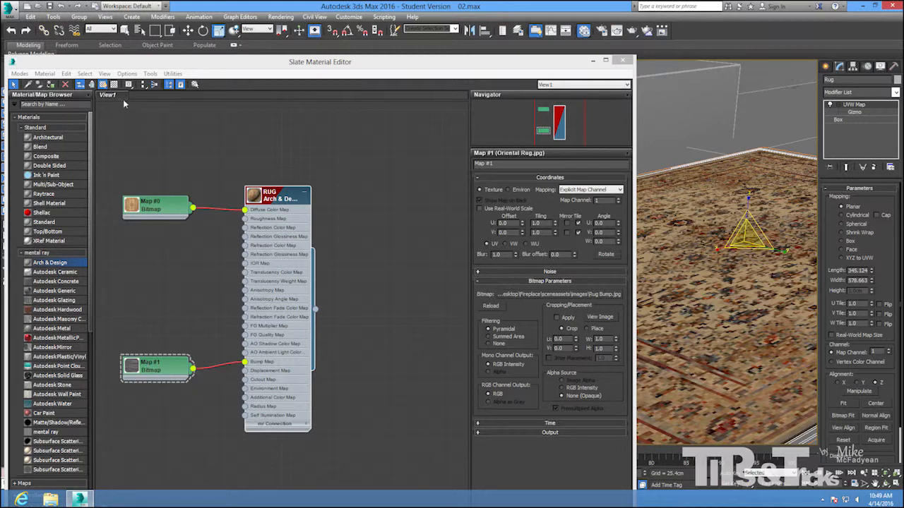
- Display the RUG material's bump bitmap on the rug in the viewport so its weave can be judged
left_click(152, 366)
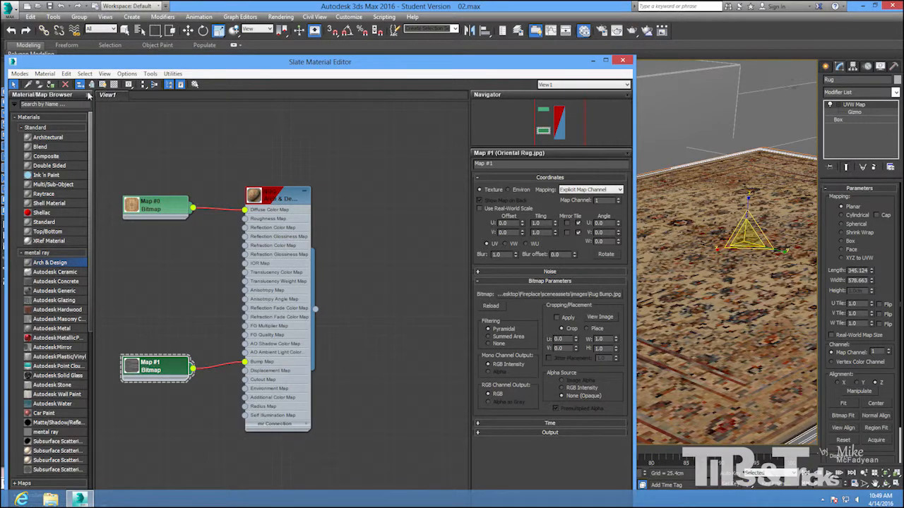
left_click(102, 84)
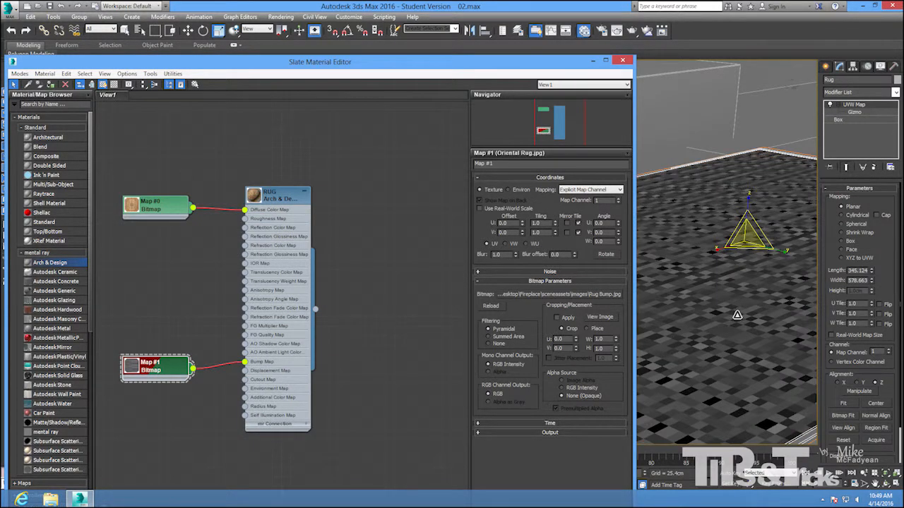
scroll(712, 320, "down", 3)
middle_click_drag(712, 321, 715, 328, "alt")
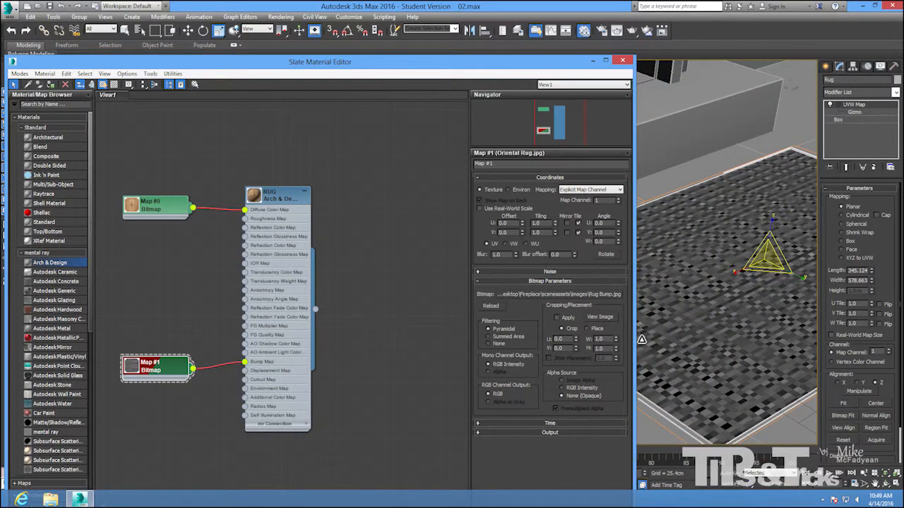
- Try a U tiling of 2020 on the bump bitmap and inspect the weave on the rug
left_click_drag(555, 226, 558, 202)
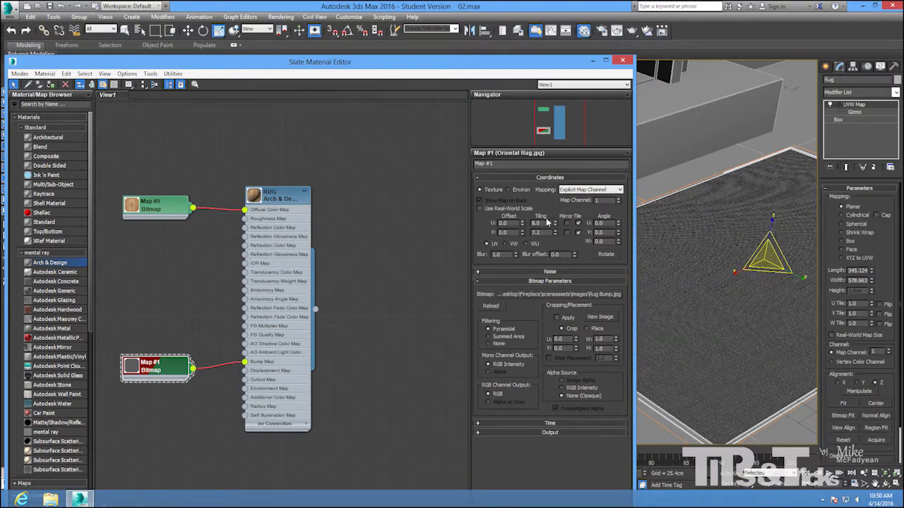
left_click(536, 222)
type("2020")
key("Tab")
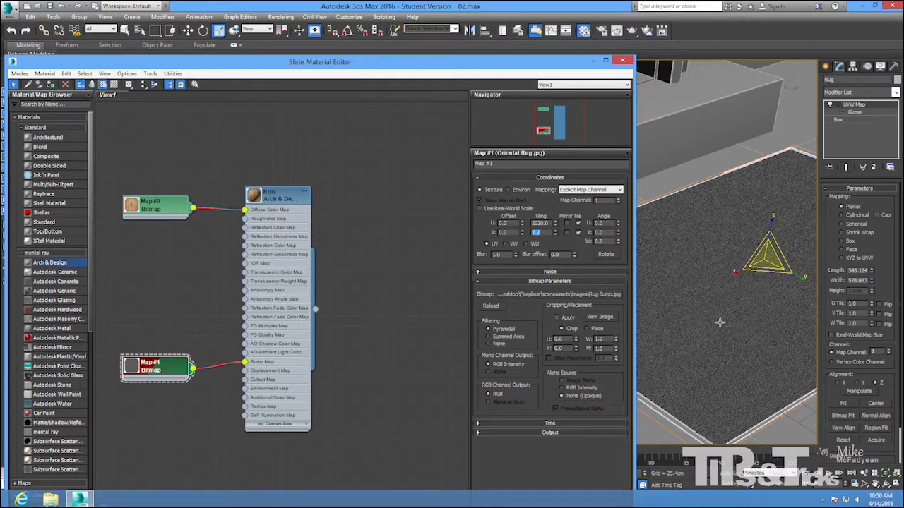
scroll(738, 338, "up", 10)
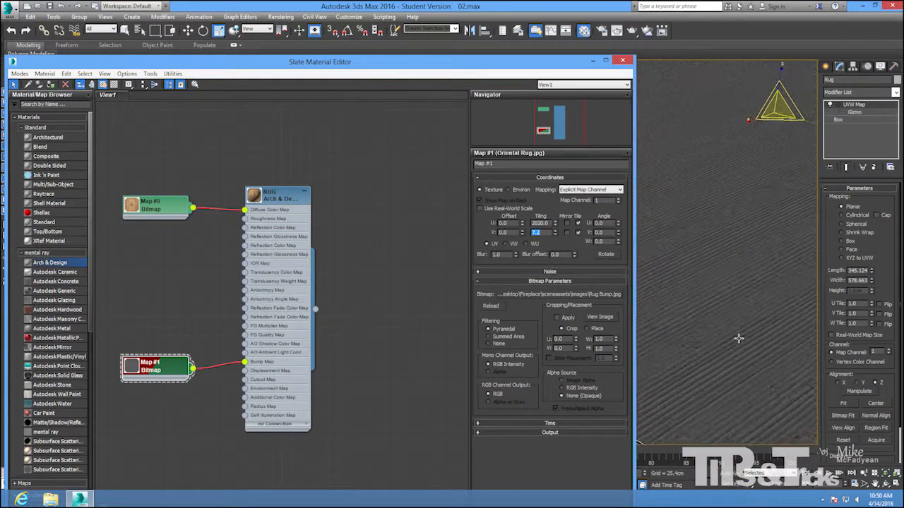
scroll(739, 342, "up", 3)
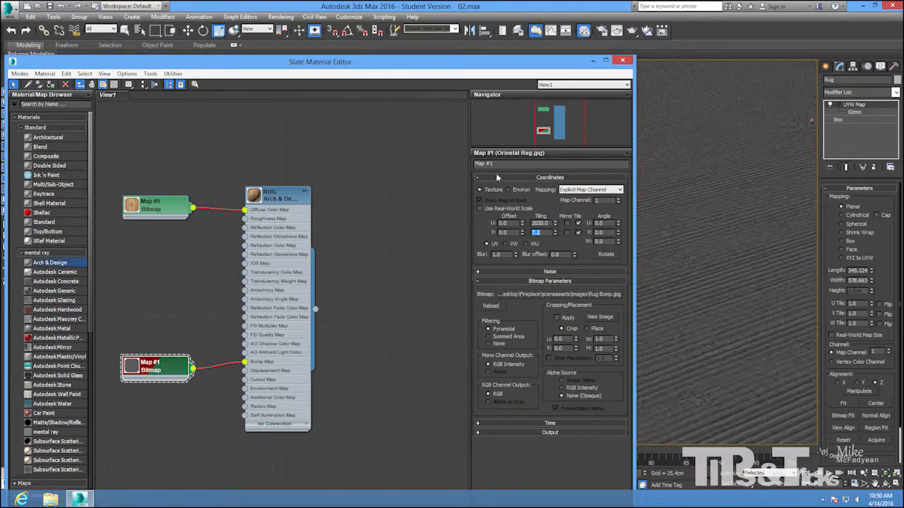
scroll(734, 364, "down", 8)
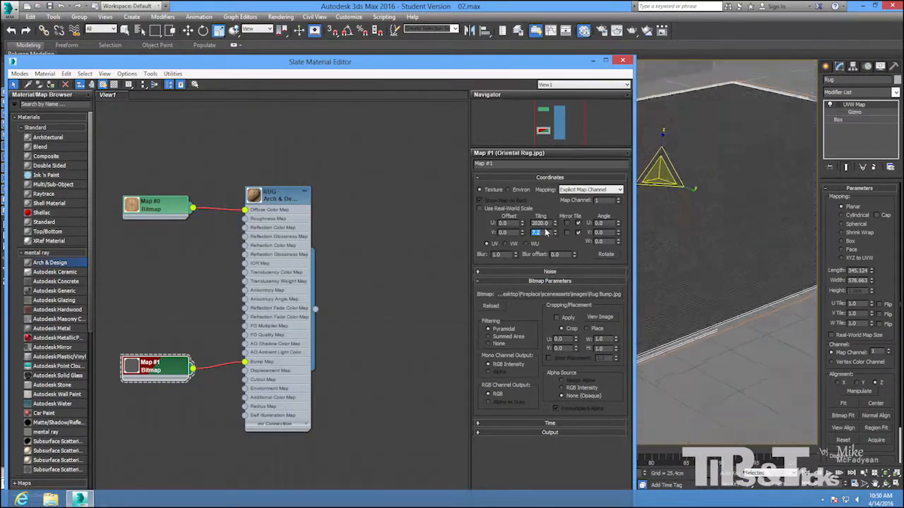
- Set both the U and V tiling of the rug's bump bitmap to 20
left_click_drag(548, 223, 528, 221)
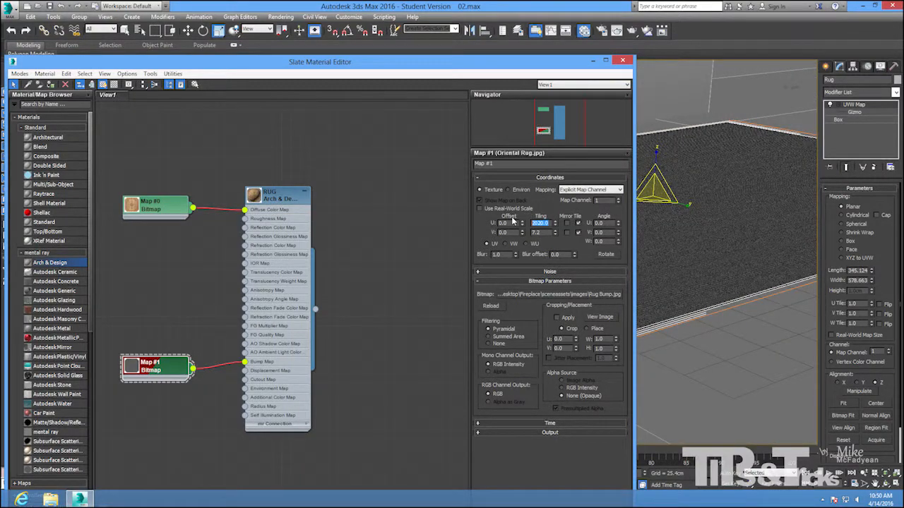
type("20")
key("Tab")
scroll(734, 219, "up", 6)
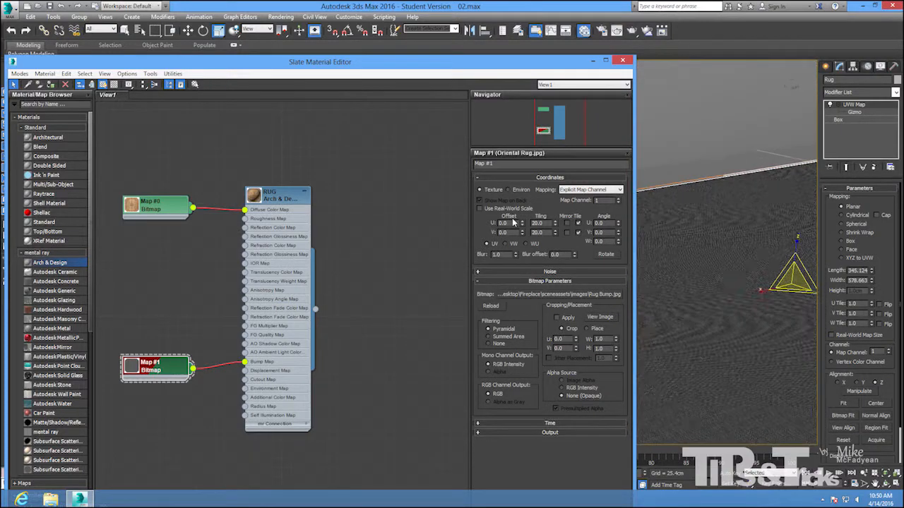
- Select the RUG material and show its Oriental Rug pattern in the viewport again
left_click(276, 197)
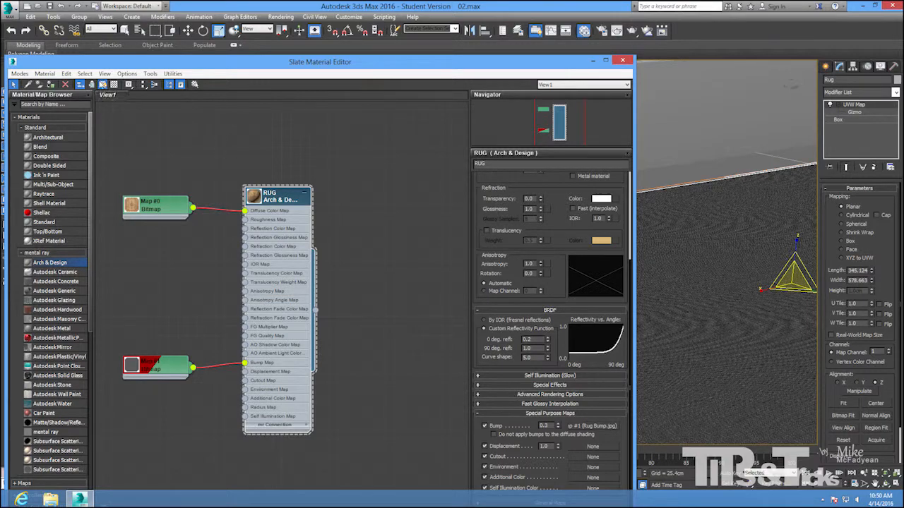
left_click(103, 84)
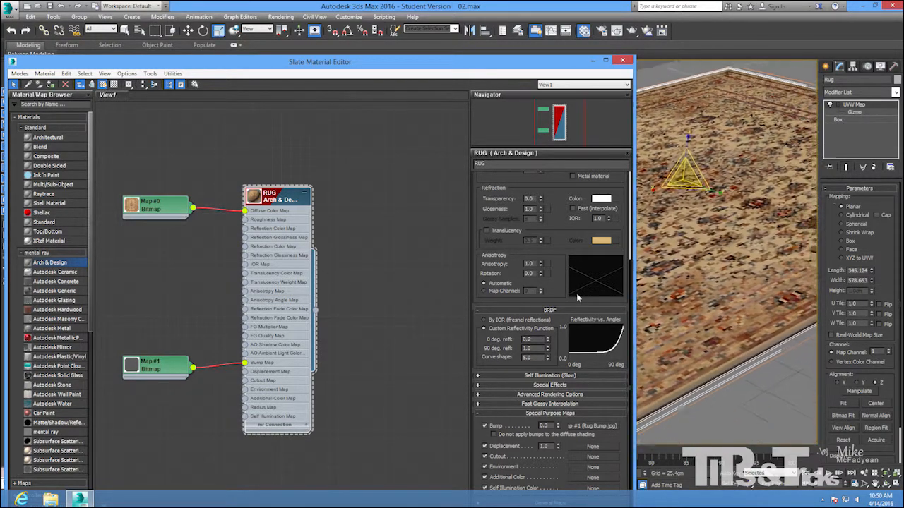
middle_click_drag(690, 264, 694, 264, "alt")
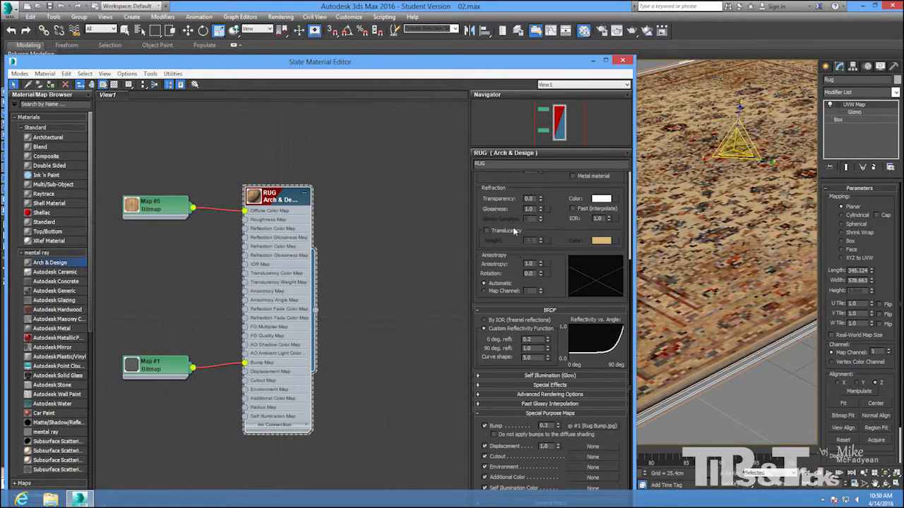
- Set the RUG material's reflectivity to 0.2 and its reflection glossiness to 0.2
scroll(501, 233, "up", 5)
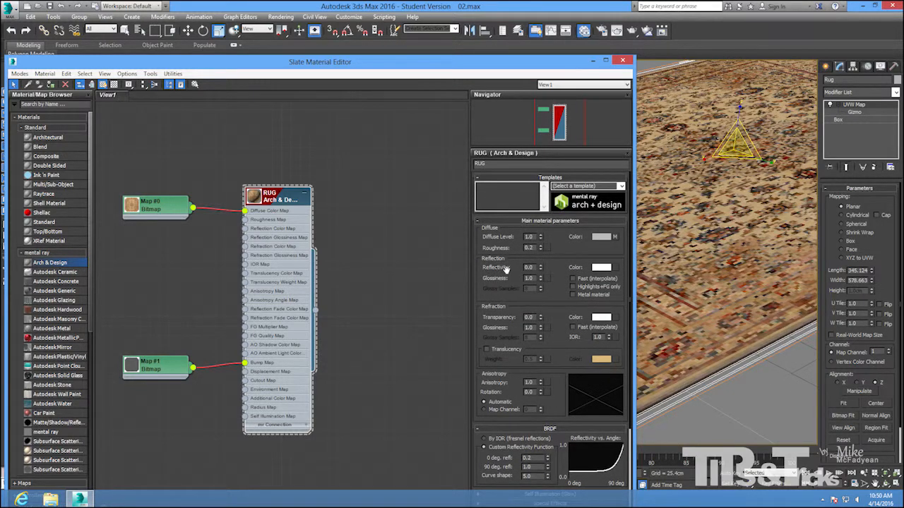
left_click(542, 266)
left_click_drag(535, 267, 504, 267)
type("0.2")
key("Return")
type("0")
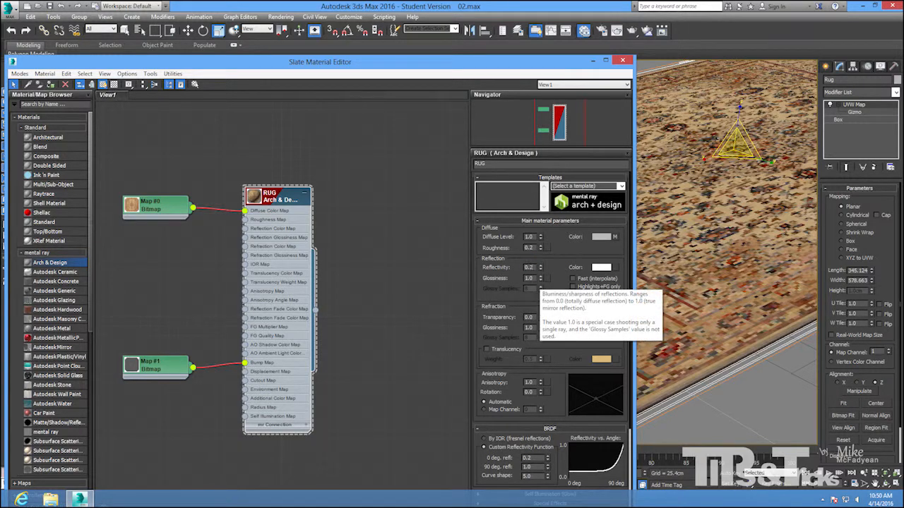
left_click_drag(534, 278, 515, 278)
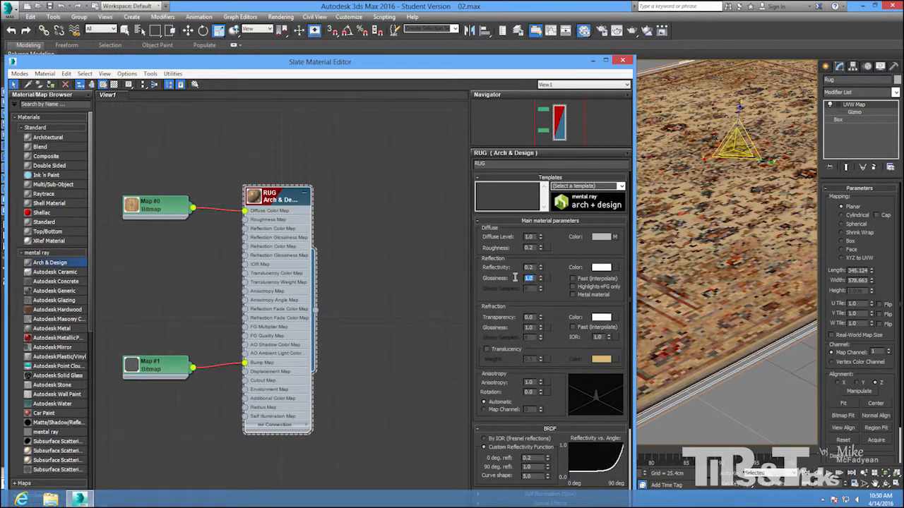
type("0.2")
key("Return")
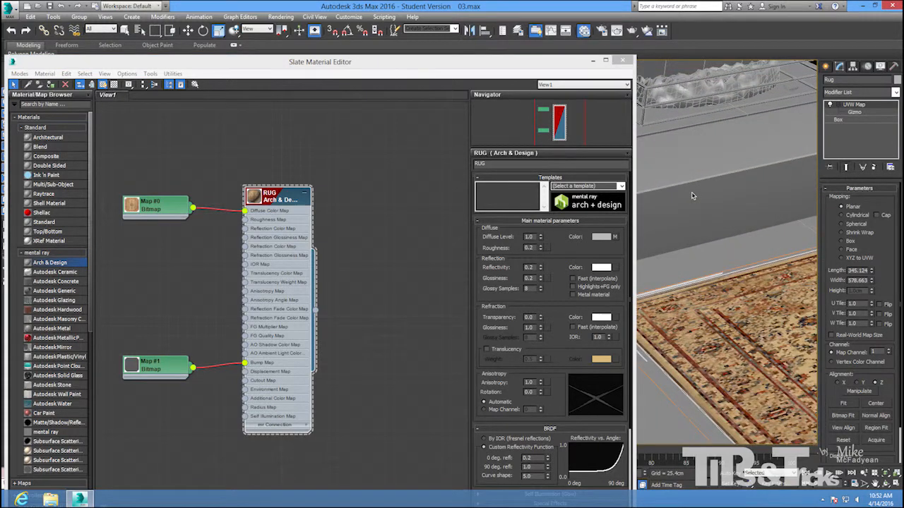
- Add a UVW Map modifier to the Step object with Box mapping and fit it to the object
left_click(693, 192)
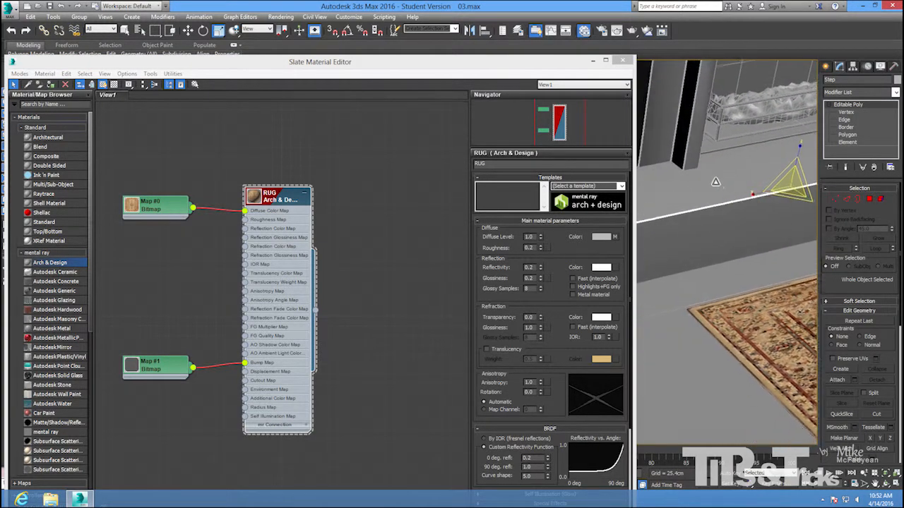
left_click(895, 93)
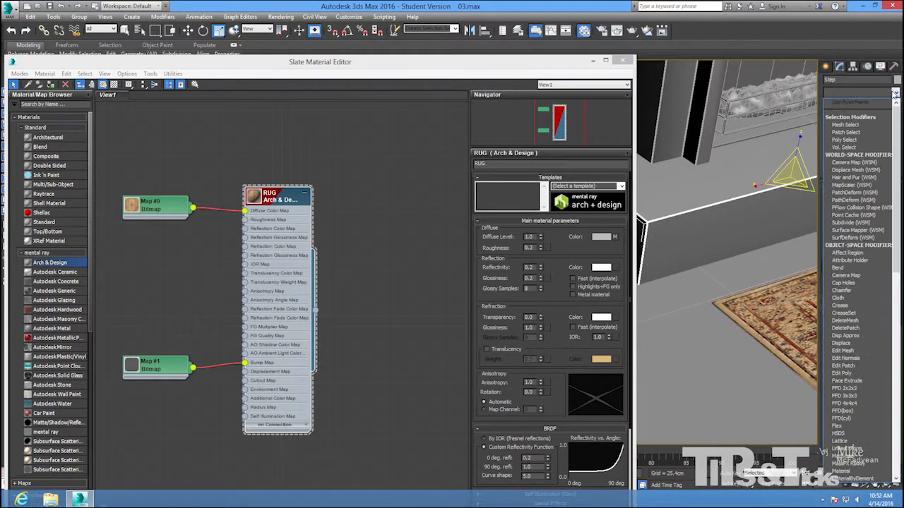
scroll(858, 290, "down", 15)
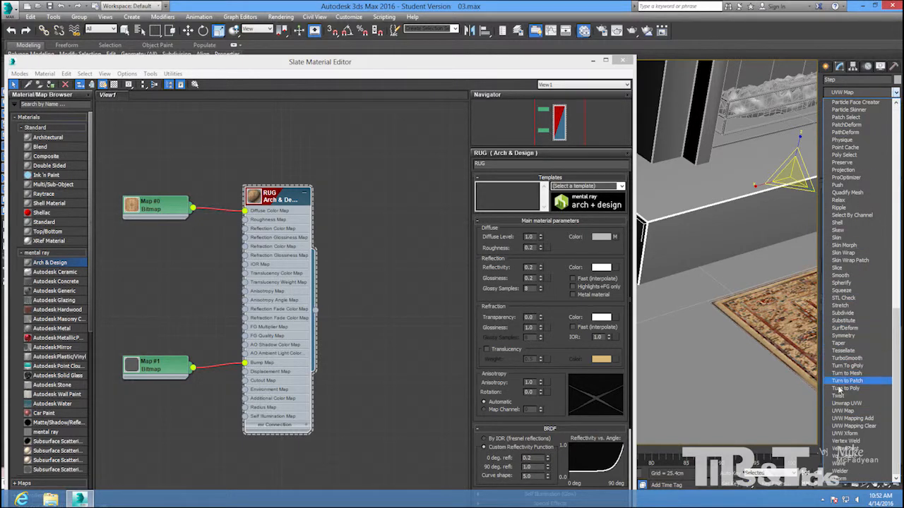
left_click(842, 411)
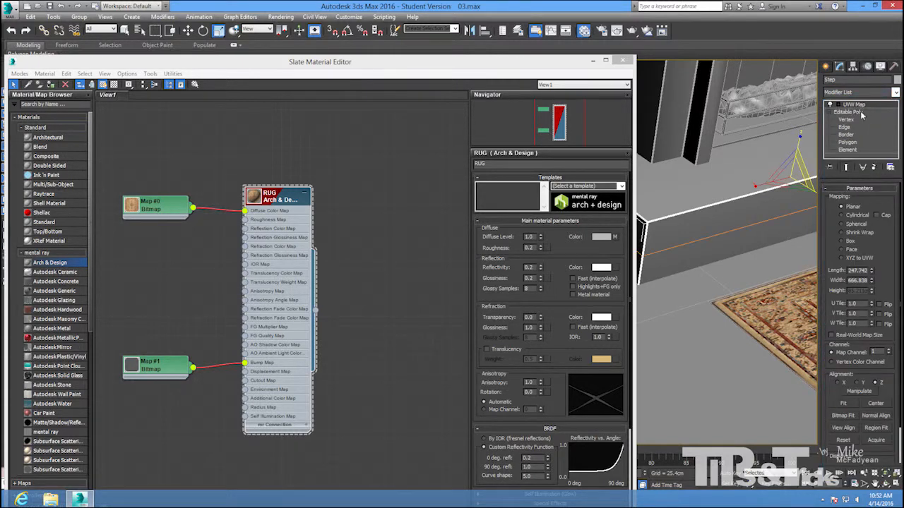
left_click(848, 243)
left_click(843, 406)
middle_click_drag(680, 291, 676, 244, "alt")
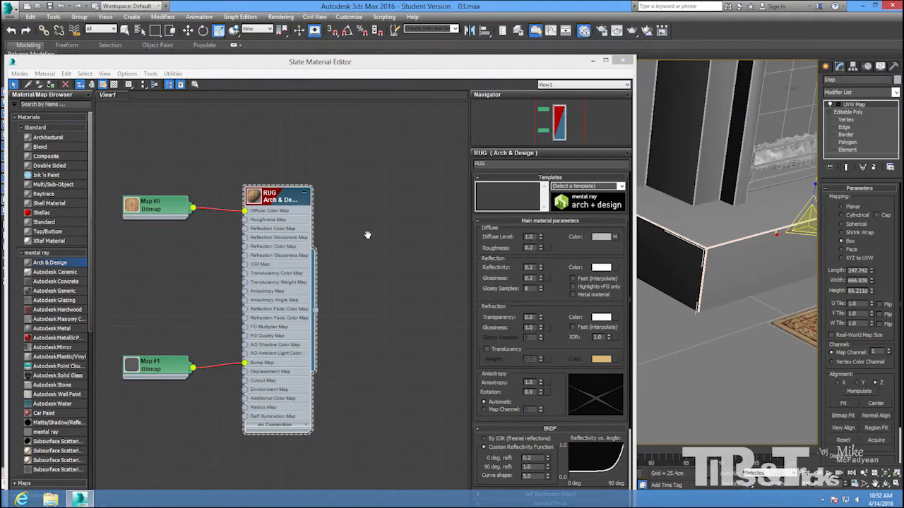
- Hide the RUG material's child maps, collapse its node and move it to a lower corner of the graph
right_click(274, 197)
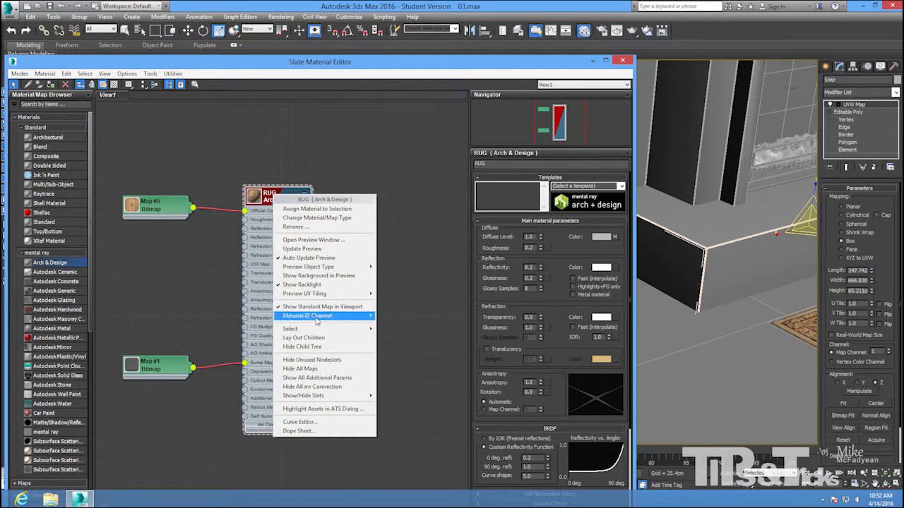
left_click(321, 348)
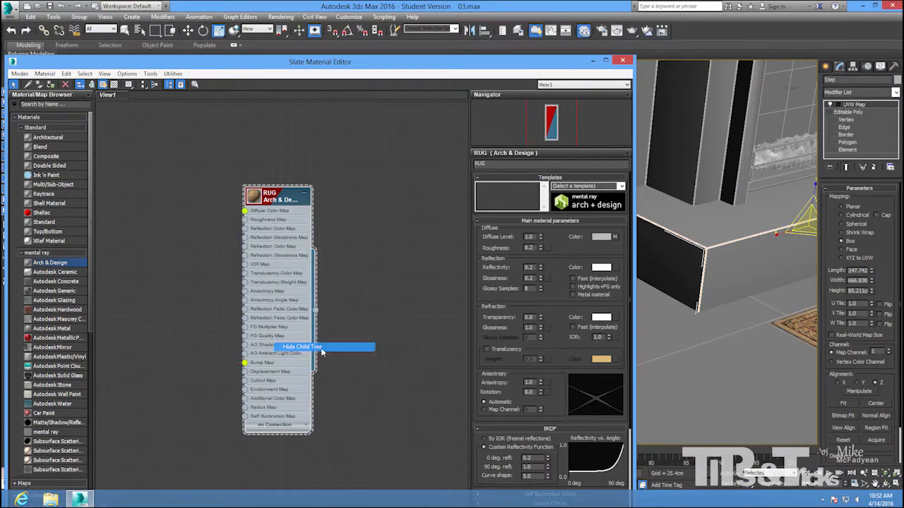
left_click(305, 192)
left_click_drag(285, 201, 368, 435)
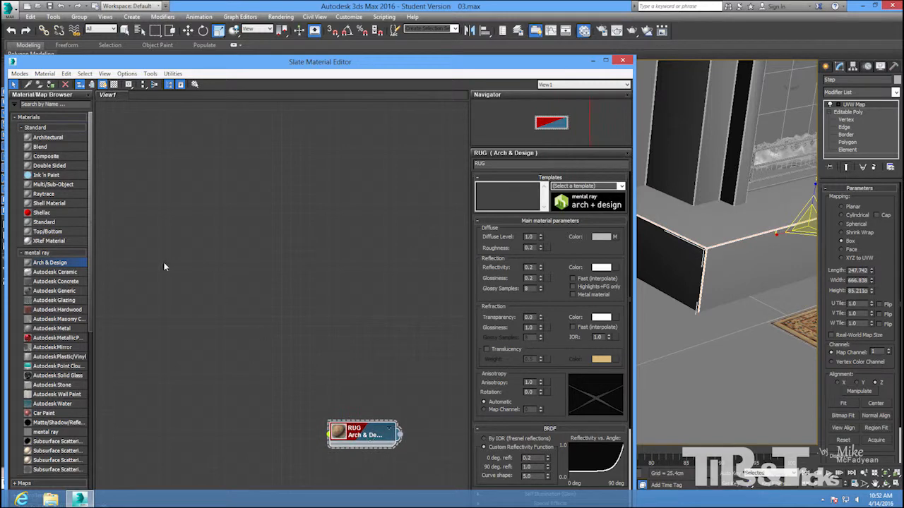
- Create an Arch & Design material named STEP, assign it to the Step object and show it in the viewport
double_click(27, 264)
double_click(276, 196)
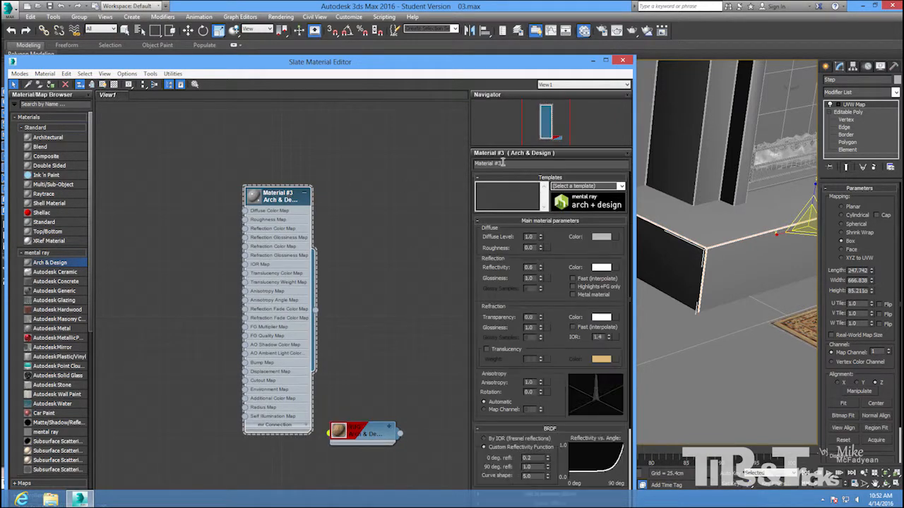
type("STEP")
left_click(49, 83)
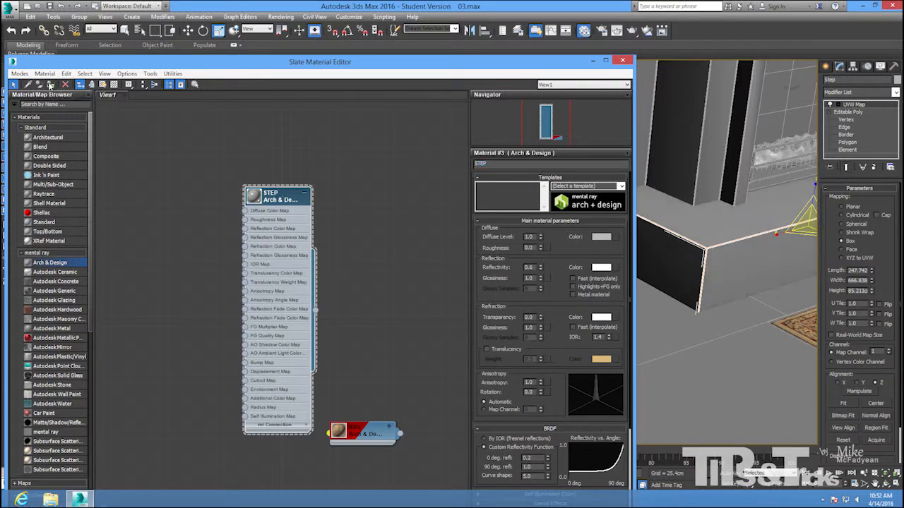
left_click(102, 84)
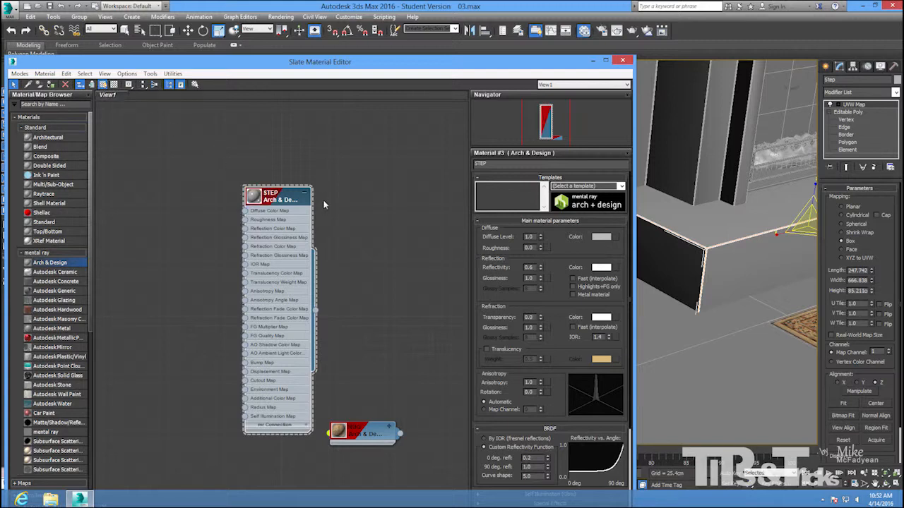
left_click_drag(288, 204, 250, 166)
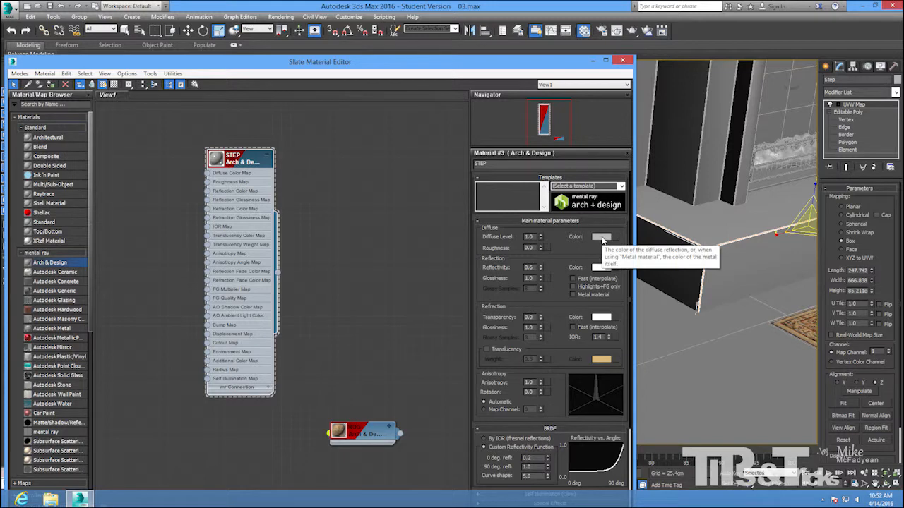
- Set the STEP material's diffuse color to a light tan of about red 0.59, green 0.51, blue 0.28
left_click(602, 238)
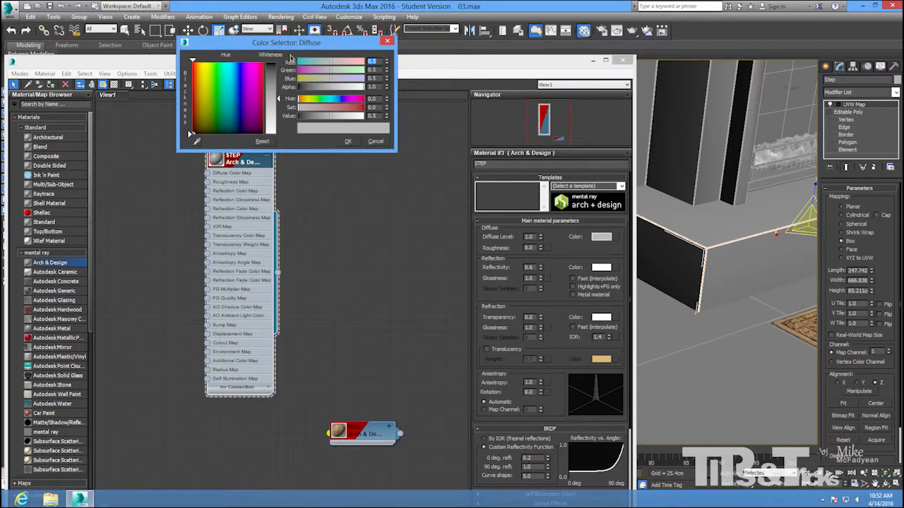
left_click_drag(214, 96, 202, 103)
mouse_move(268, 94)
left_mouse_down()
mouse_move(272, 70)
mouse_move(271, 81)
left_mouse_up()
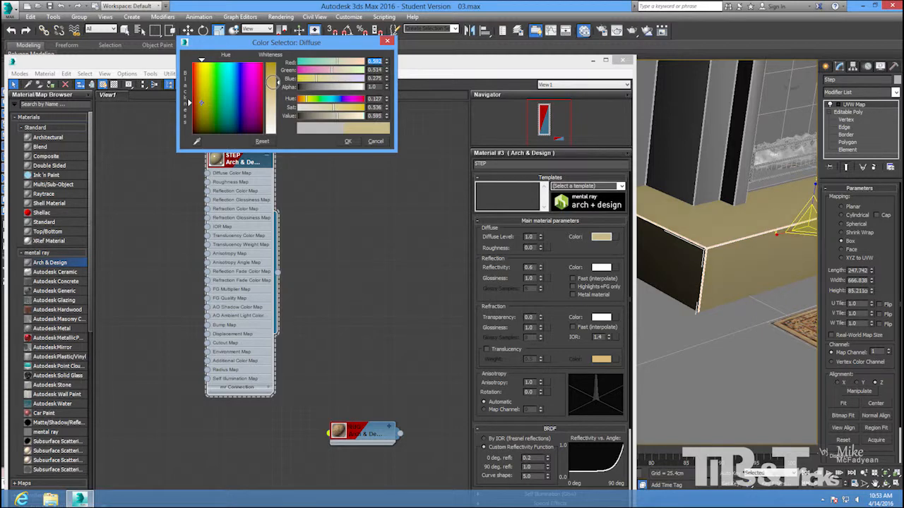
left_click(349, 142)
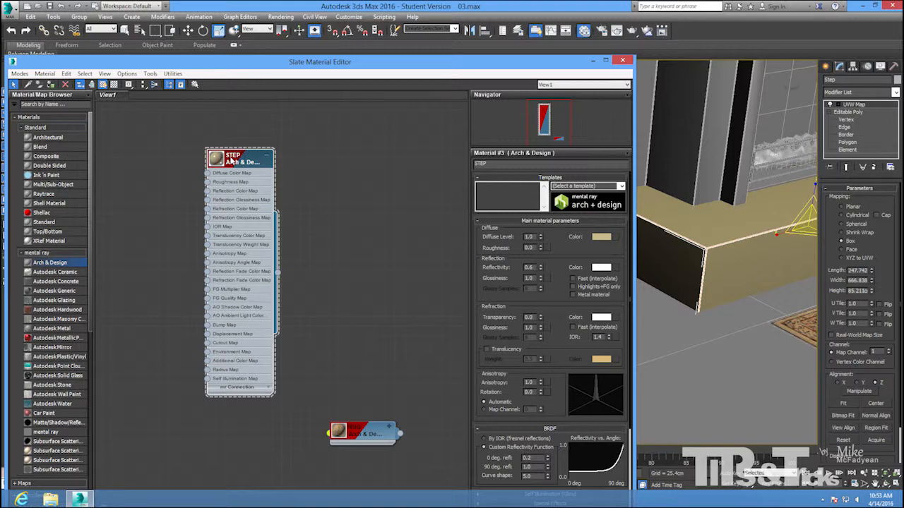
- Rename the STEP material as SANDSTONE and apply the Matte Finish template to it
double_click(494, 163)
type("SANDSTONE")
key("Return")
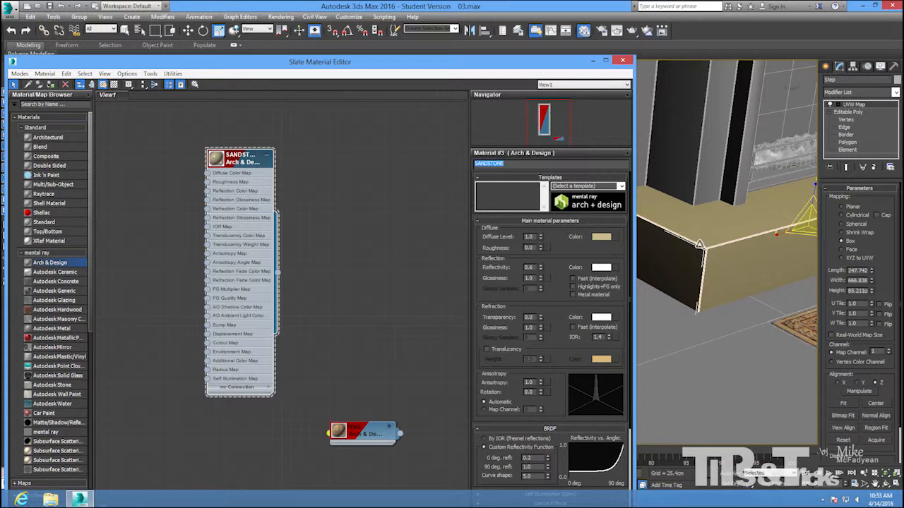
left_click(621, 187)
left_click(603, 202)
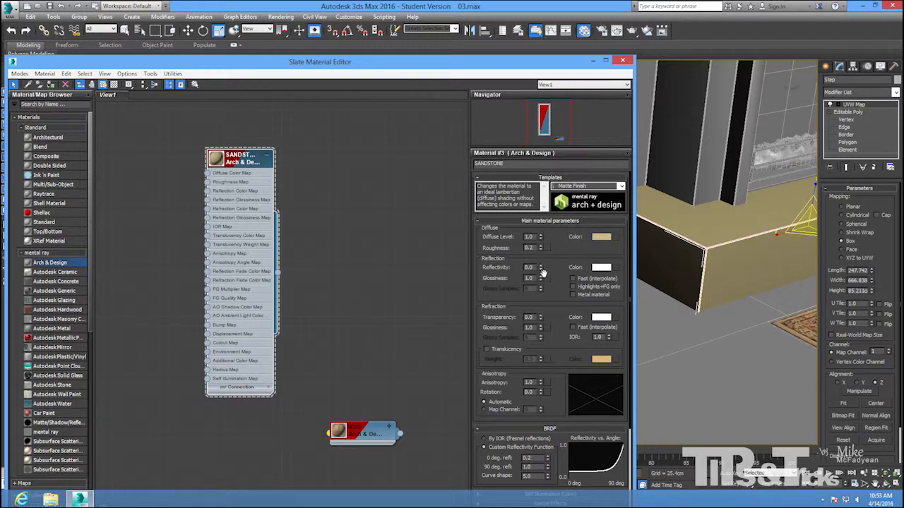
left_click_drag(541, 282, 542, 283)
- Assign a Noise map to the SANDSTONE material's bump slot and move the material node clear so the whole map node shows
scroll(559, 326, "down", 5)
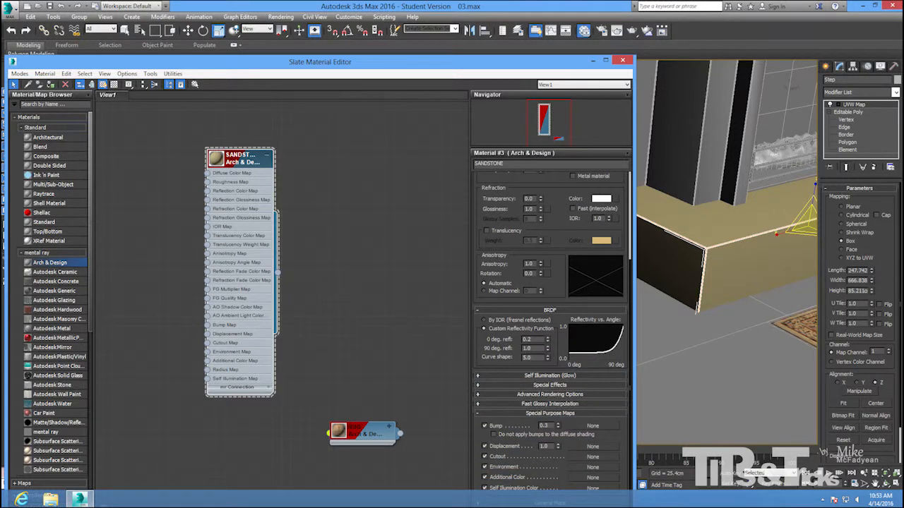
left_click(582, 426)
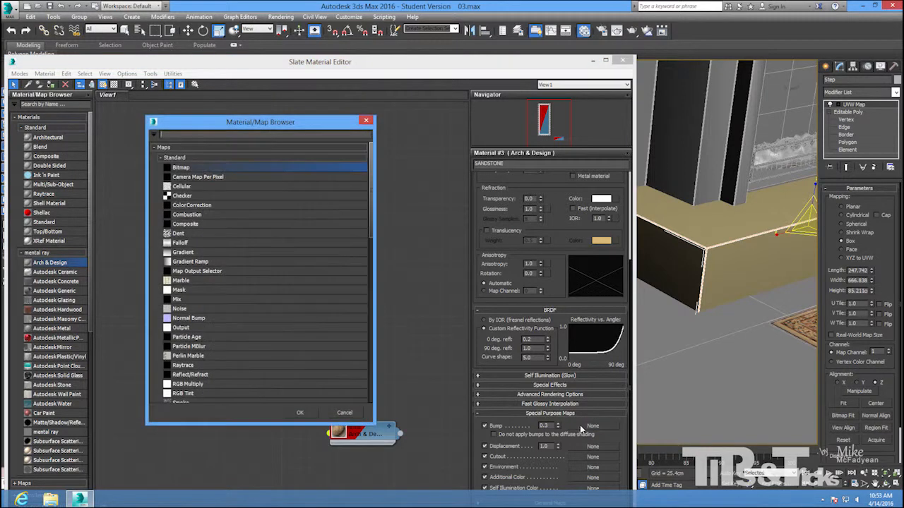
double_click(190, 309)
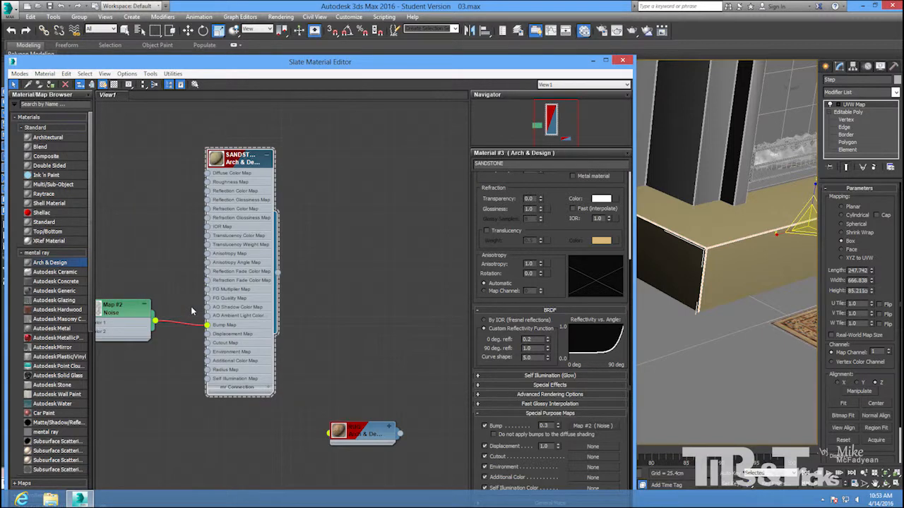
left_click_drag(229, 155, 286, 127)
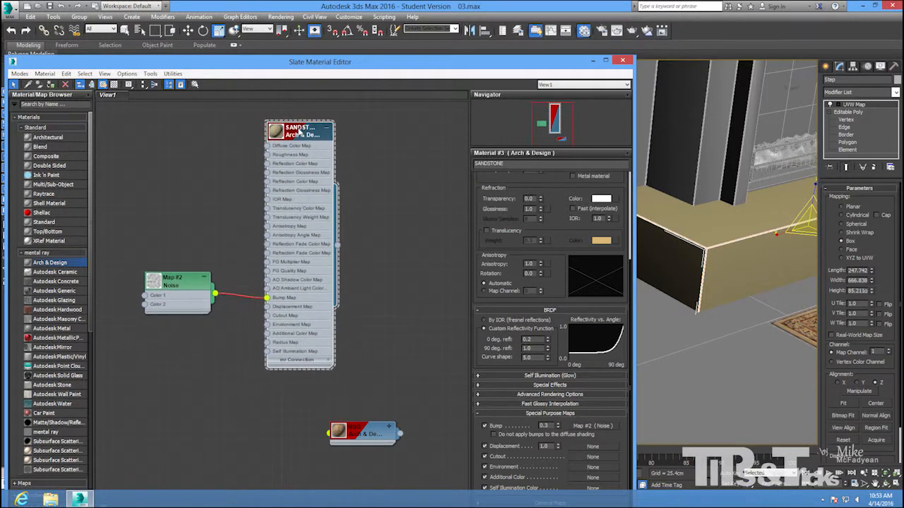
- Open the Noise map's parameters and preview the map on the step in the viewport
double_click(167, 283)
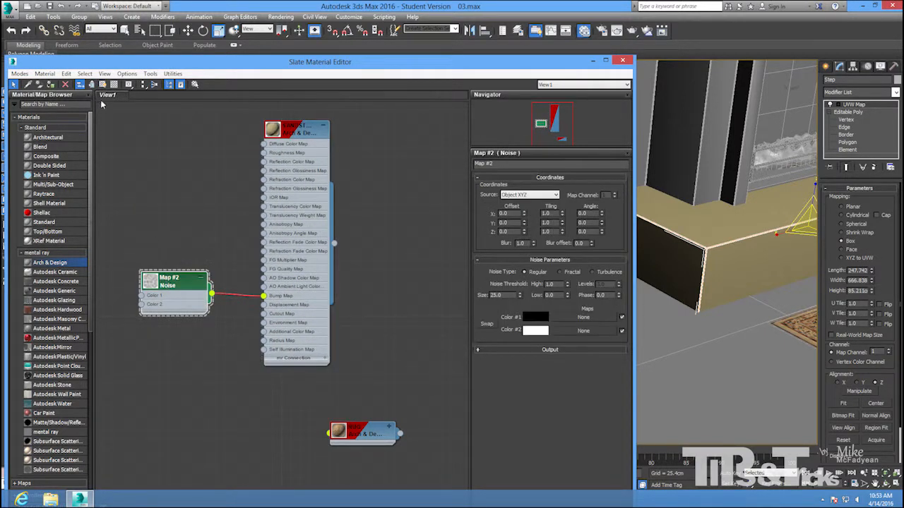
left_click(102, 84)
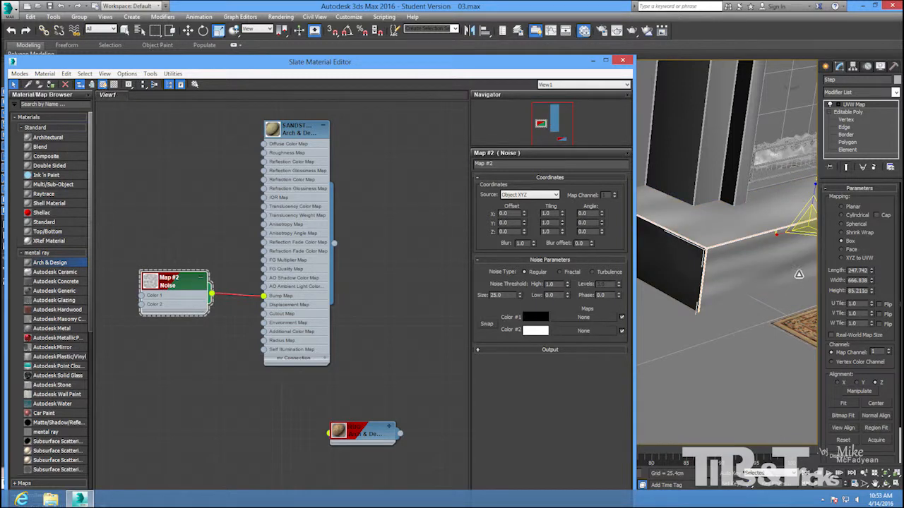
middle_click_drag(798, 274, 694, 258)
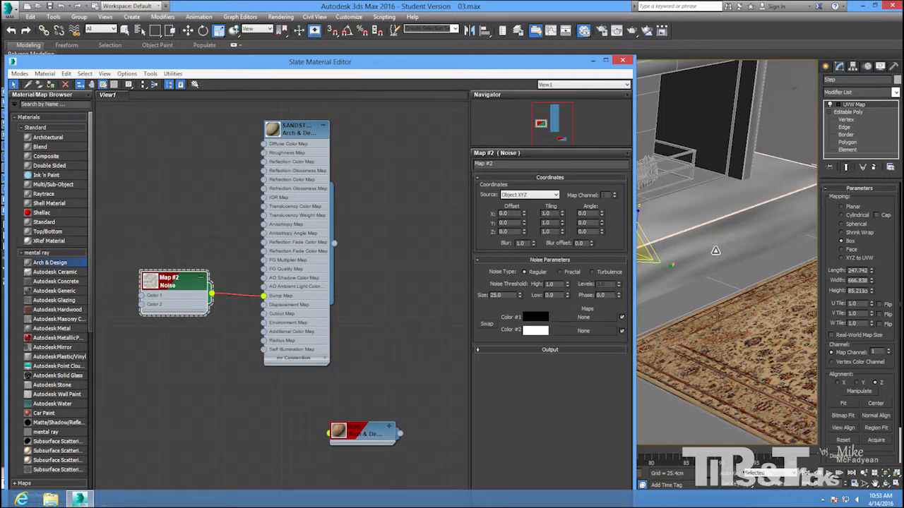
- Set the Noise map's X, Y and Z tiling to 50
double_click(547, 213)
key("Tab")
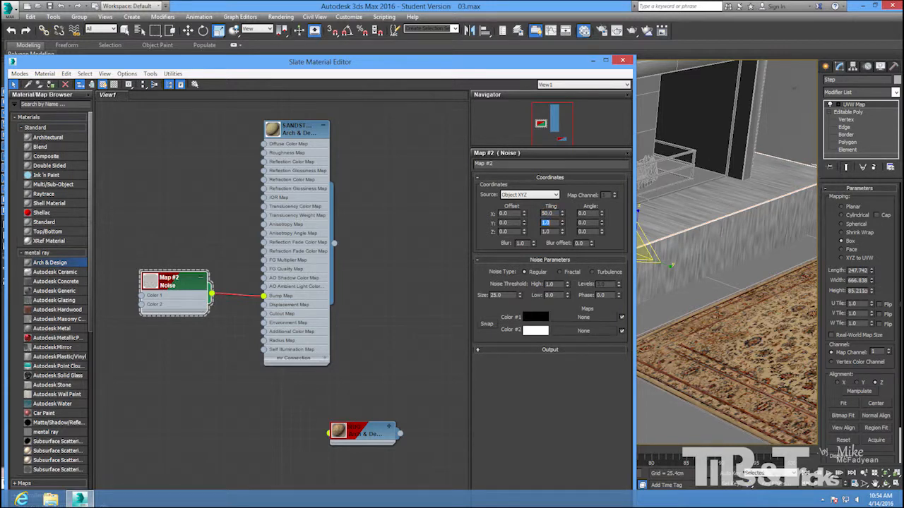
type("50")
key("Tab")
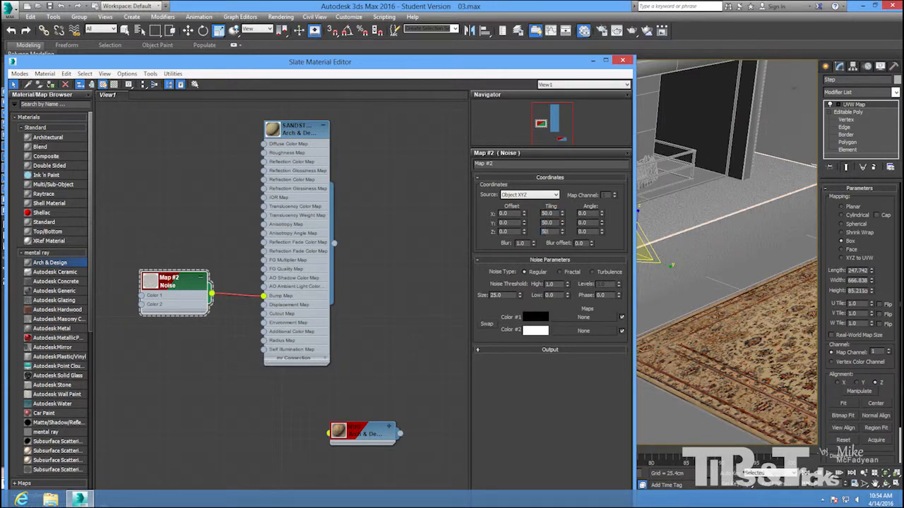
key("Tab")
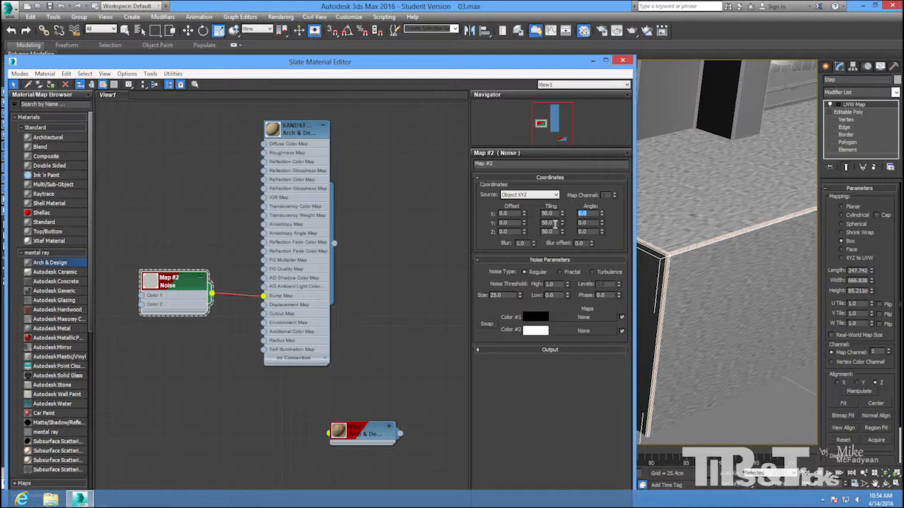
- Set the Noise map's X, Y and Z tiling to 100
left_click_drag(562, 213, 569, 136)
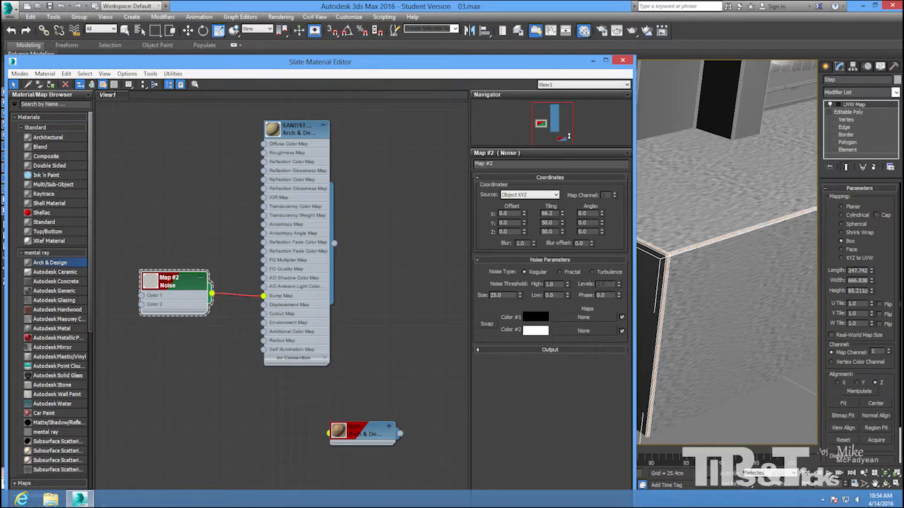
double_click(550, 212)
key("Tab")
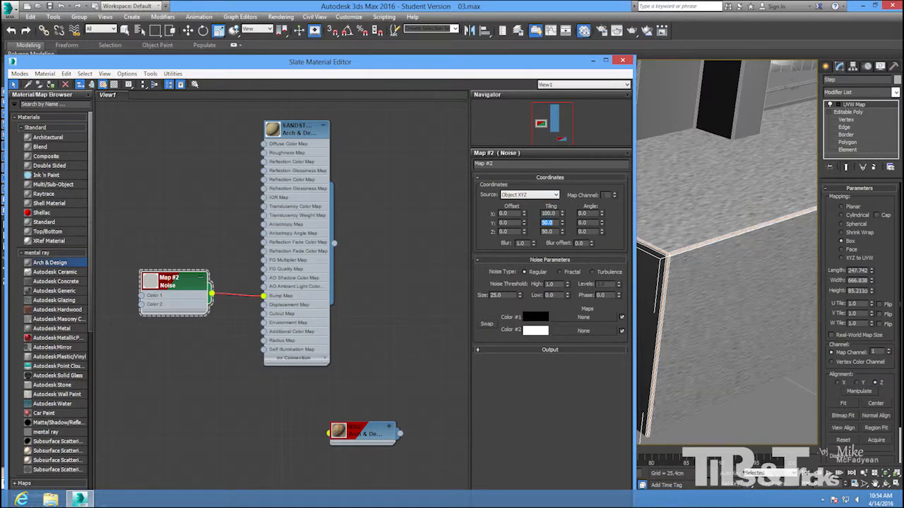
key("Tab")
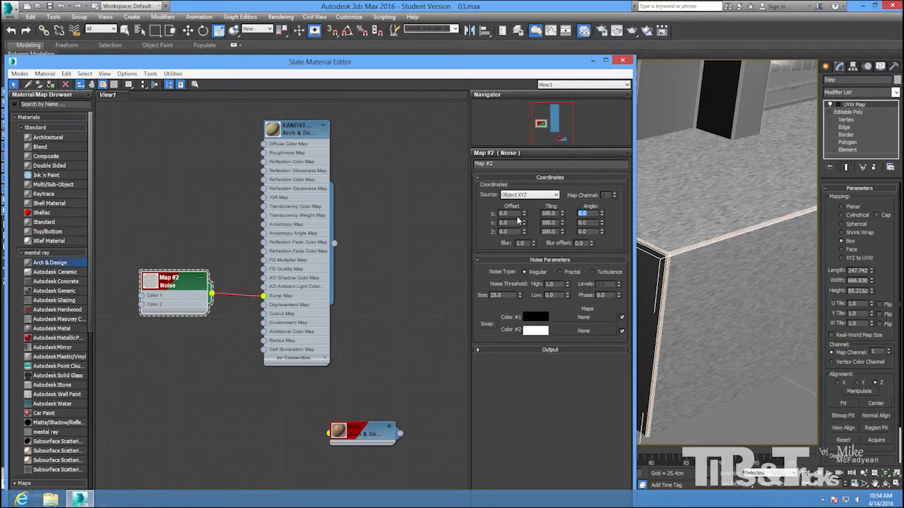
- Switch the step's viewport display from the Noise map back to the shaded SANDSTONE material
double_click(295, 128)
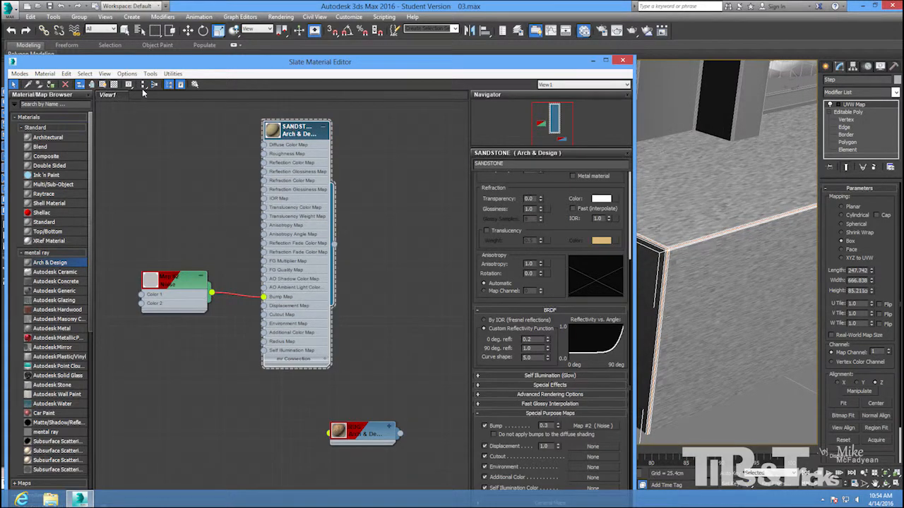
left_click(103, 84)
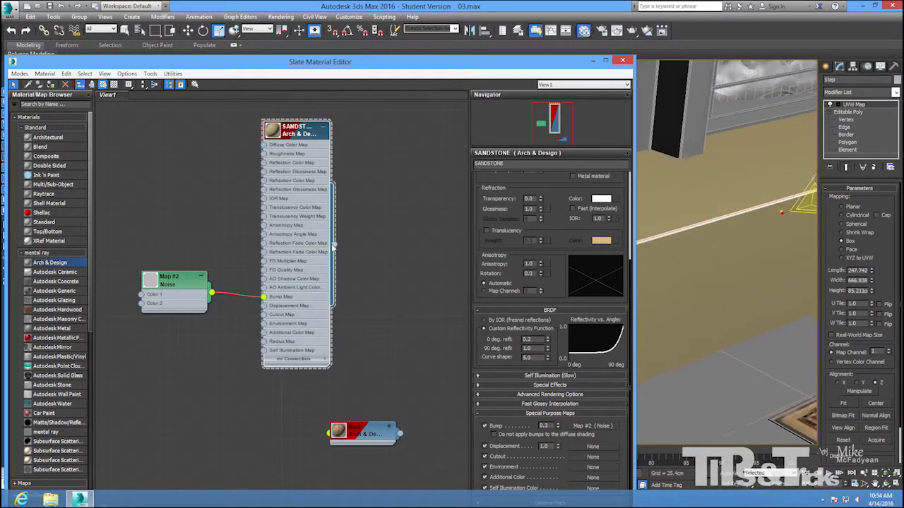
- Hide the SANDSTONE material's child tree, then collapse its node and place it directly above the RUG node
right_click(298, 132)
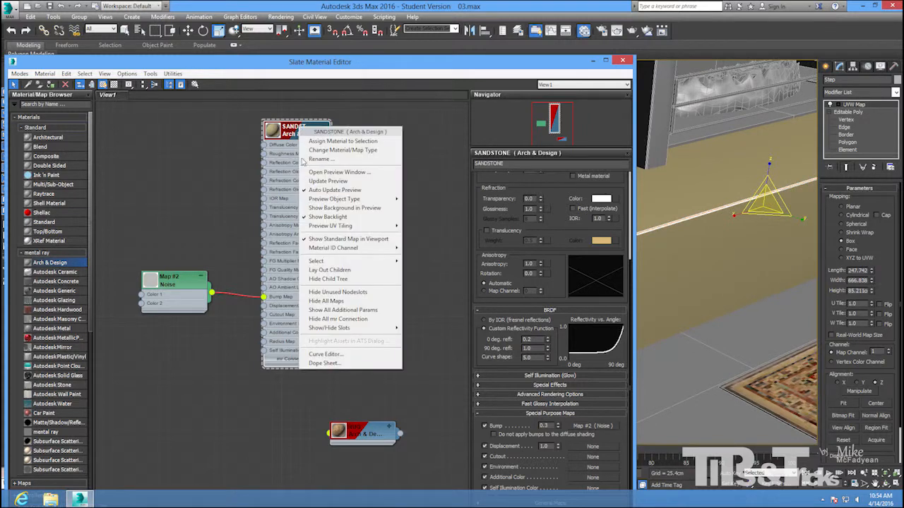
left_click(307, 277)
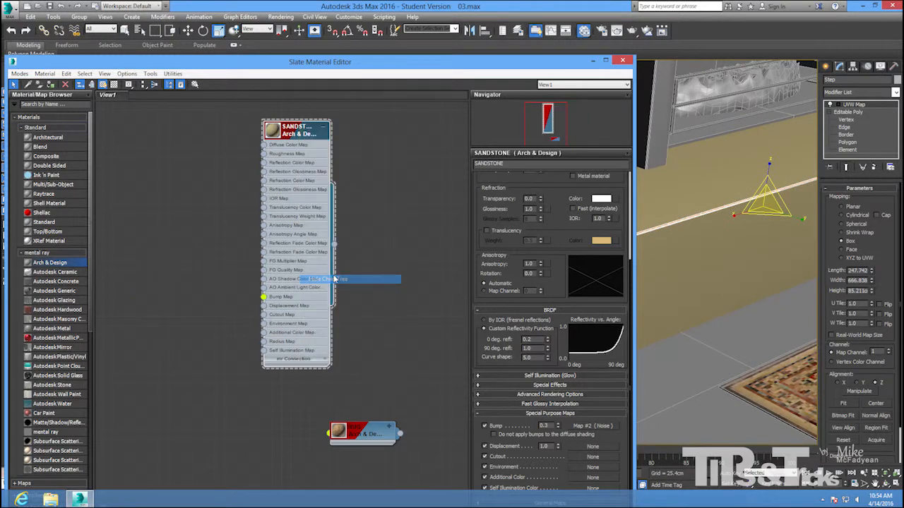
left_click(322, 131)
left_click_drag(297, 134, 361, 400)
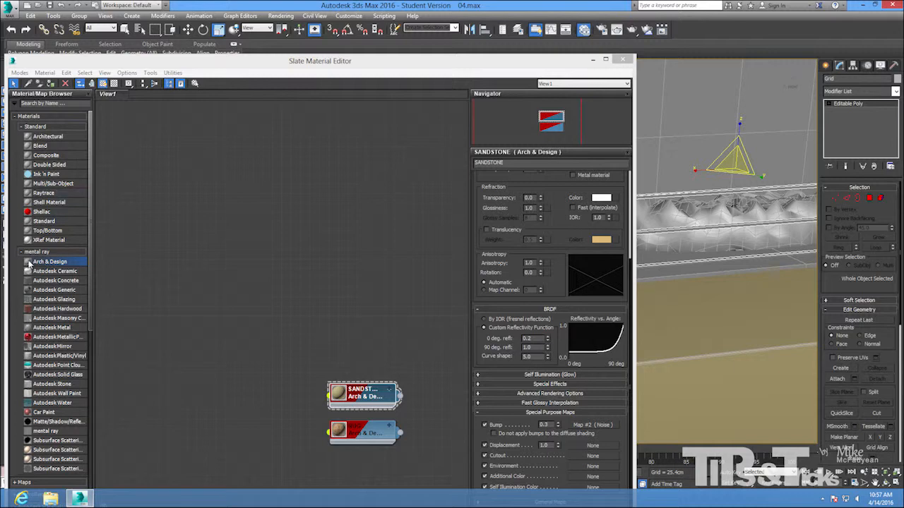
- Create an Arch & Design material named MATT BLACK and apply the Matte Finish template to it
left_click_drag(29, 264, 256, 192)
double_click(275, 197)
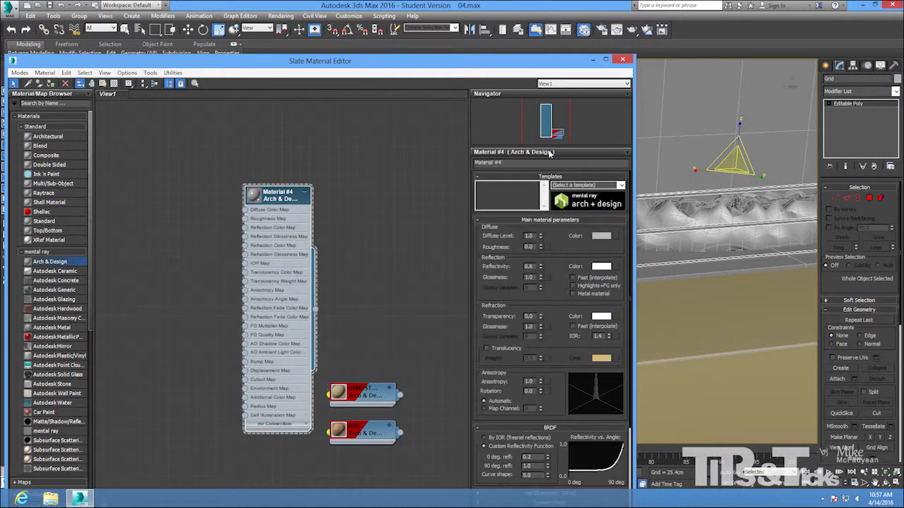
type("MAT")
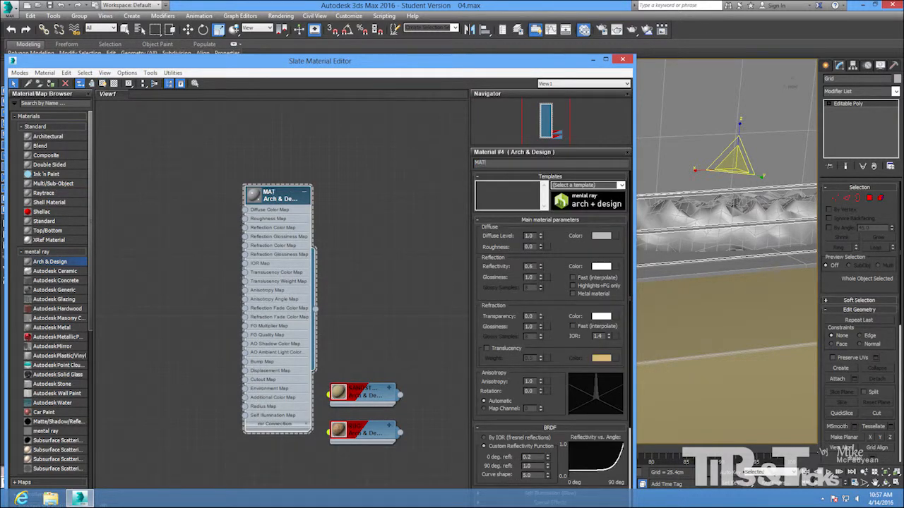
type("T BLACK")
key("Return")
left_click(621, 186)
left_click(592, 200)
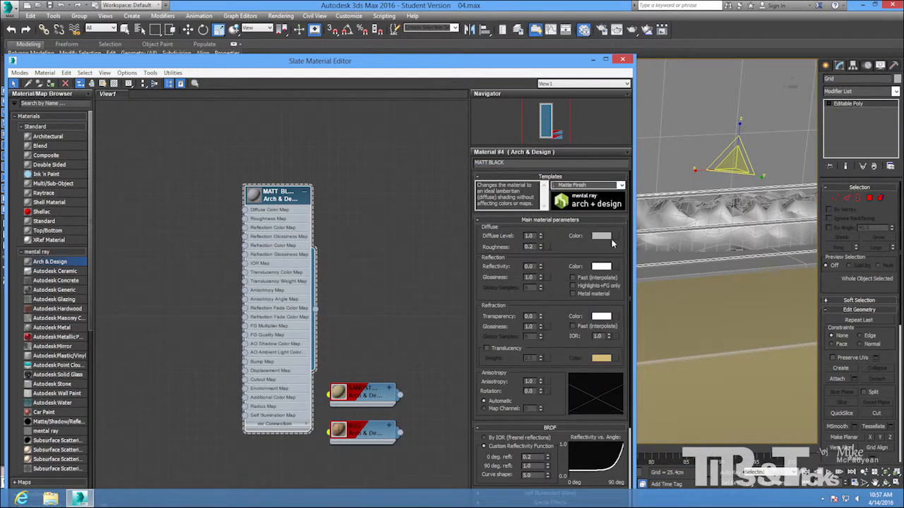
- Set the MATT BLACK material's diffuse color to black, with reflectivity 0.2 and glossiness 0.2
left_click(602, 237)
left_click_drag(279, 96, 279, 69)
left_click(353, 140)
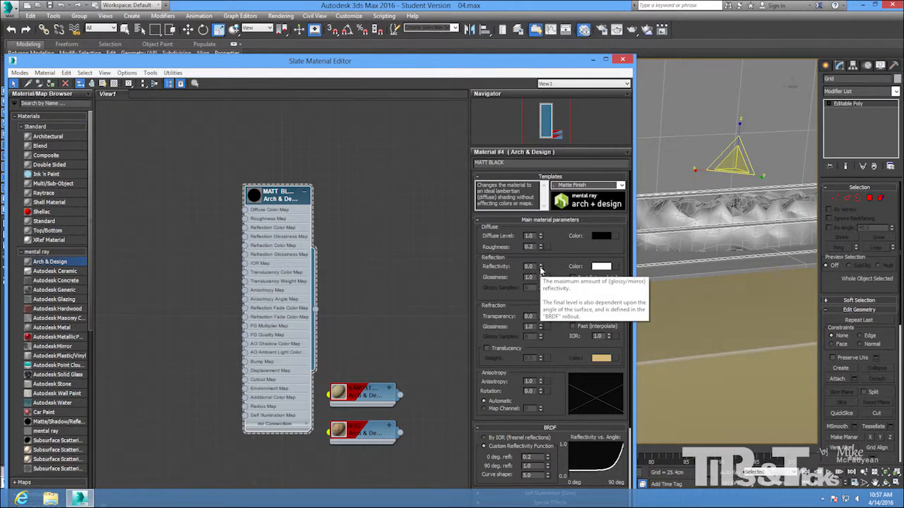
left_click_drag(541, 269, 540, 263)
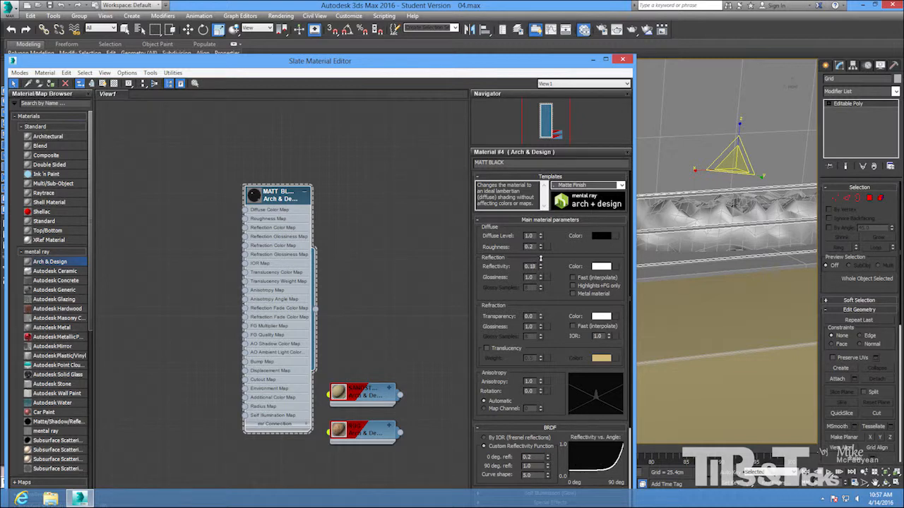
left_click_drag(541, 259, 542, 312)
- Assign MATT BLACK to the Grid object, show it in the viewport, and stack its collapsed node above the SANDSTONE node
left_click(103, 83)
left_click(305, 192)
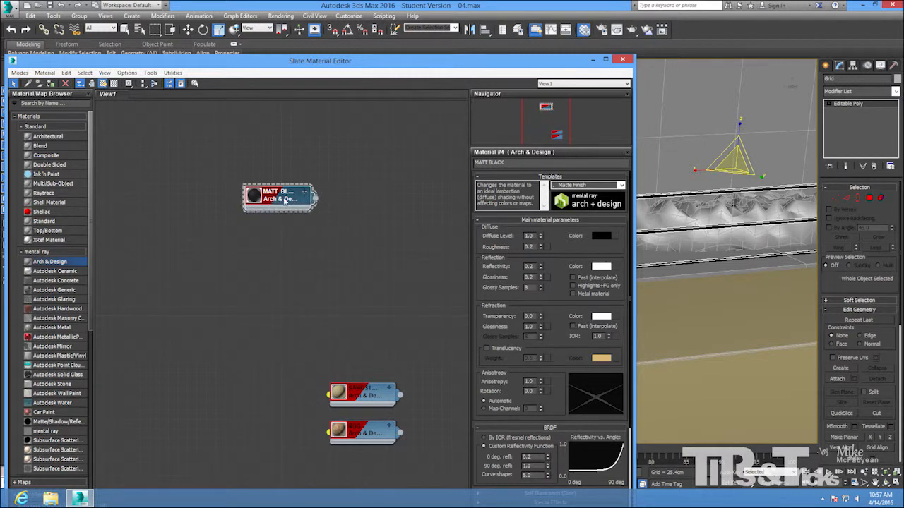
left_click_drag(284, 201, 369, 361)
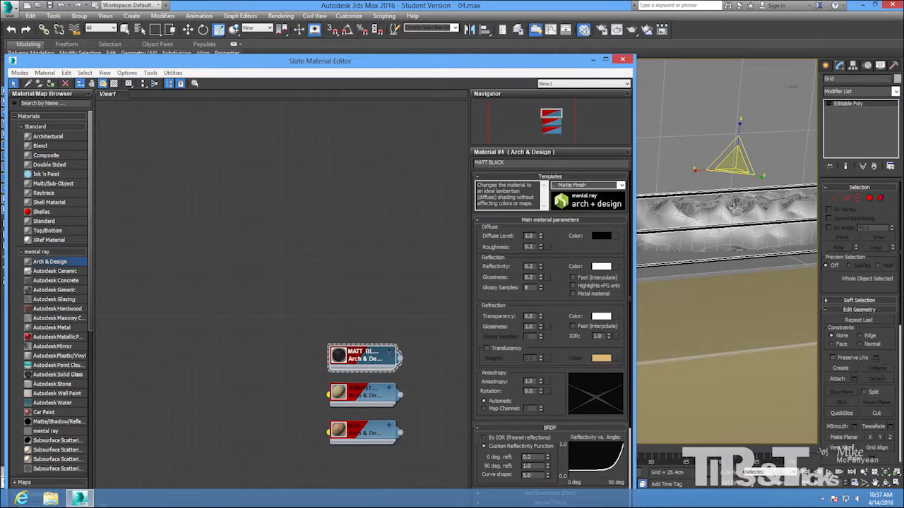
- Select the Coals object inside the fire grate and create an Arch & Design material named COALS
scroll(766, 206, "down", 8)
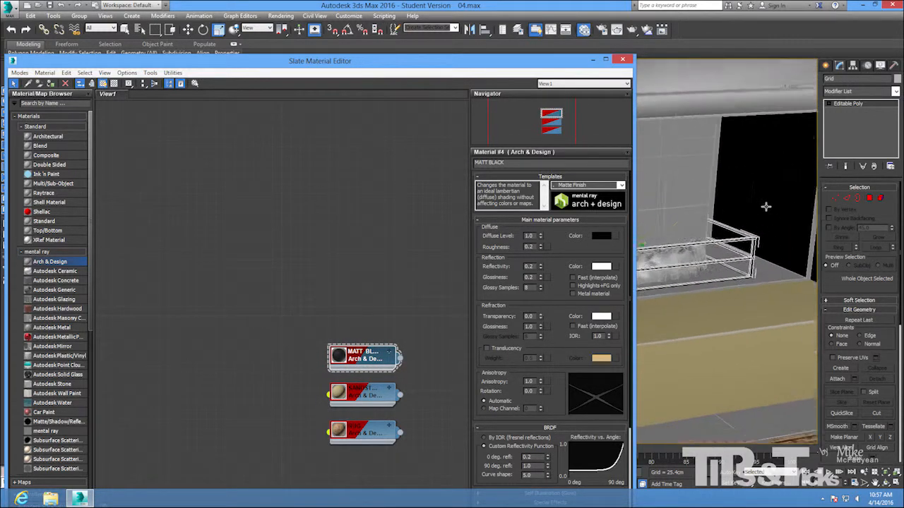
middle_click_drag(767, 206, 743, 257, "alt")
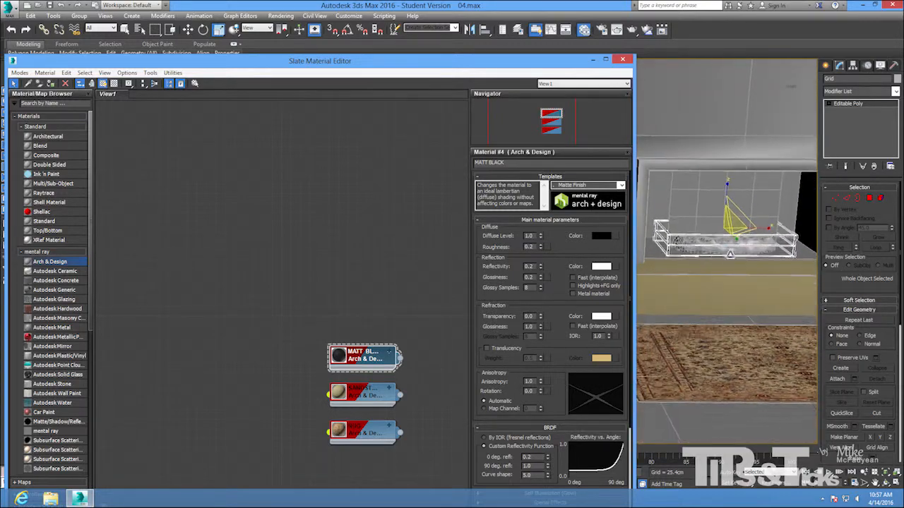
scroll(743, 257, "up", 5)
left_click(720, 240)
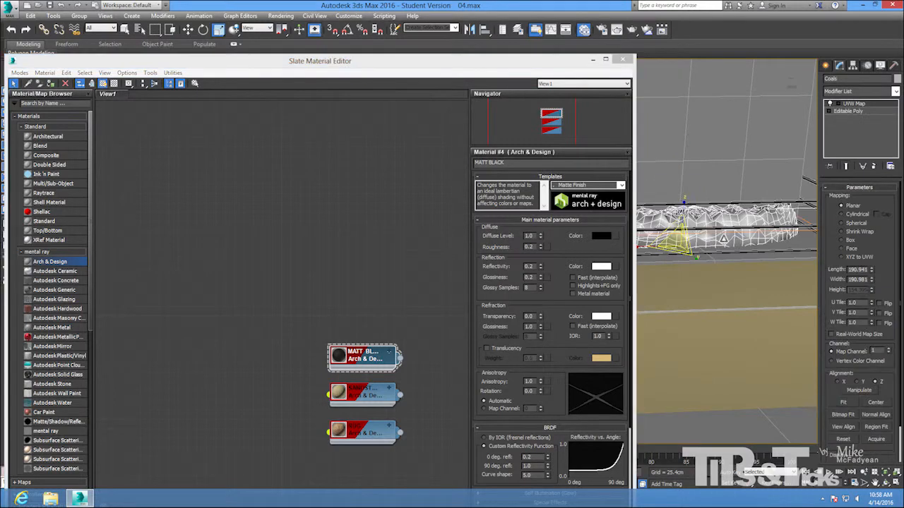
middle_click_drag(720, 243, 713, 241, "alt")
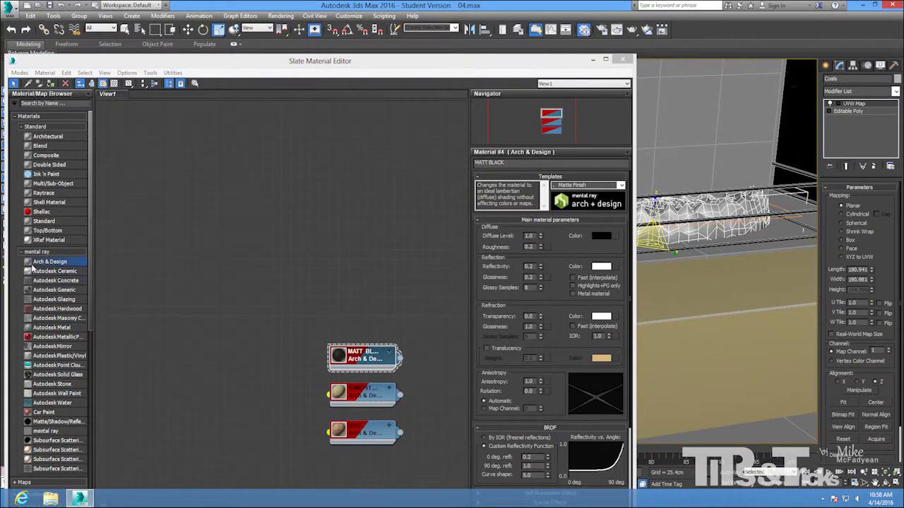
double_click(48, 262)
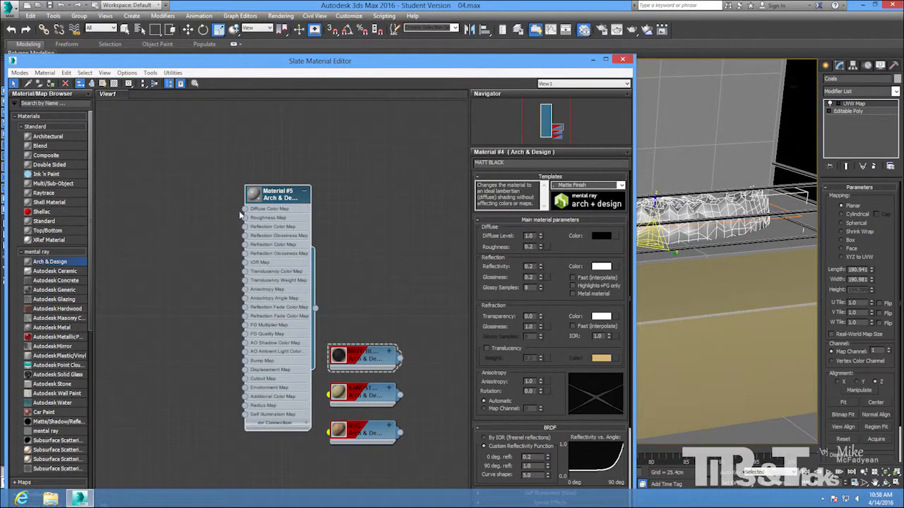
double_click(277, 199)
left_click_drag(503, 163, 448, 164)
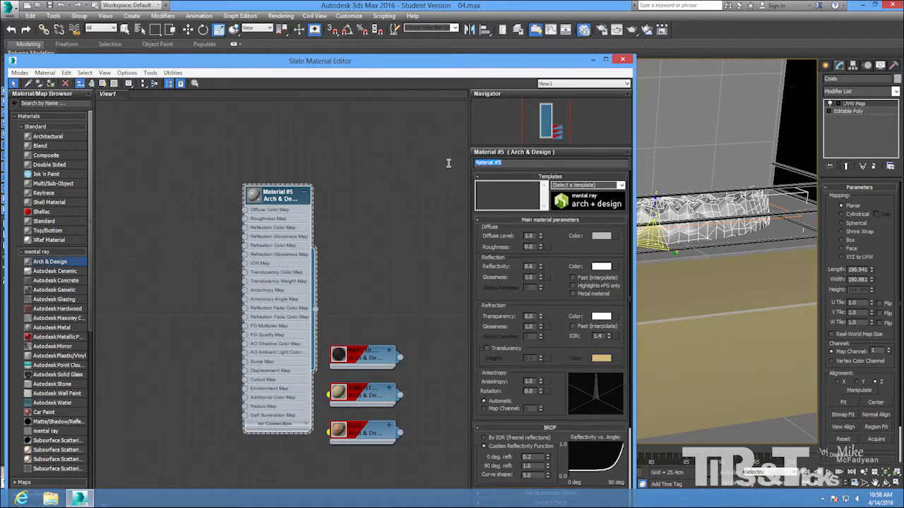
type("COALS")
key("Return")
middle_click_drag(644, 251, 648, 206, "alt")
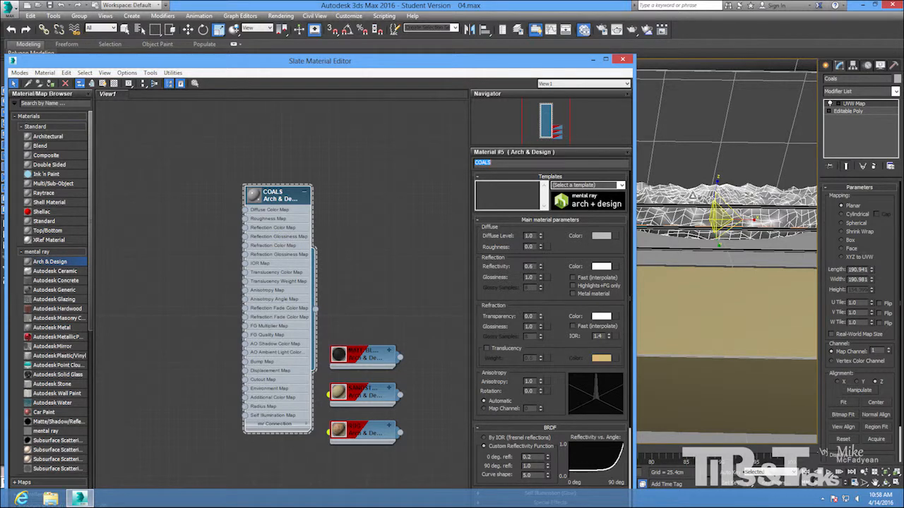
middle_click_drag(674, 207, 591, 219, "alt")
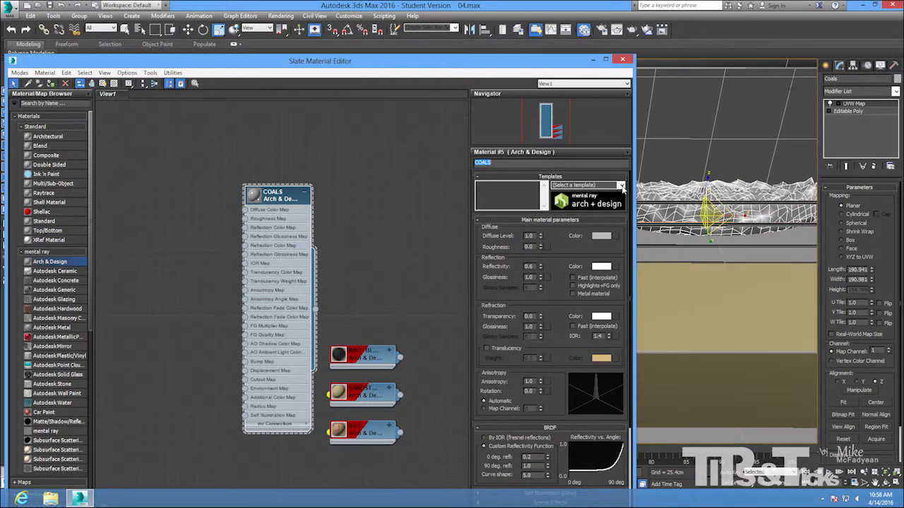
- Apply the Matte Finish template to the COALS material and add a Gradient Ramp map to its diffuse color
left_click(622, 187)
left_click(583, 196)
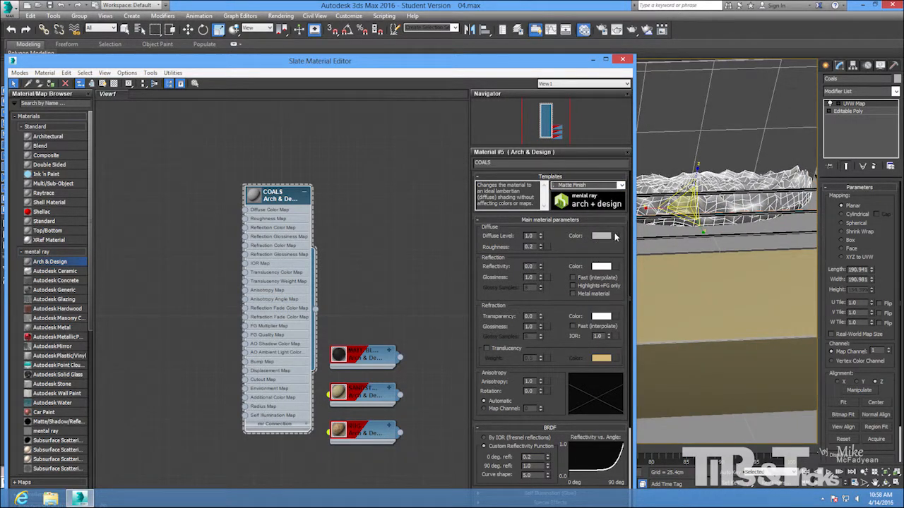
left_click(615, 236)
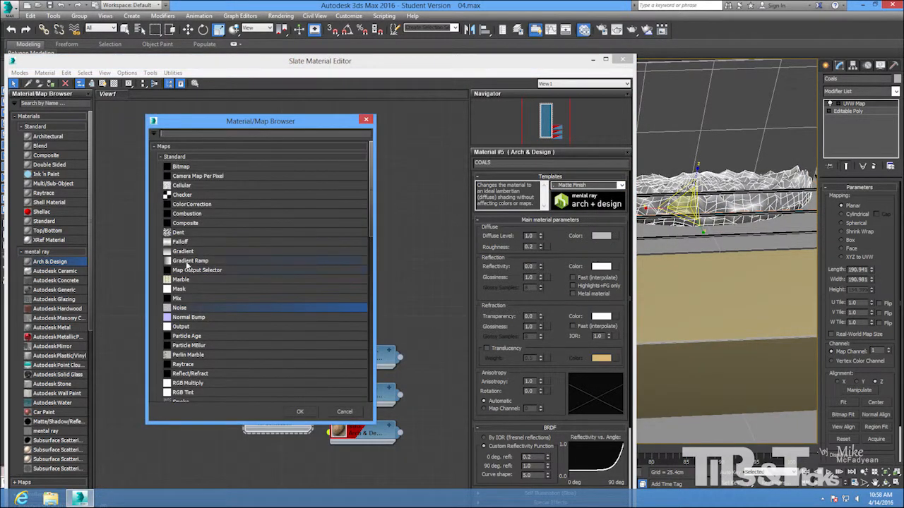
double_click(186, 260)
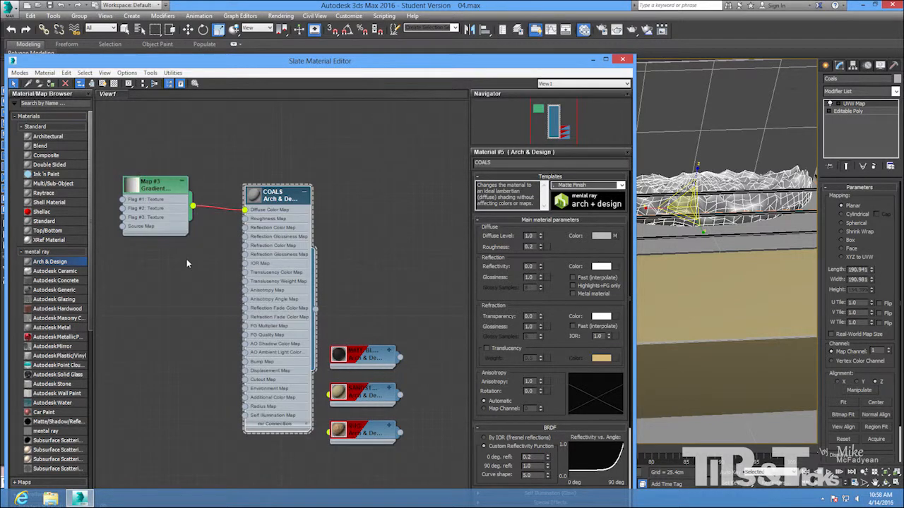
- Assign COALS to the selected Coals object and show the shaded material in the viewport
left_click(51, 85)
left_click(102, 84)
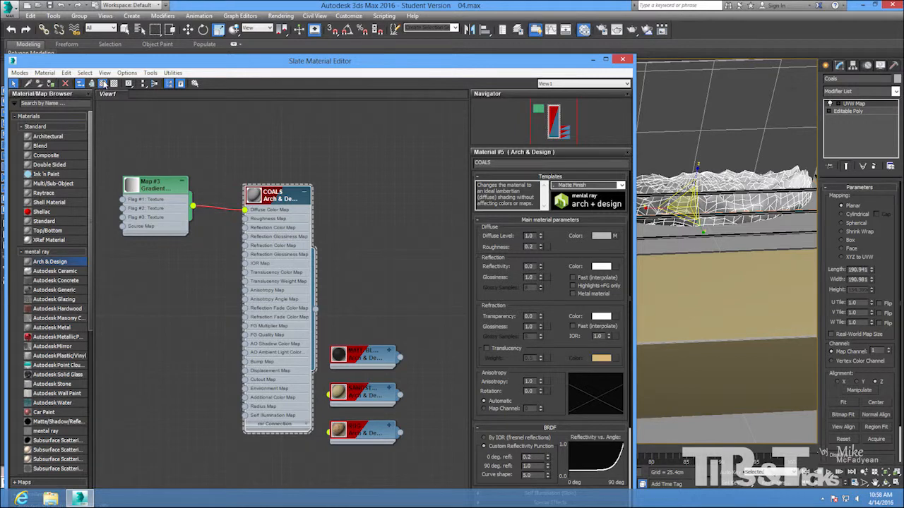
middle_click_drag(680, 233, 705, 251, "alt")
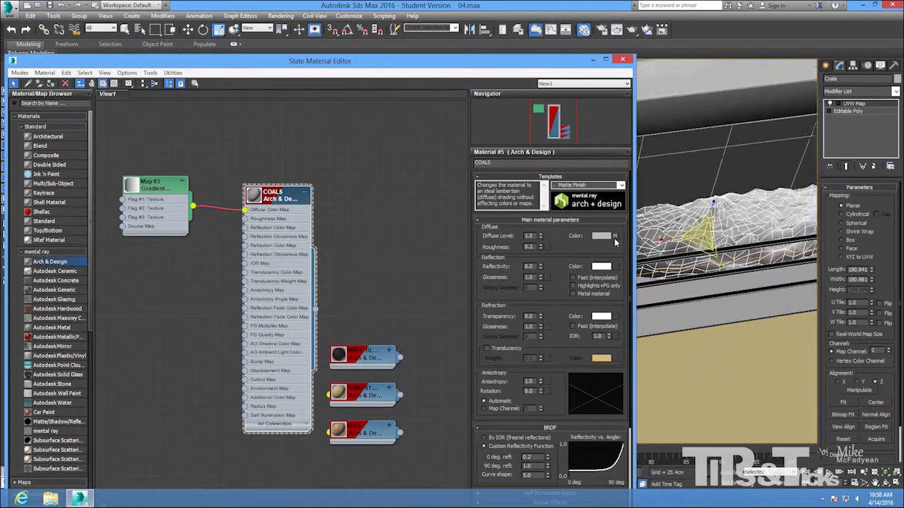
middle_click_drag(620, 249, 646, 287, "alt")
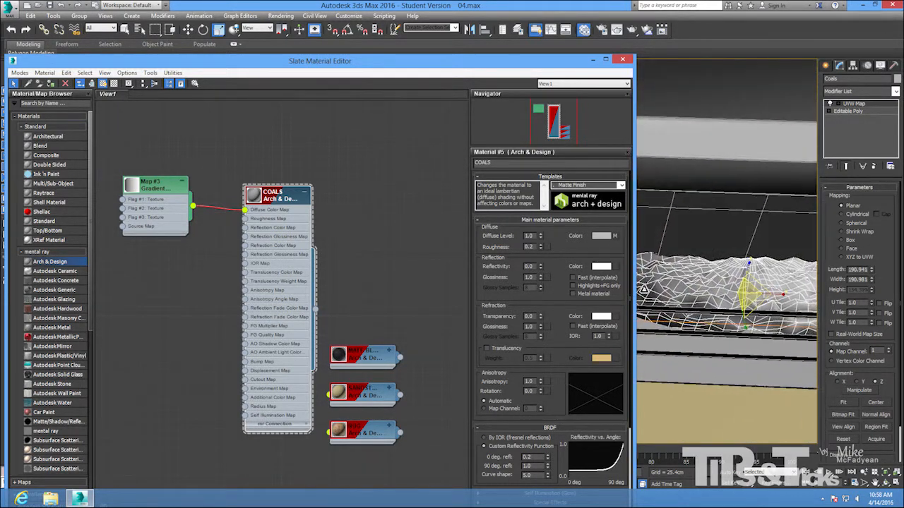
middle_click_drag(721, 291, 761, 299, "alt")
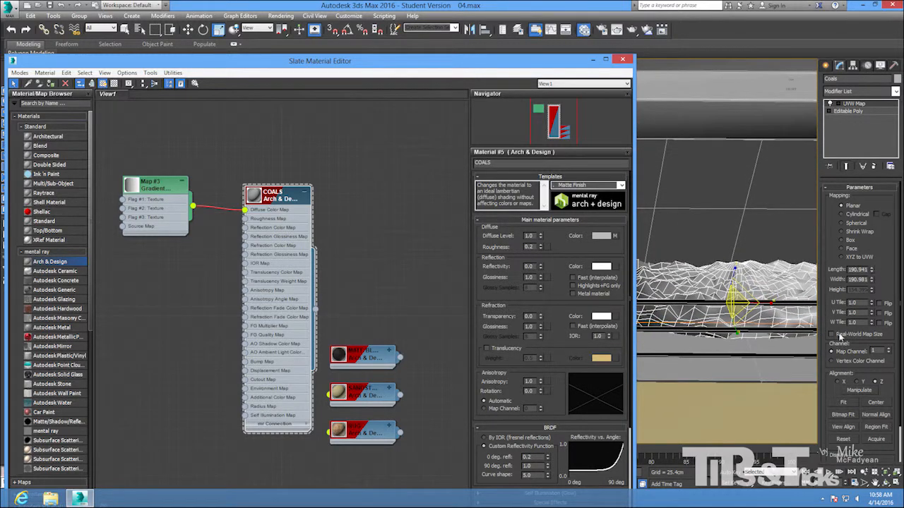
- Set the Gradient Ramp's gradient type to Radial and move its middle flag to about position 46
double_click(152, 188)
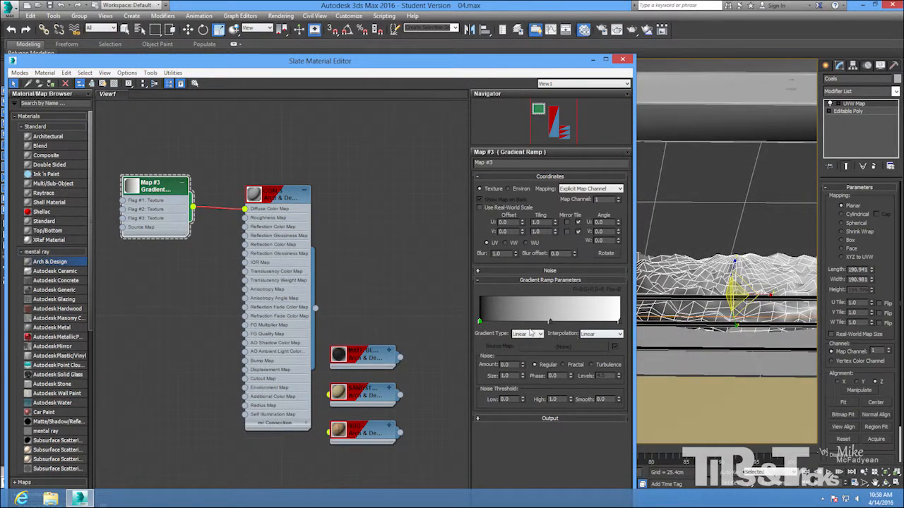
left_click(527, 333)
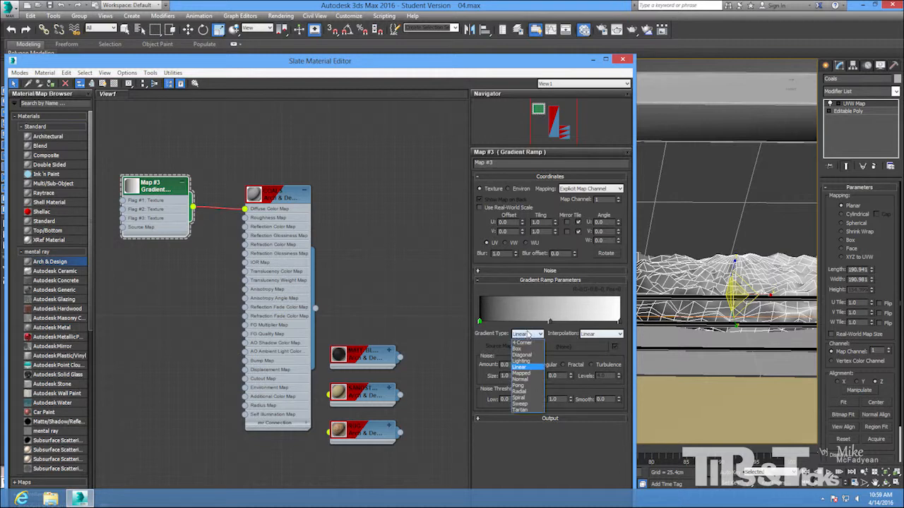
left_click(536, 392)
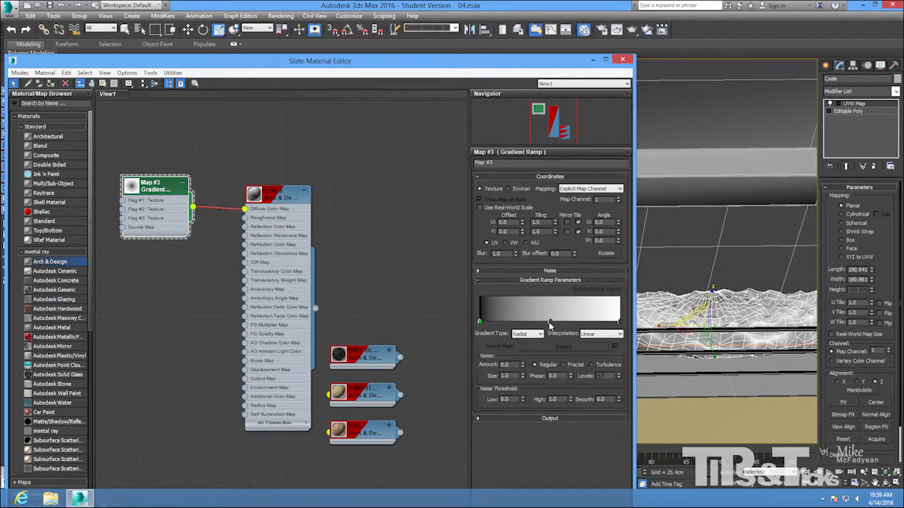
mouse_move(549, 322)
left_mouse_down()
mouse_move(611, 322)
mouse_move(509, 325)
mouse_move(619, 324)
mouse_move(545, 329)
left_mouse_up()
- Change the Gradient Ramp's end flag at position 100 to black
double_click(619, 324)
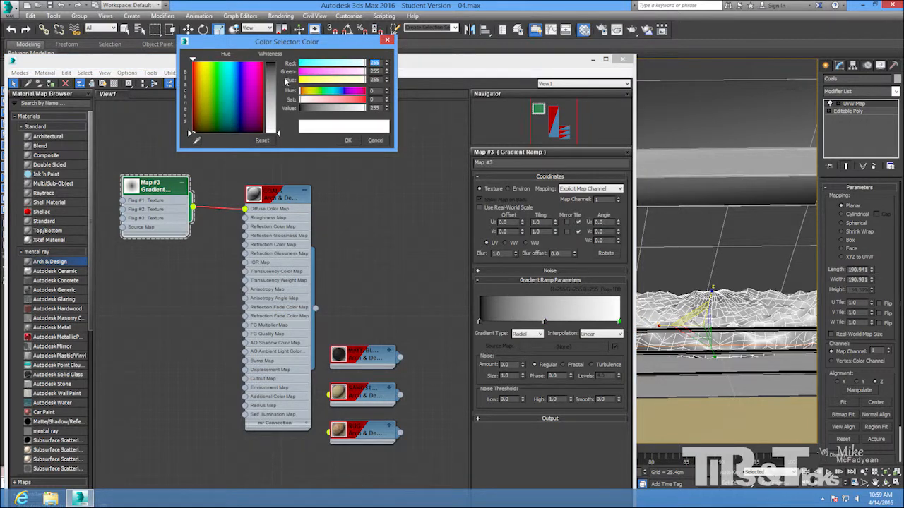
left_click_drag(274, 82, 268, 54)
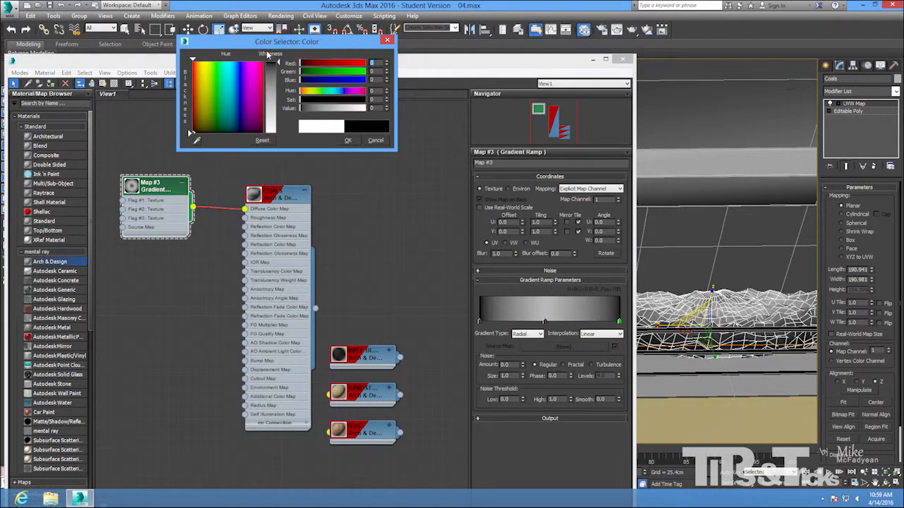
left_click(348, 140)
- Color the Gradient Ramp's start flag pale yellow, about RGB 212, 182, 92
double_click(479, 321)
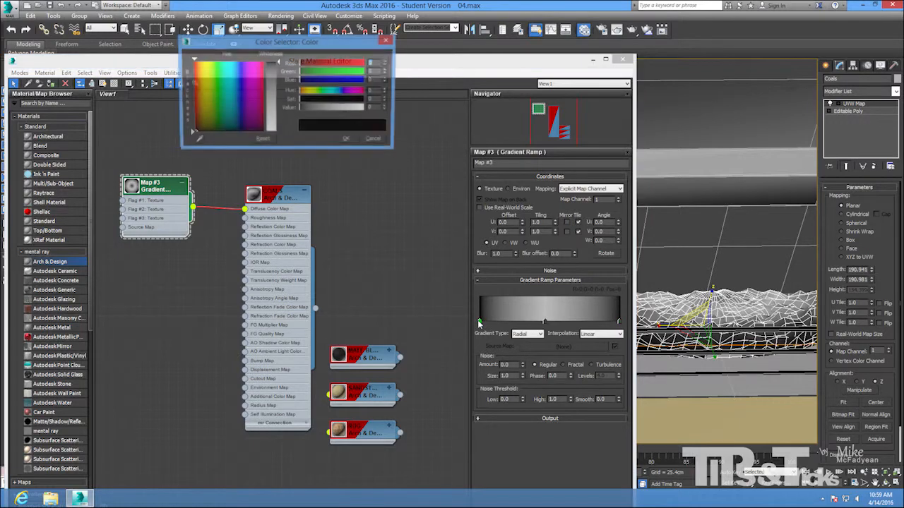
left_click(201, 81)
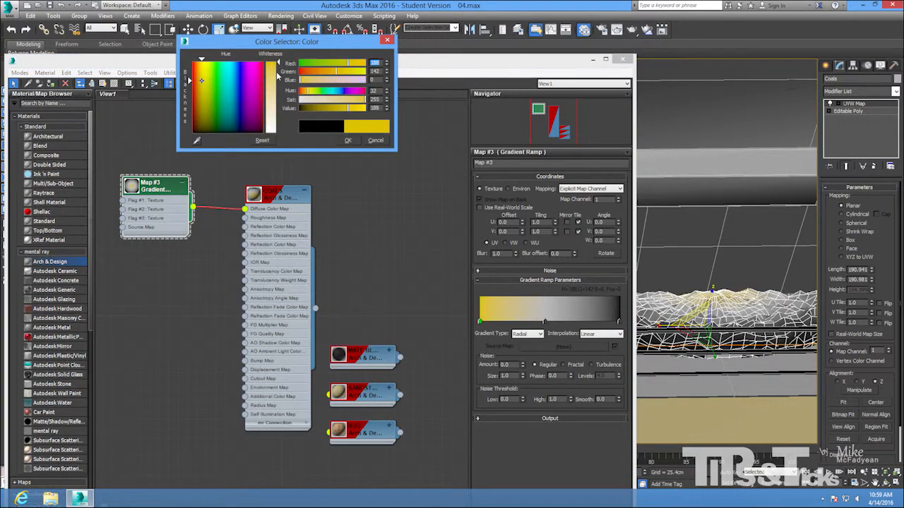
left_click_drag(274, 74, 266, 88)
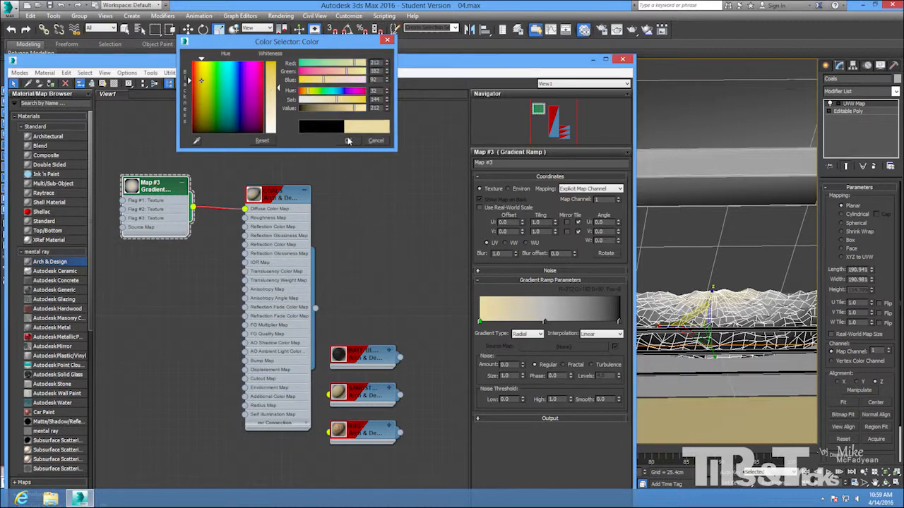
left_click(347, 140)
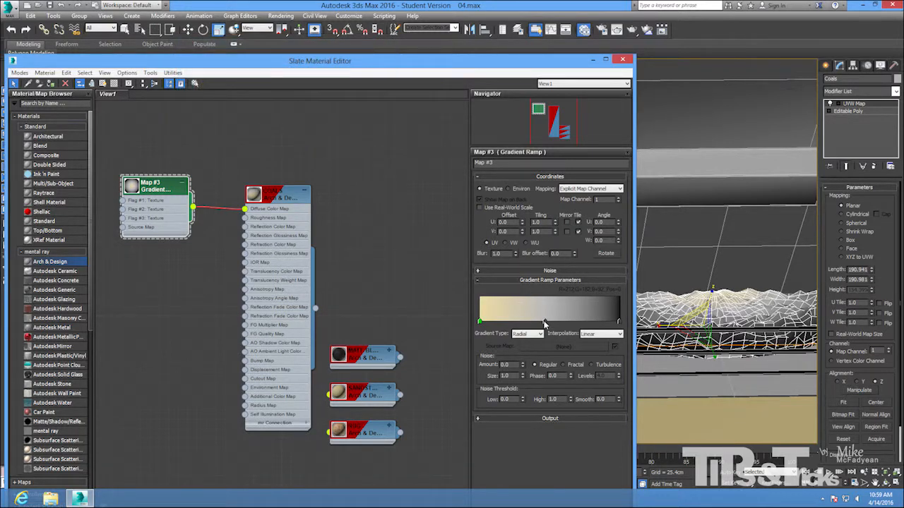
- Change the middle gradient flag to black and move it to about position 68
double_click(544, 323)
left_click_drag(273, 75, 274, 47)
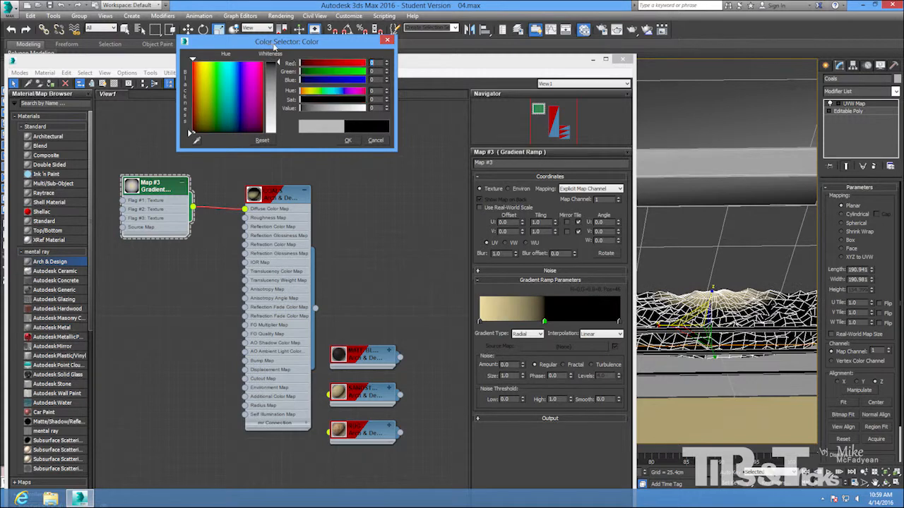
left_click(348, 141)
left_click_drag(545, 323, 575, 323)
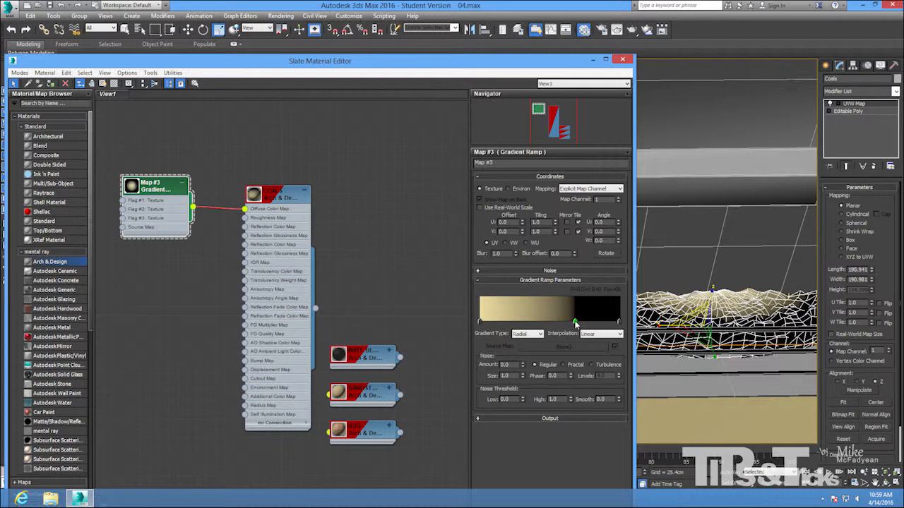
- Add a gradient flag at about position 19 and color it orange, about RGB 205, 68, 0
left_click(505, 317)
double_click(506, 322)
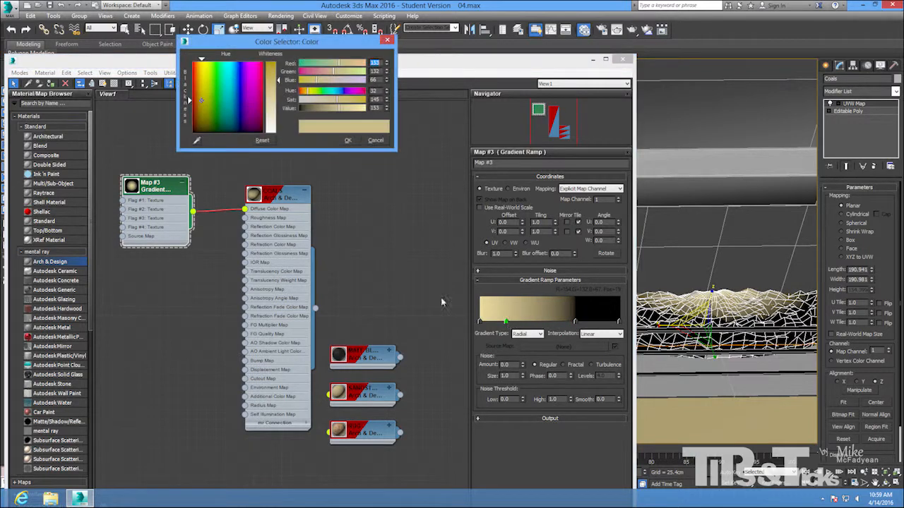
left_click_drag(200, 80, 275, 62)
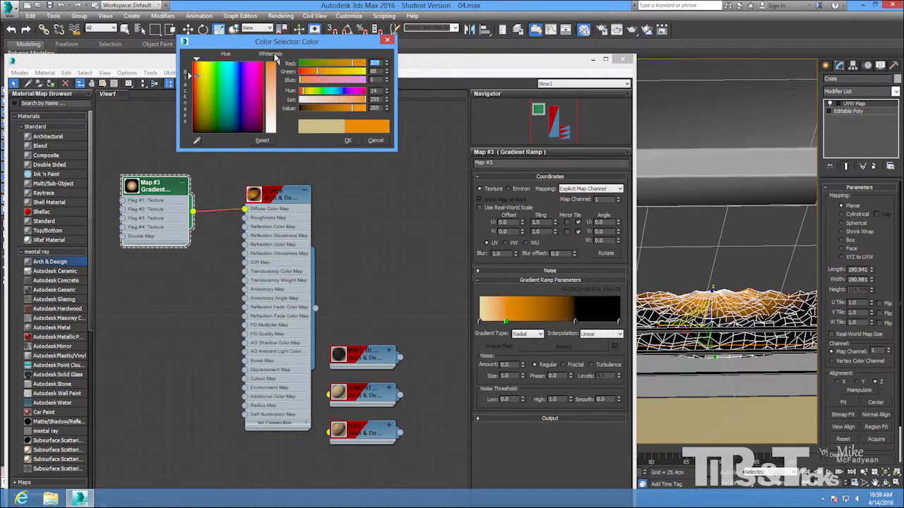
left_click(348, 140)
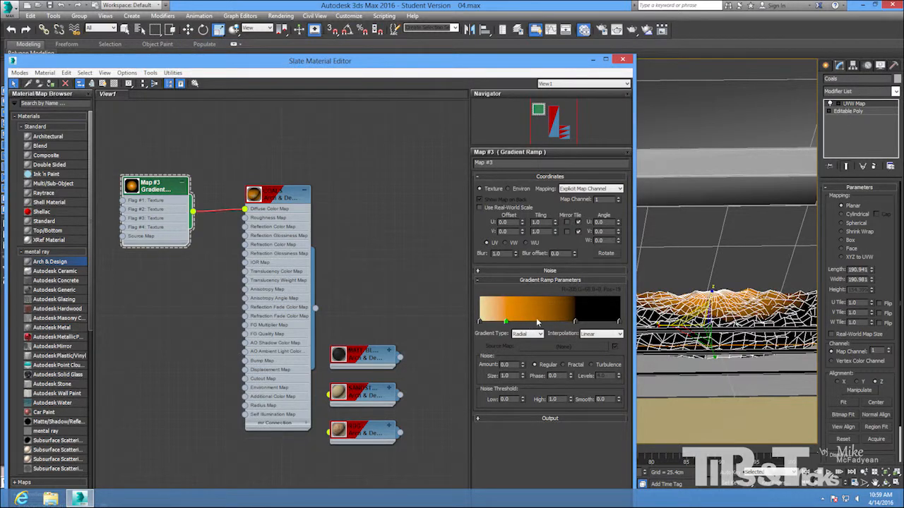
- Add a gradient flag at about position 45 and color it dark red, RGB 104, 0, 0
left_click(542, 321)
double_click(542, 322)
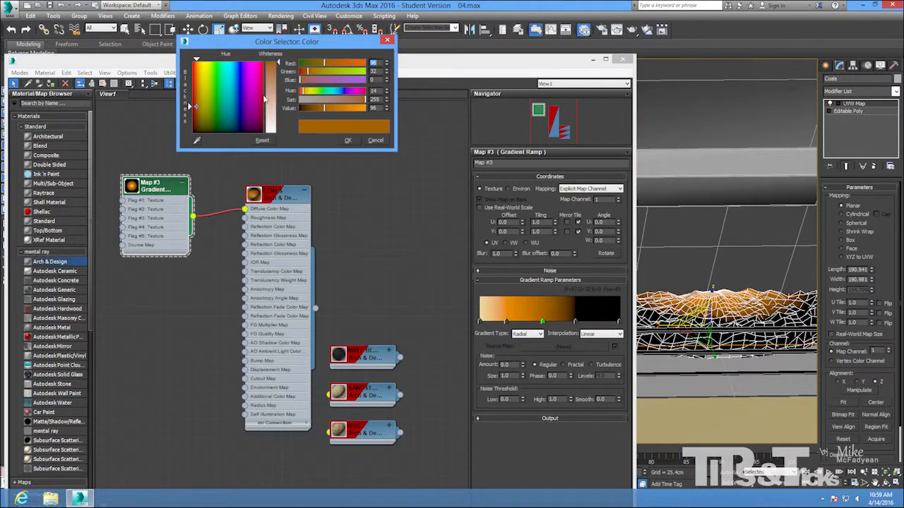
left_click_drag(200, 73, 189, 90)
left_click_drag(189, 99, 190, 104)
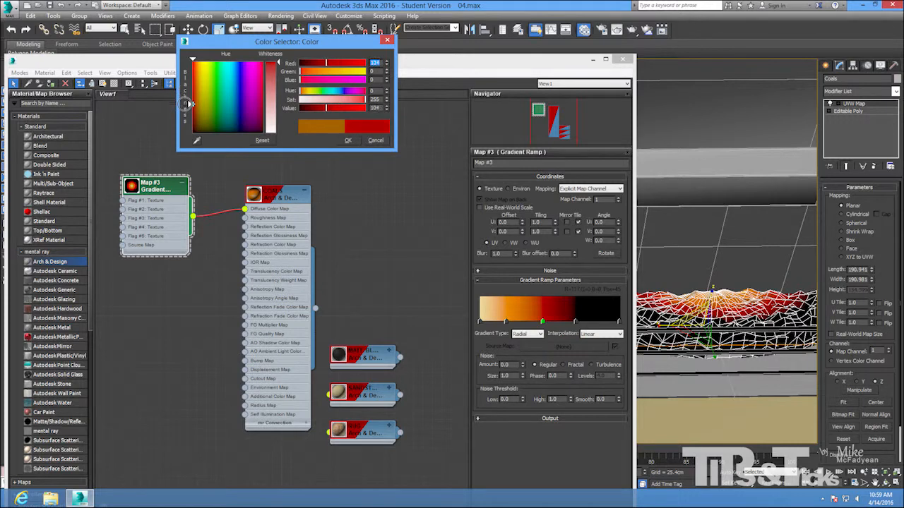
left_click(350, 140)
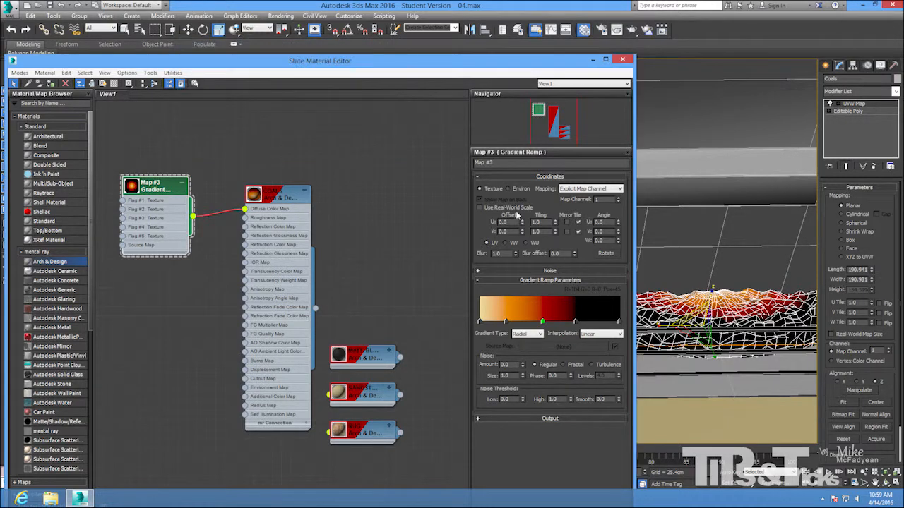
- Shift the orange, red and inner black flags toward the gradient's end, placing the black one at about position 75
left_click_drag(543, 323, 584, 323)
middle_click_drag(713, 264, 692, 282, "alt")
middle_click_drag(654, 255, 676, 253)
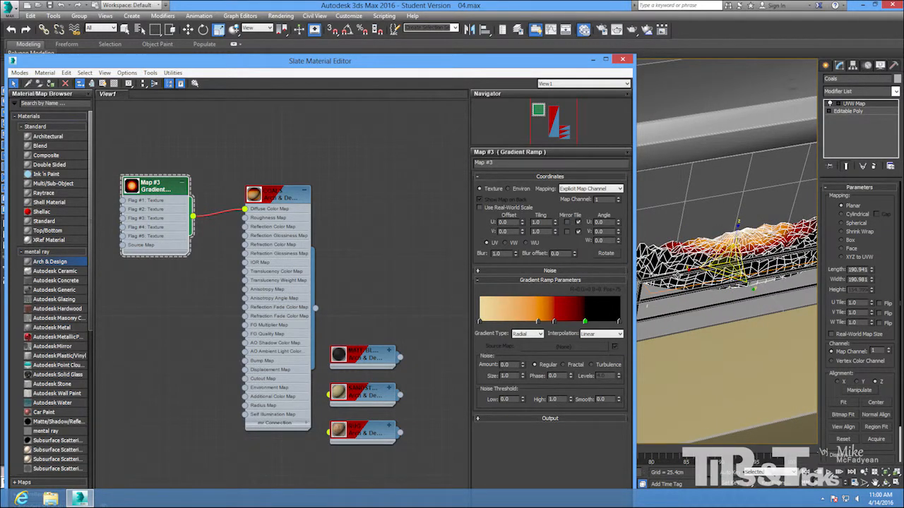
mouse_move(676, 275)
middle_mouse_down("alt")
mouse_move(664, 276)
mouse_move(677, 278)
middle_mouse_up("alt")
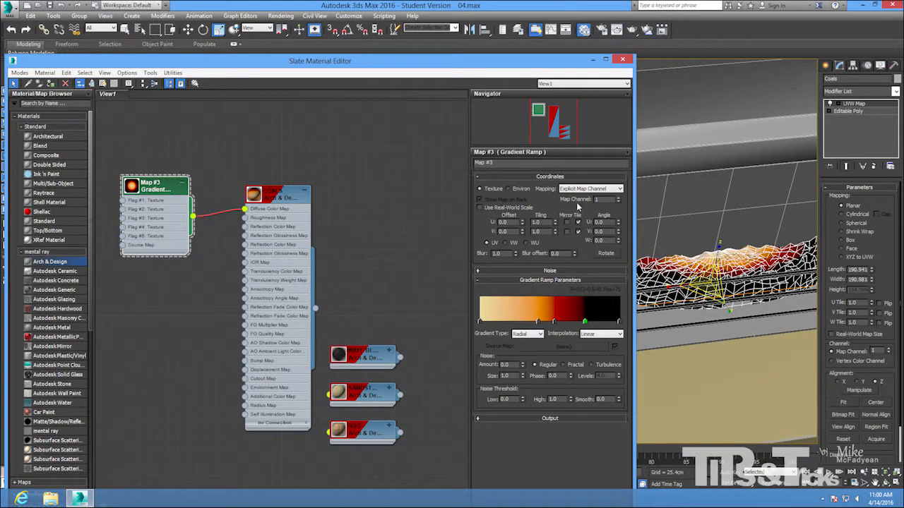
- Enable Self Illumination (Glow) on COALS and paste a copy of its diffuse Gradient Ramp into the glow's filter color
left_click(274, 197)
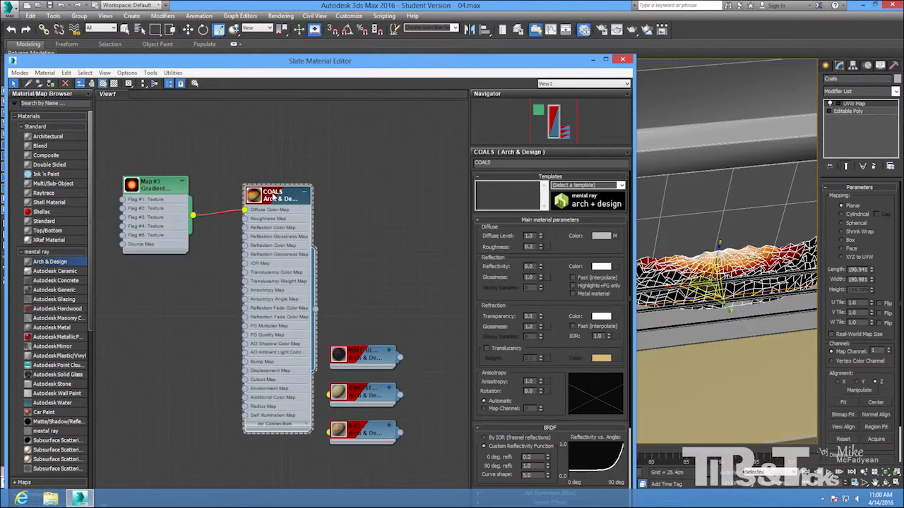
right_click(616, 237)
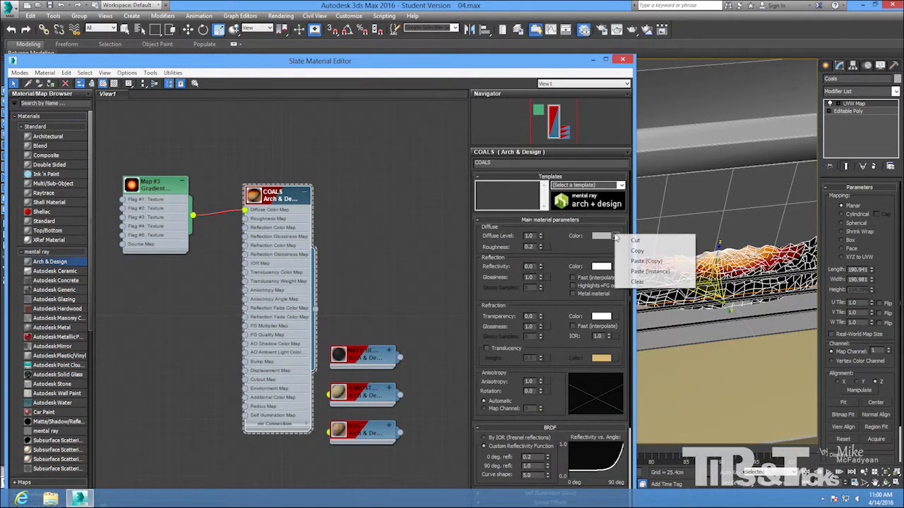
left_click(637, 250)
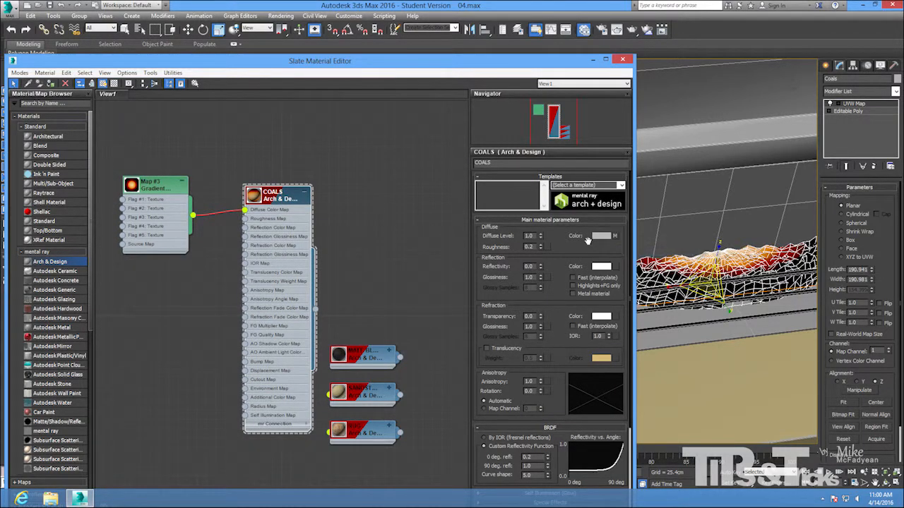
scroll(558, 338, "down", 5)
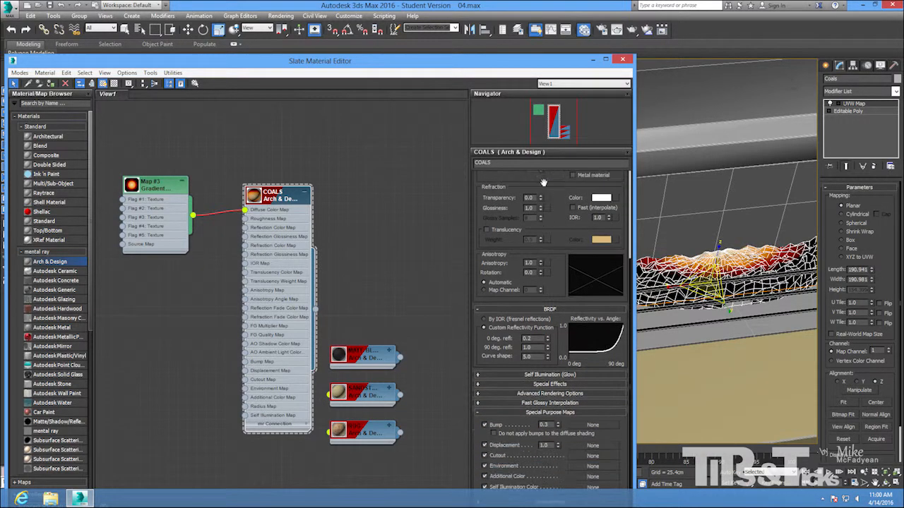
left_click(479, 375)
left_click(485, 384)
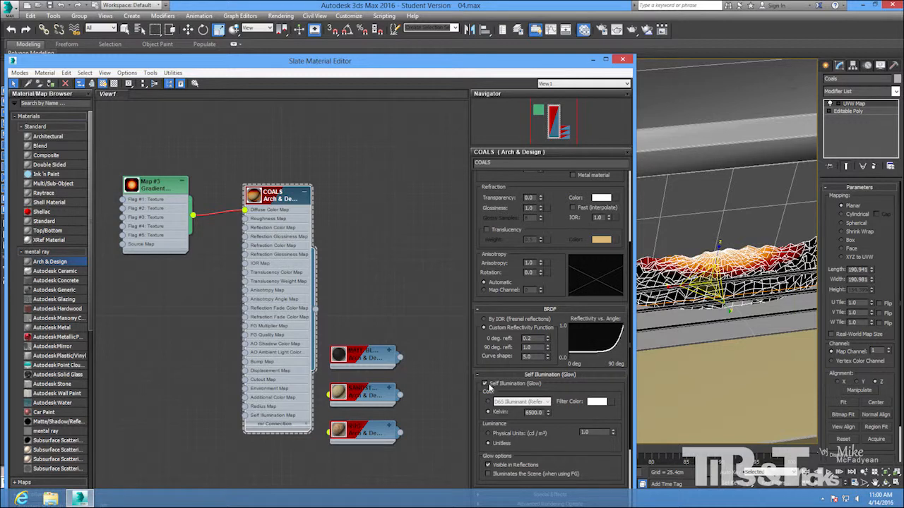
right_click(612, 402)
left_click(628, 413)
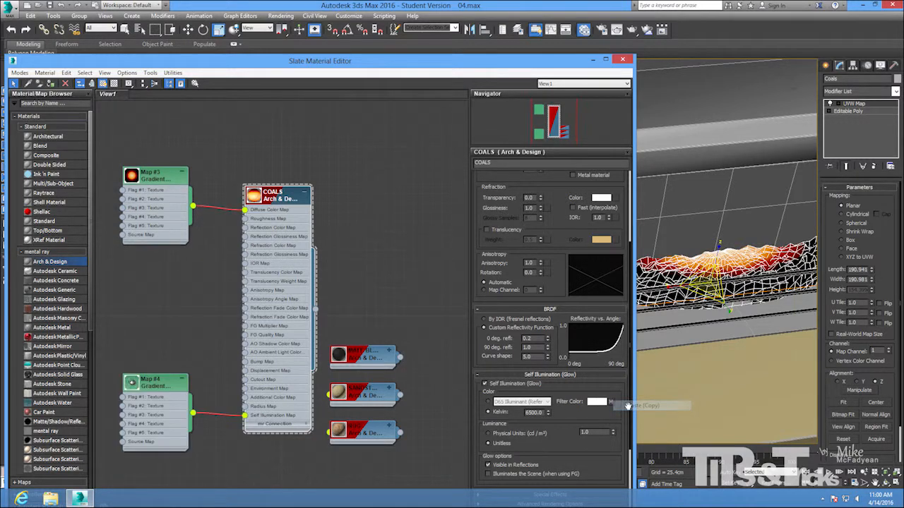
- Switch the COALS glow luminance to physical units (cd/m²)
left_click(486, 434)
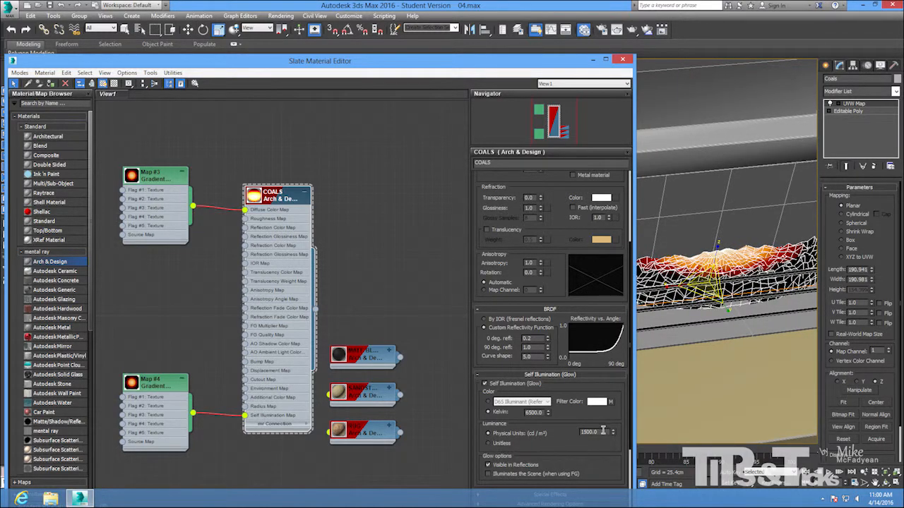
scroll(586, 439, "down", 3)
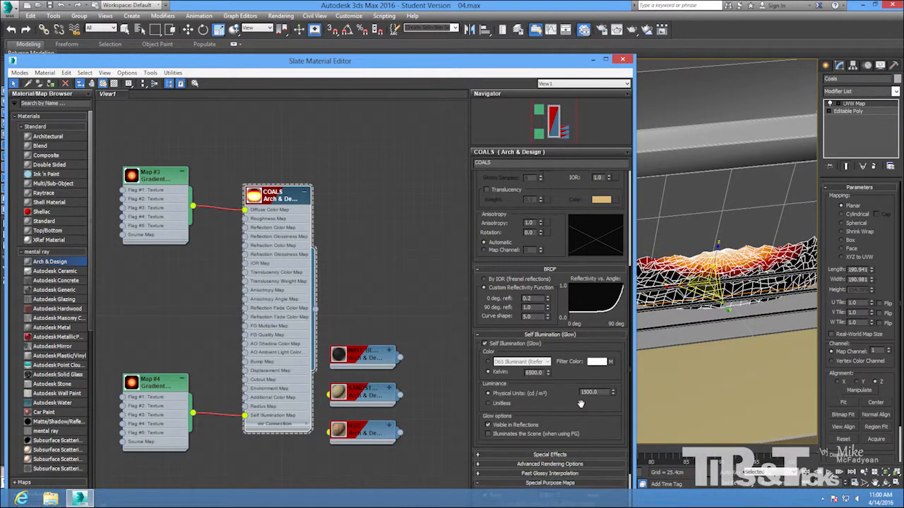
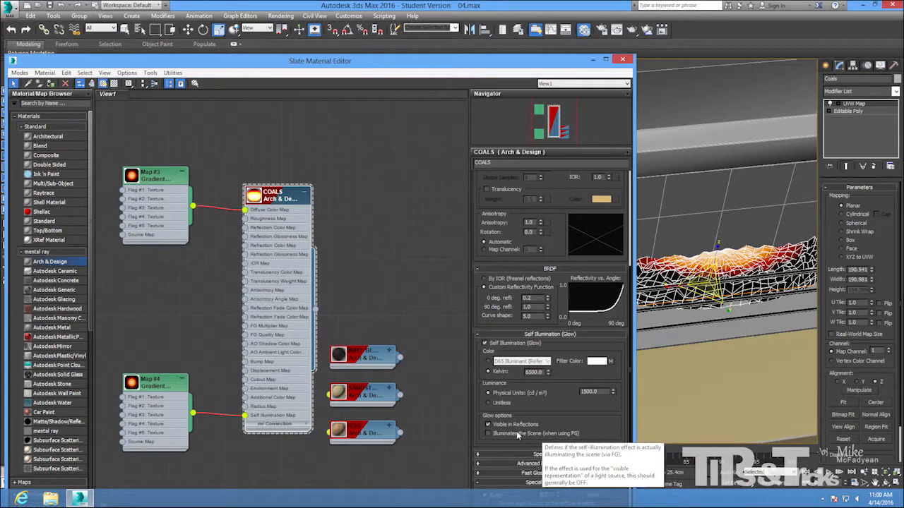
- Let the COALS glow illuminate the scene, and collapse its node with the child tree hidden, placing it above the other materials
left_click(487, 433)
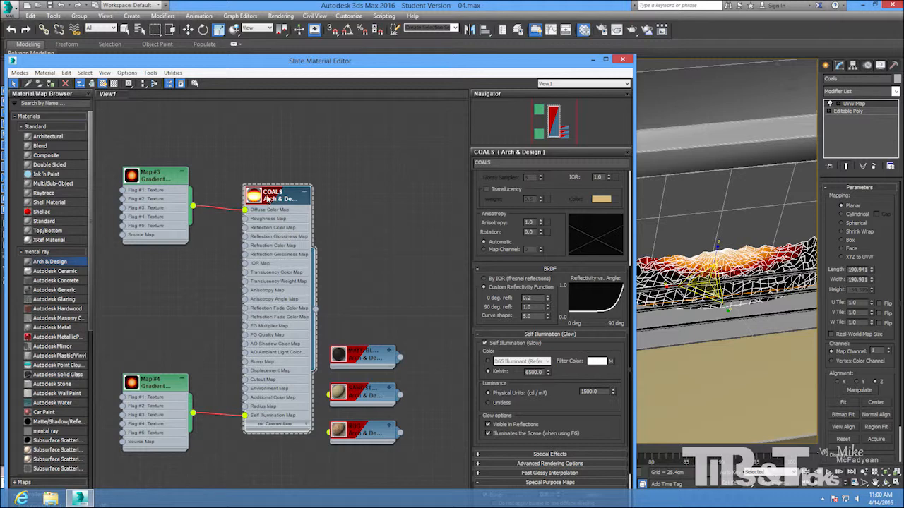
right_click(270, 199)
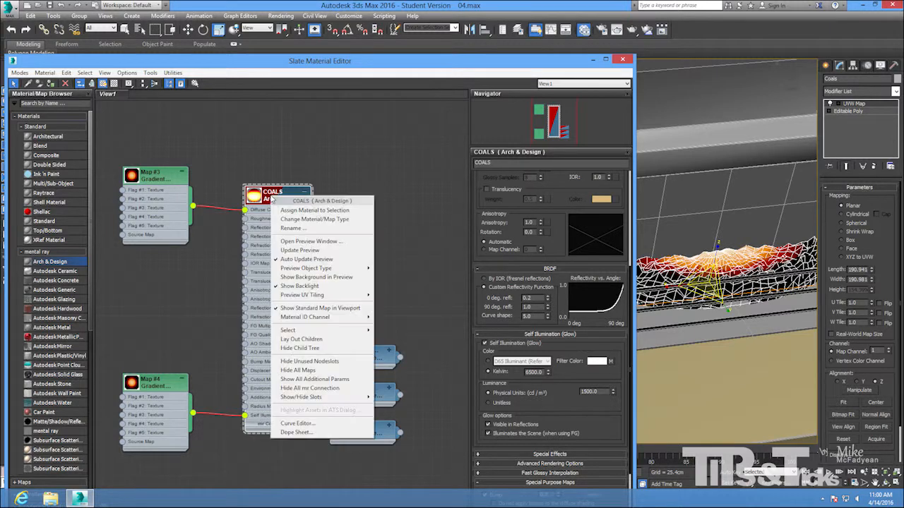
left_click(304, 348)
left_click(305, 194)
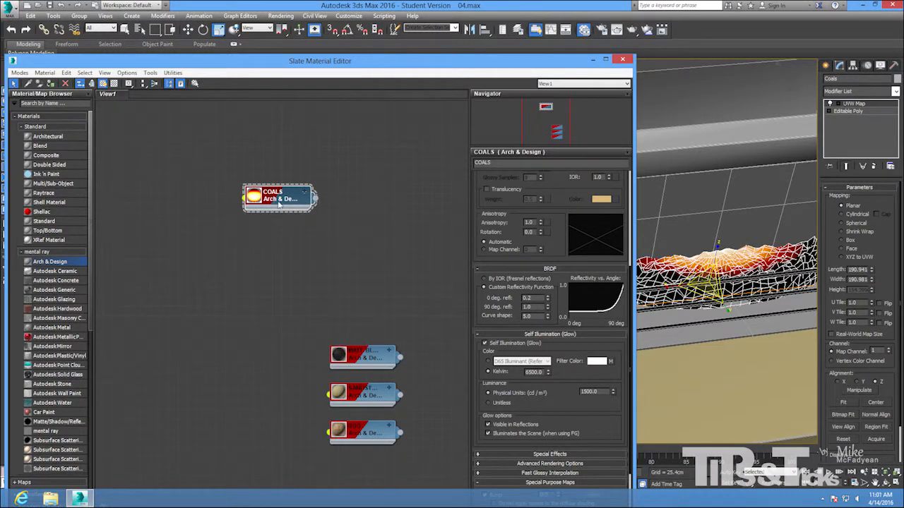
left_click_drag(280, 204, 367, 323)
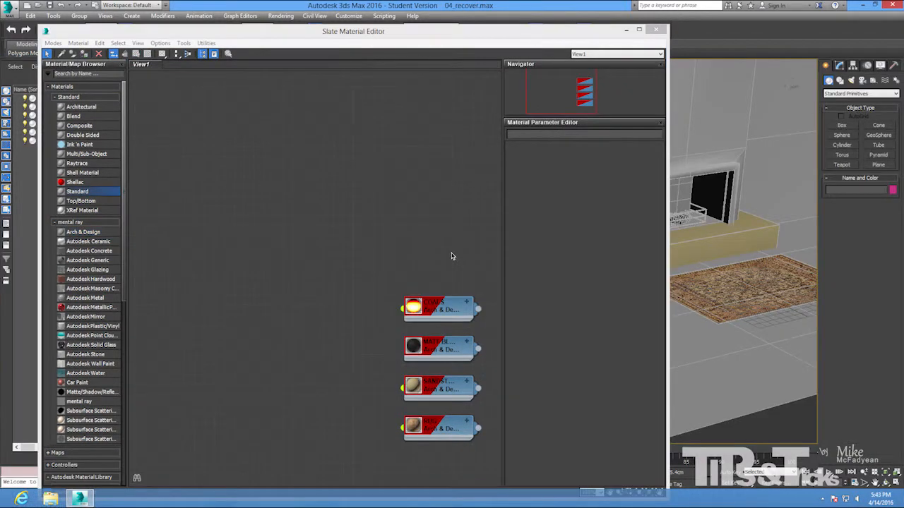
- Select the Room object and add a Multi/Sub-Object material named ROOM to the material view
left_click(743, 122)
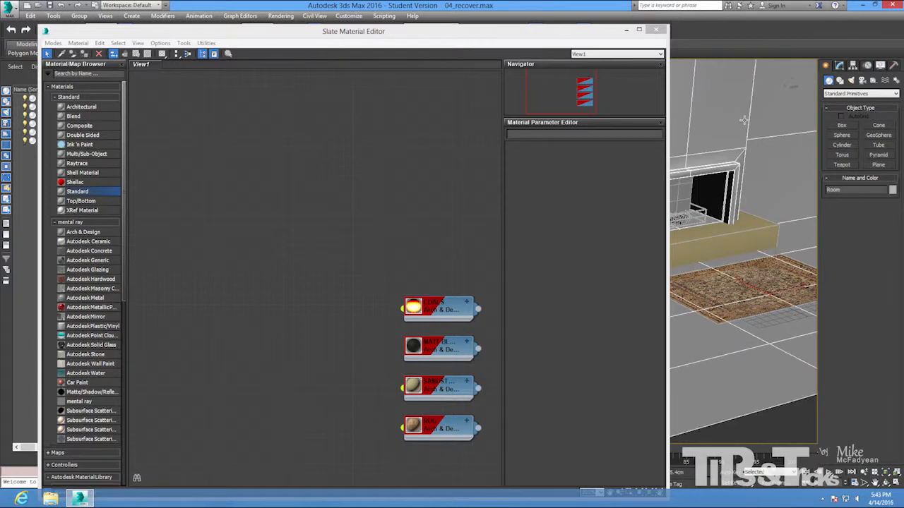
middle_click_drag(731, 176, 703, 158, "alt")
middle_click_drag(699, 320, 718, 199, "alt")
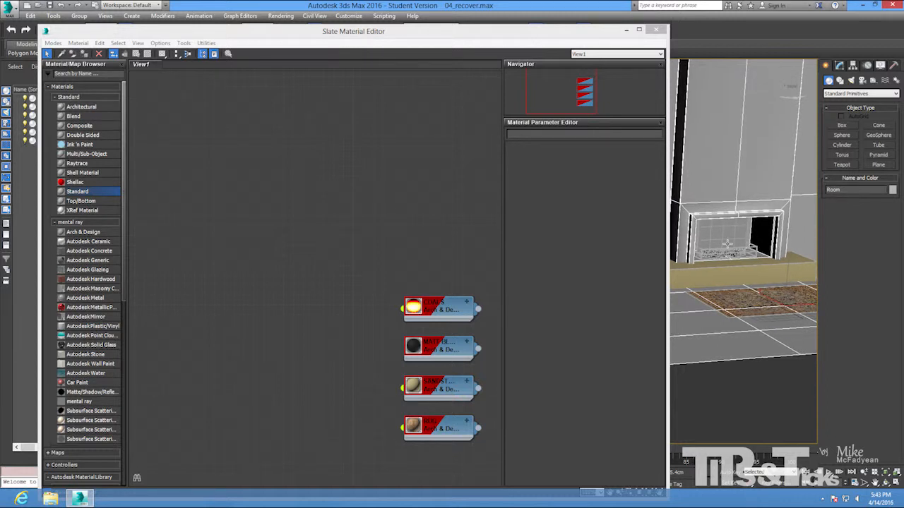
middle_click_drag(726, 244, 731, 234, "alt")
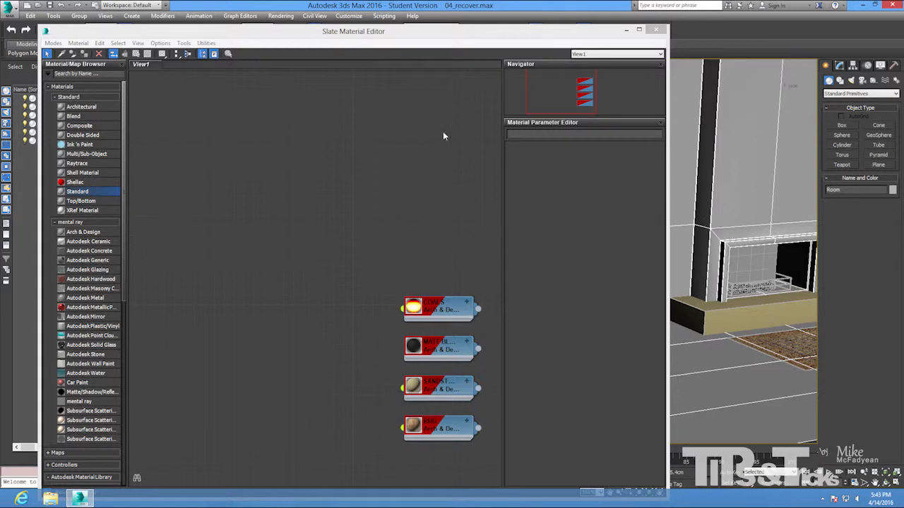
left_click_drag(66, 155, 297, 167)
double_click(299, 167)
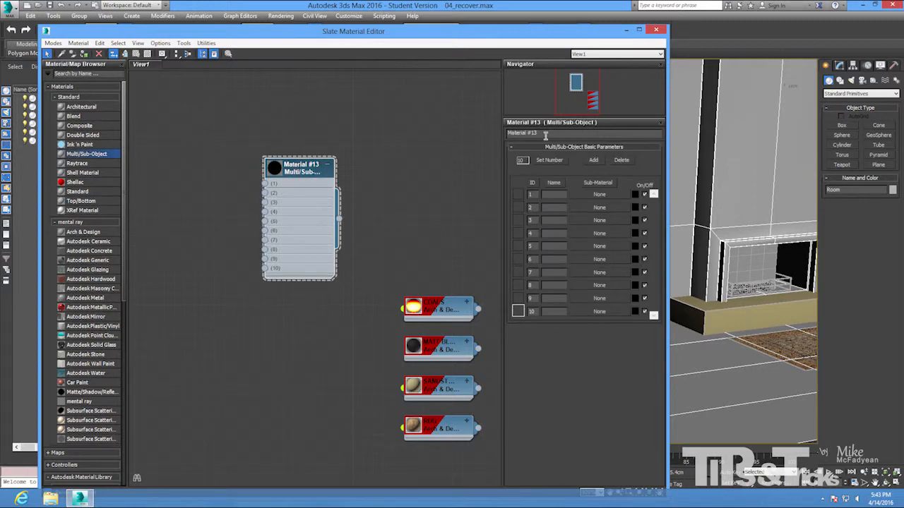
left_click_drag(545, 135, 513, 133)
type("ROOM")
key("Return")
- Set the number of sub-materials in ROOM to 5
left_click(550, 161)
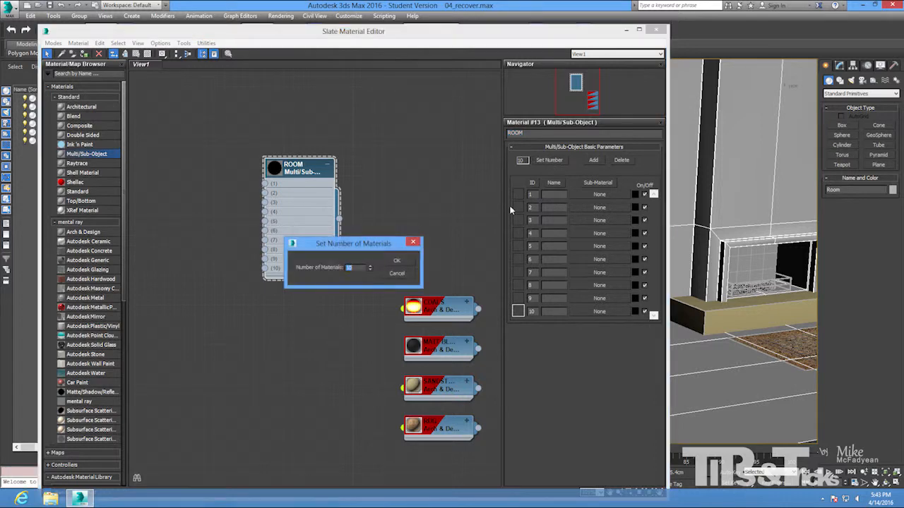
type("5")
left_click(395, 260)
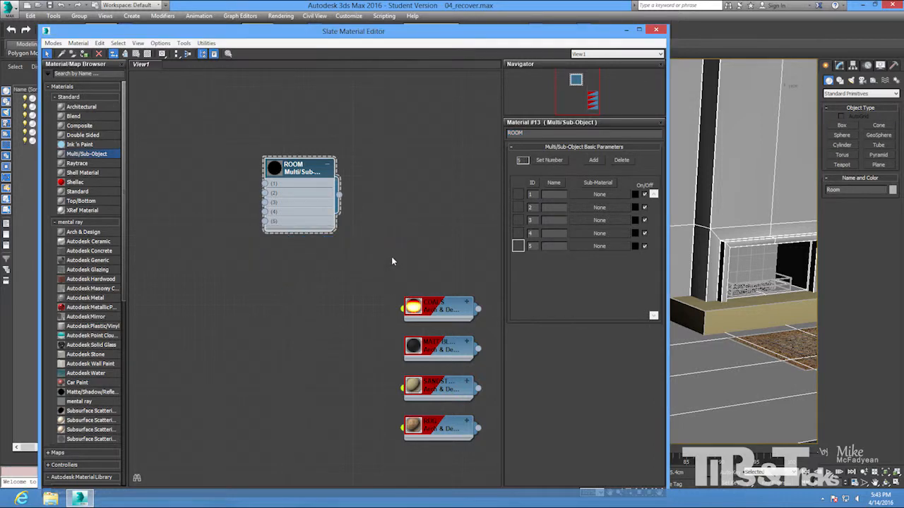
- Name ROOM's sub-materials 1 to 5 FLOOR, WALL, CHIMINEY, FIREPLACE and INSIDE, and assign ROOM to the selected object
left_click(557, 195)
type("FiOOR")
left_click(555, 207)
type("WALL")
left_click(555, 219)
type("CHIMINEY")
key("Return")
left_click(549, 233)
type("FIREPLACE")
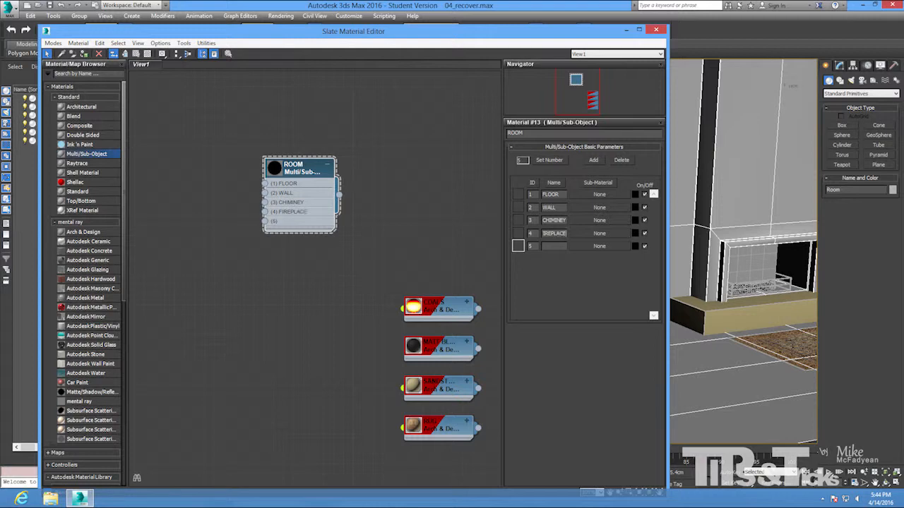
key("Return")
left_click(547, 245)
type("INSIDE")
key("Return")
left_click(84, 55)
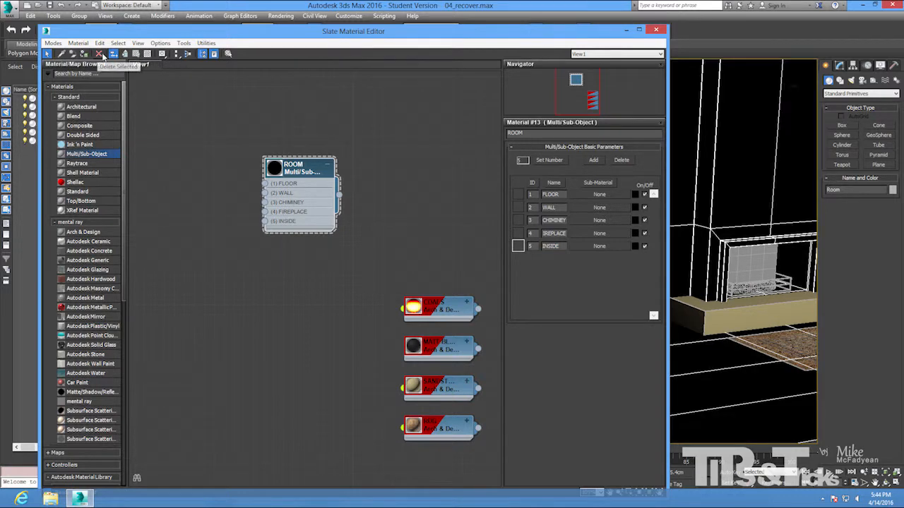
left_click_drag(307, 164, 344, 151)
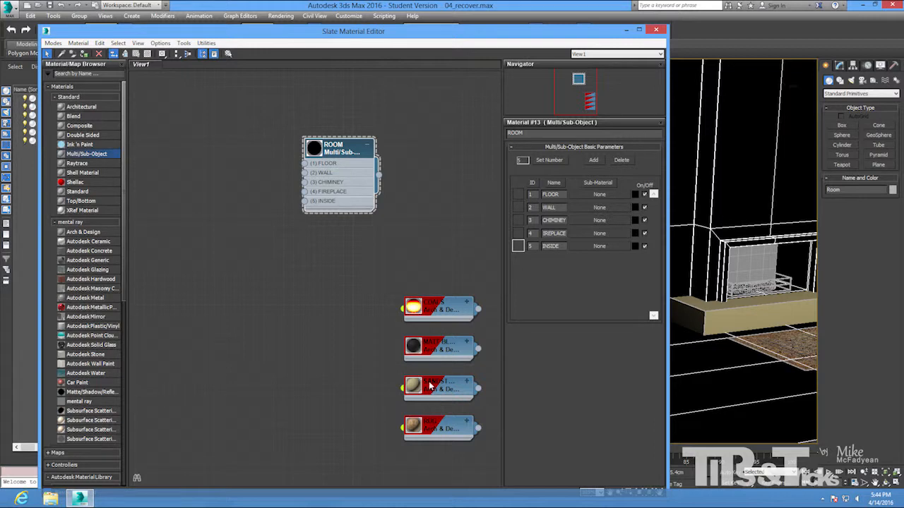
- Duplicate the sandstone material, rename the copy FIREPLACE and connect it to ROOM's FIREPLACE slot
left_click_drag(431, 386, 170, 182, "shift")
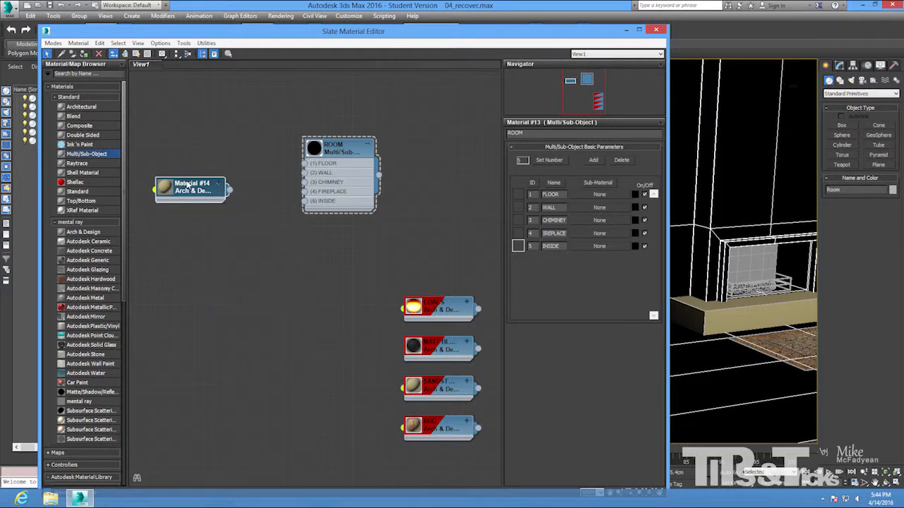
double_click(196, 187)
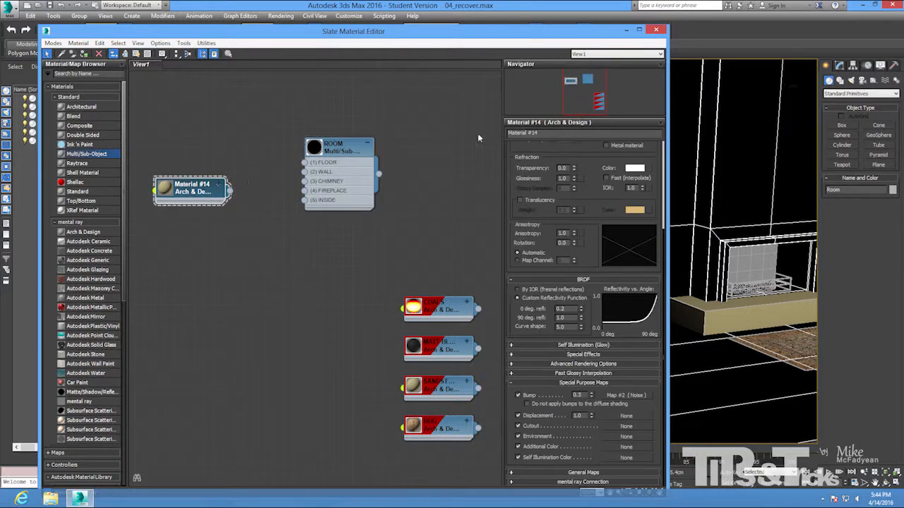
left_click_drag(541, 133, 482, 134)
type("FIREPLACE")
key("Return")
left_click_drag(230, 191, 305, 192)
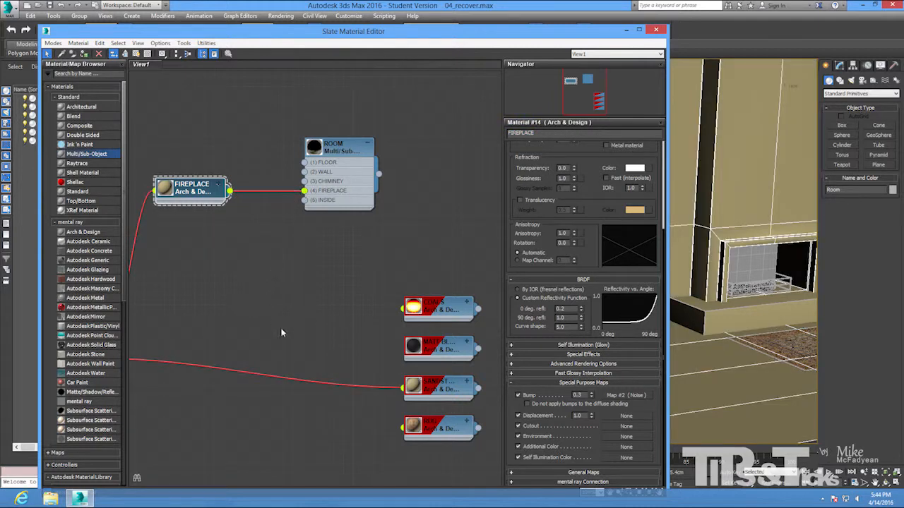
- Duplicate the matt black material, rename the copy INSIDE and connect it to ROOM's INSIDE slot
left_click(411, 346)
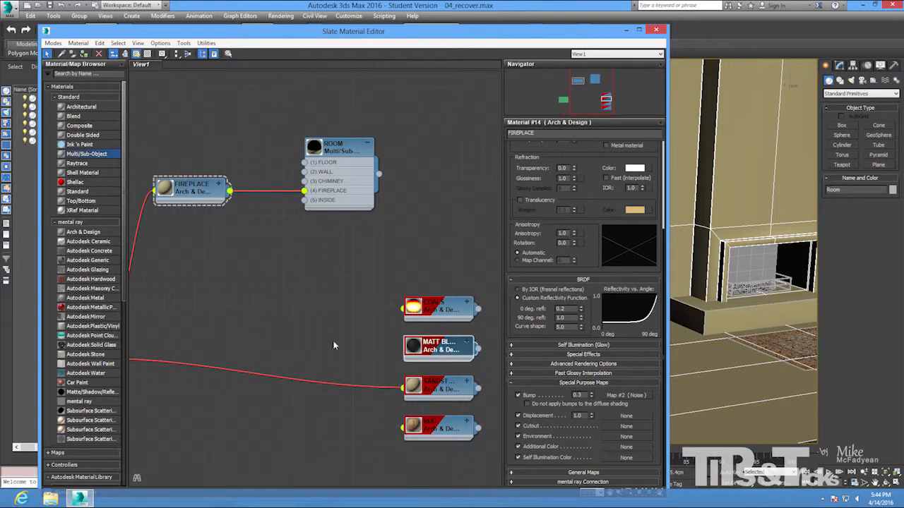
right_click(423, 346)
left_click(397, 347)
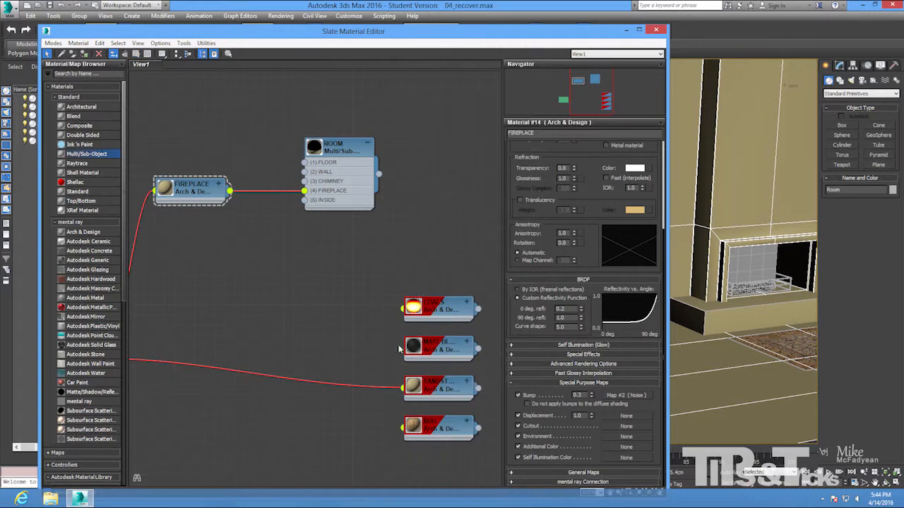
left_click_drag(417, 351, 164, 221, "shift")
double_click(181, 221)
left_click(579, 131)
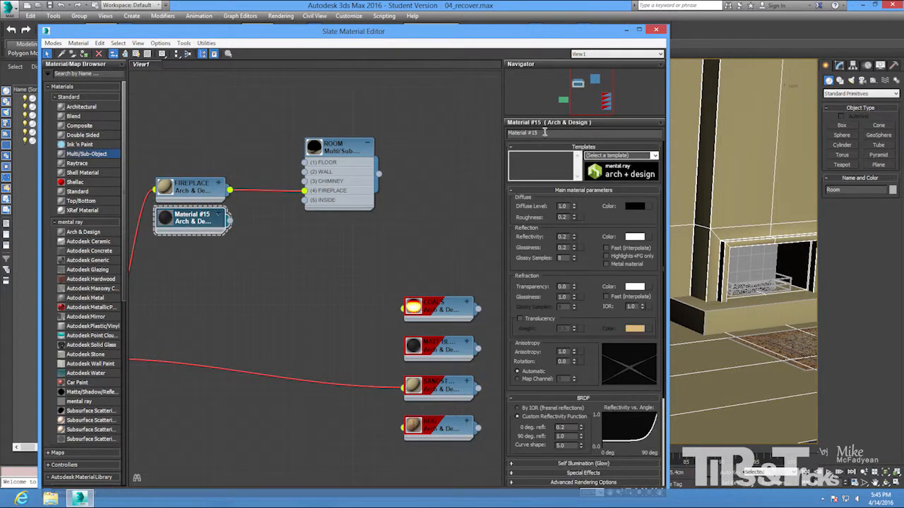
type("INSIDE")
key("Return")
left_click_drag(229, 220, 304, 199)
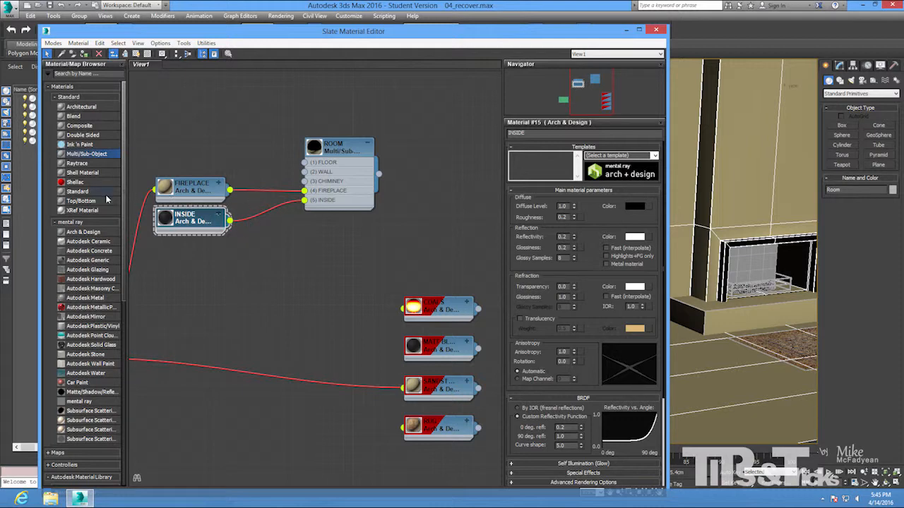
- Add an Arch & Design material named WALL, collapse its node and connect it to ROOM's WALL slot
left_click_drag(61, 233, 257, 167)
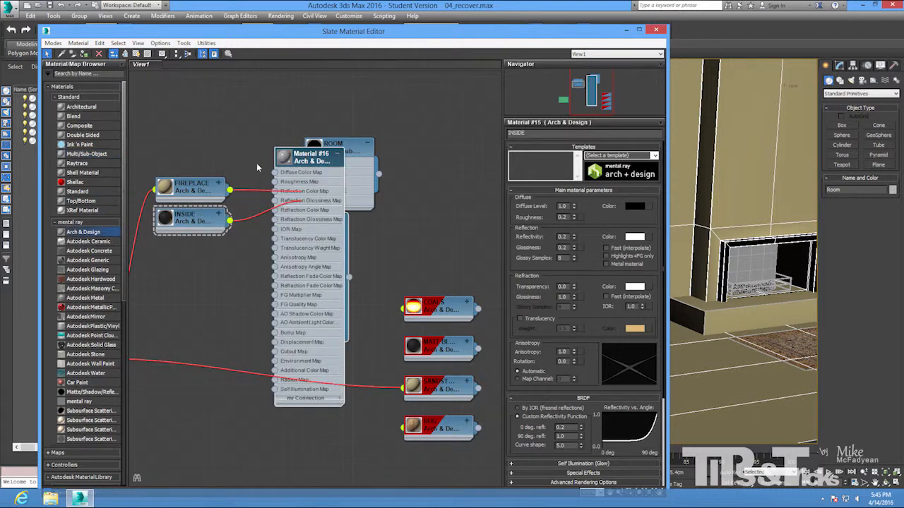
left_click_drag(316, 159, 202, 109)
double_click(202, 109)
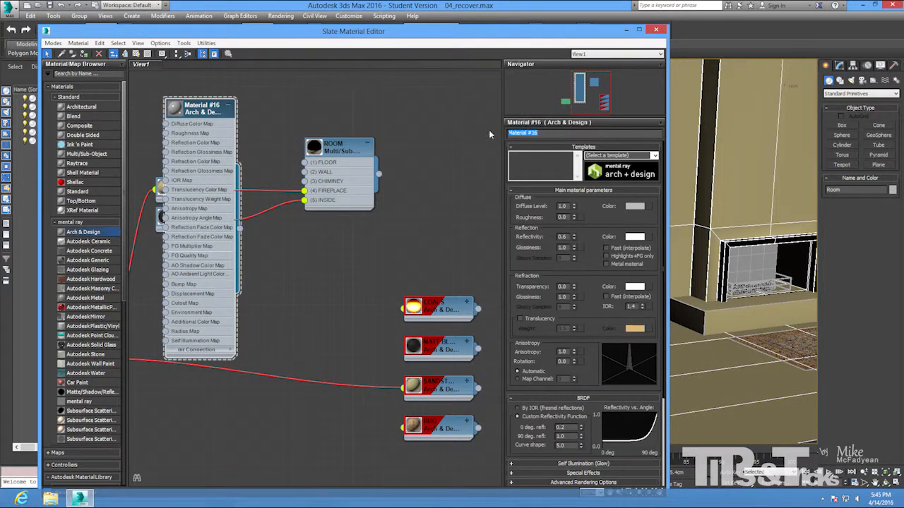
type("WALL")
left_click(228, 106)
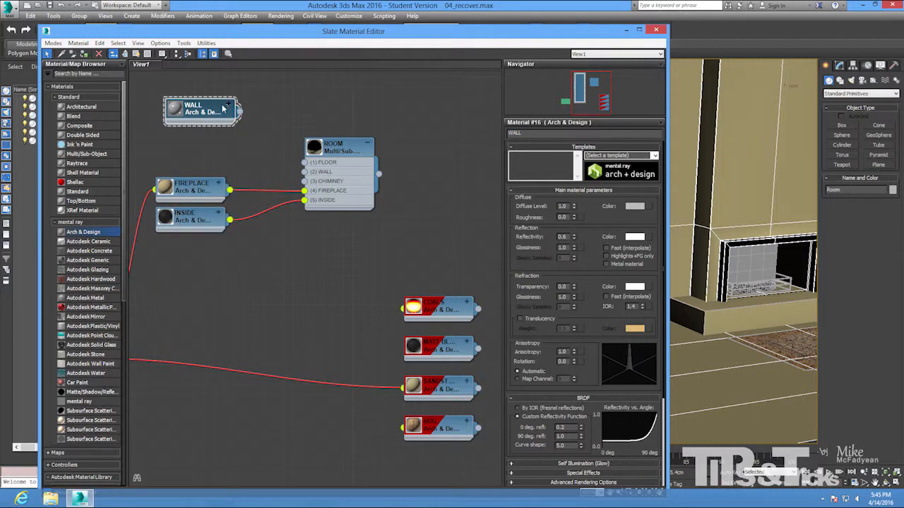
left_click_drag(230, 117, 306, 173)
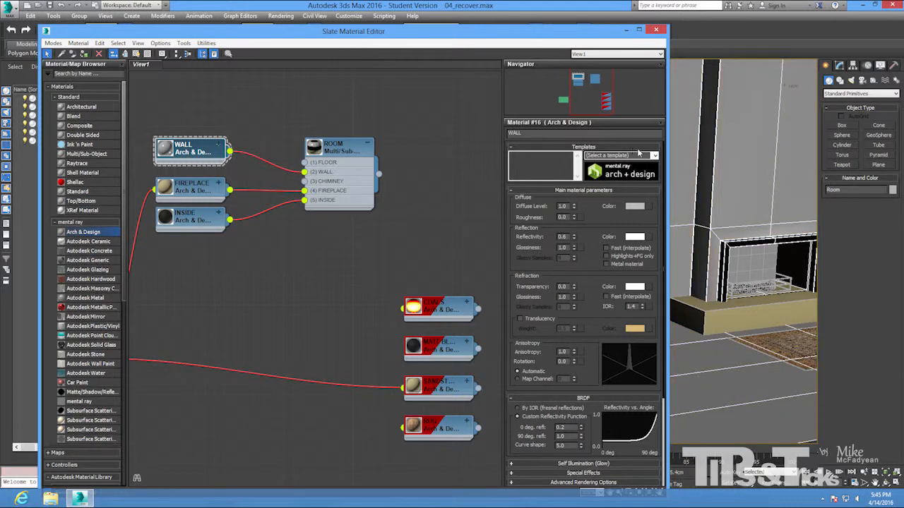
- Apply the Matte Finish template to WALL and darken its diffuse color to a gray of about 0.314
left_click(655, 155)
left_click(638, 169)
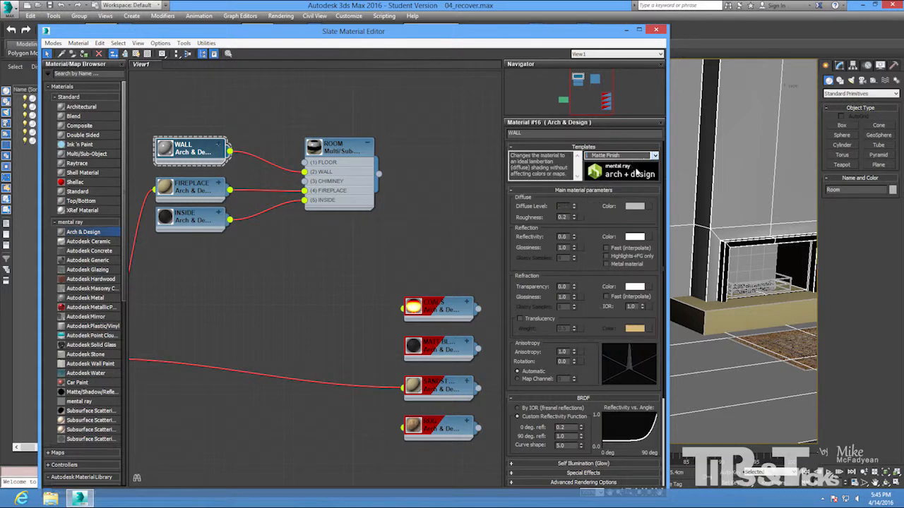
left_click(635, 206)
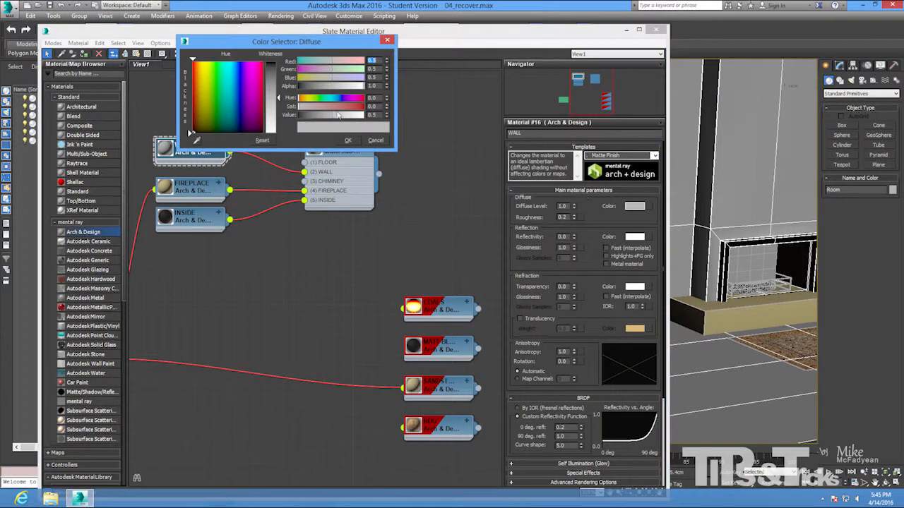
left_click_drag(278, 97, 278, 84)
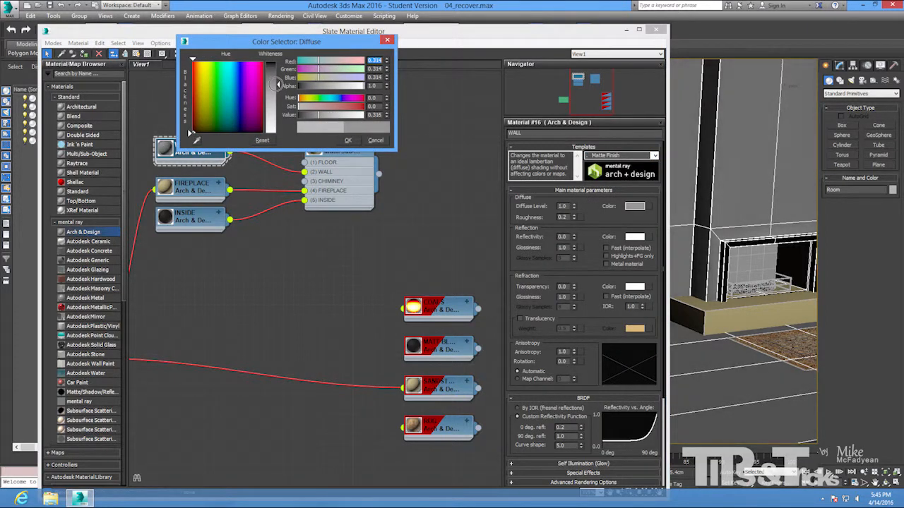
left_click(351, 141)
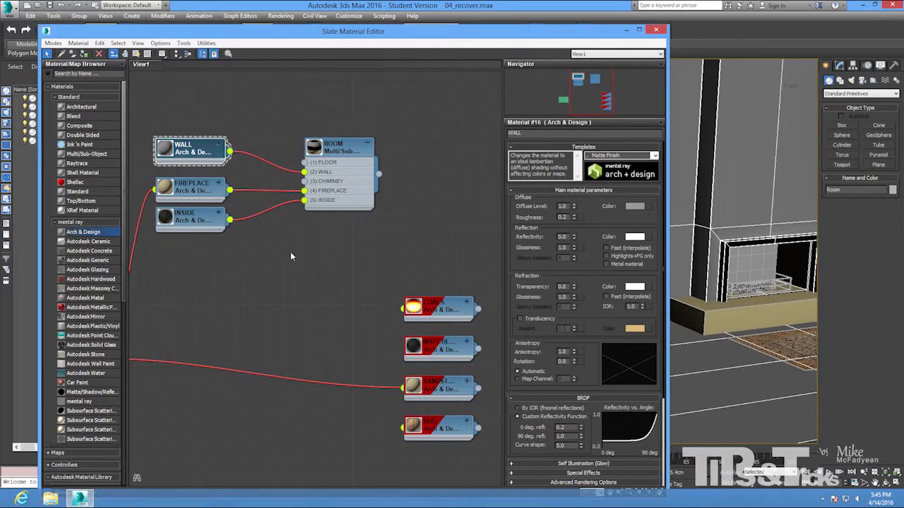
- Duplicate the WALL material, rename the copy CHIMINEY and connect it to ROOM's CHIMINEY slot
mouse_move(194, 146)
left_mouse_down()
mouse_move(193, 123)
mouse_move(192, 156)
left_mouse_up()
double_click(191, 157)
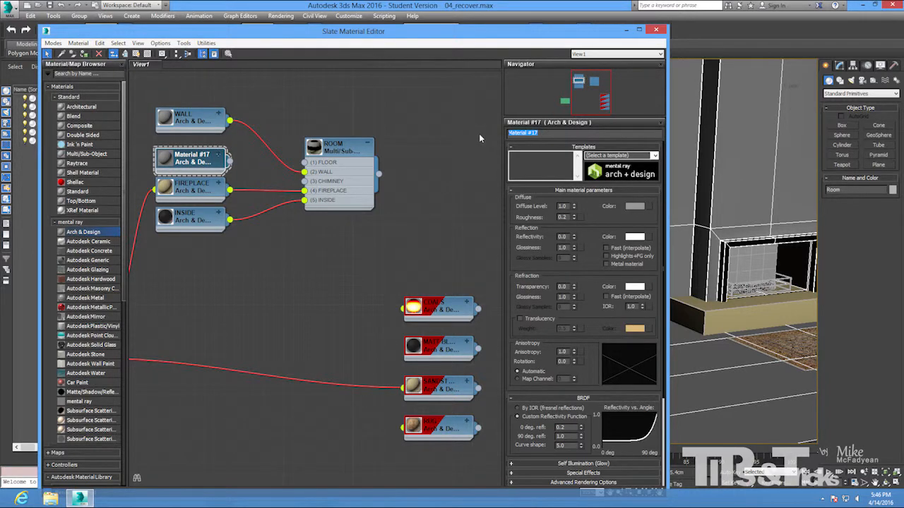
type("CHIMNEY")
key("Return")
left_click_drag(230, 162, 304, 182)
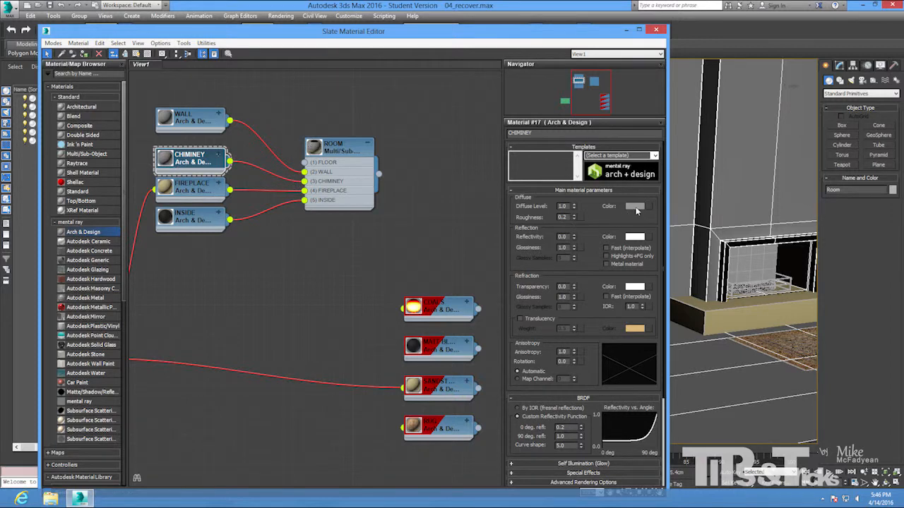
- Darken the CHIMINEY diffuse color to a gray of about 0.098
left_click(634, 206)
left_click_drag(271, 75, 271, 68)
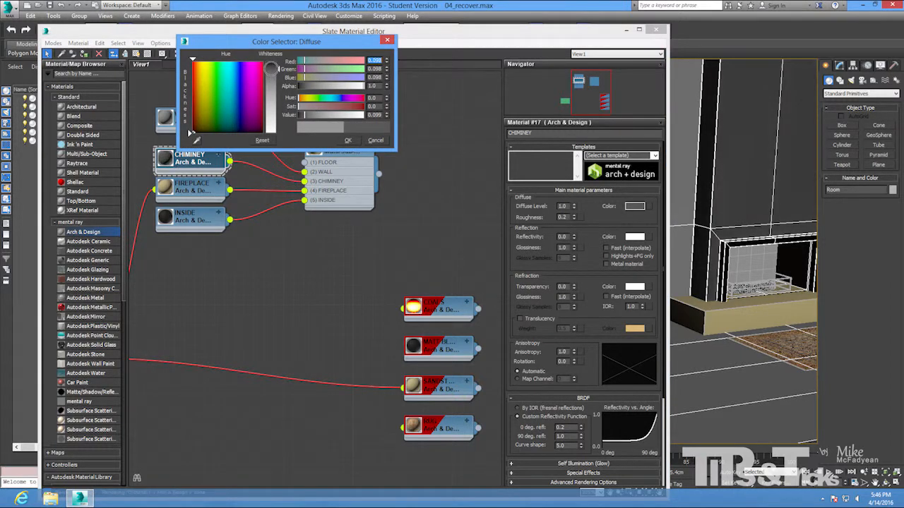
left_click(347, 140)
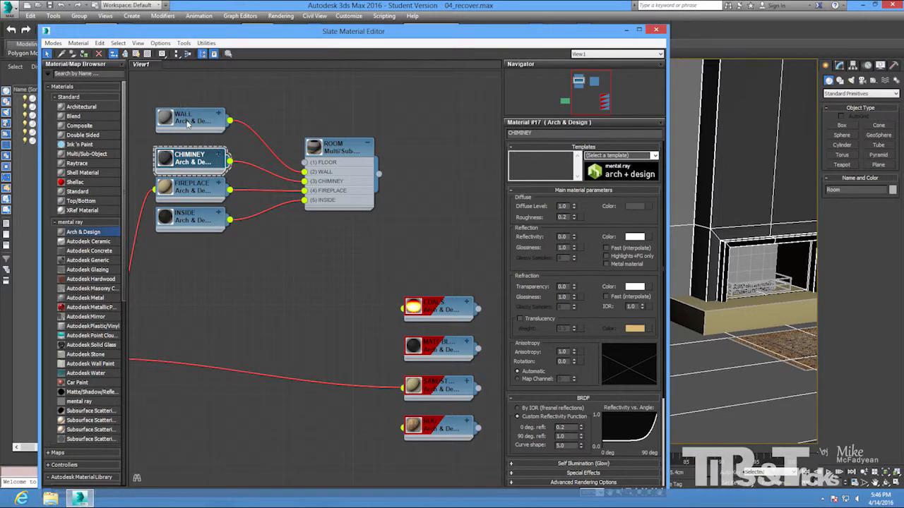
- Add an Arch & Design material named FLOOR, collapse its node above WALL and connect it to ROOM's FLOOR slot
left_click_drag(188, 125, 187, 137)
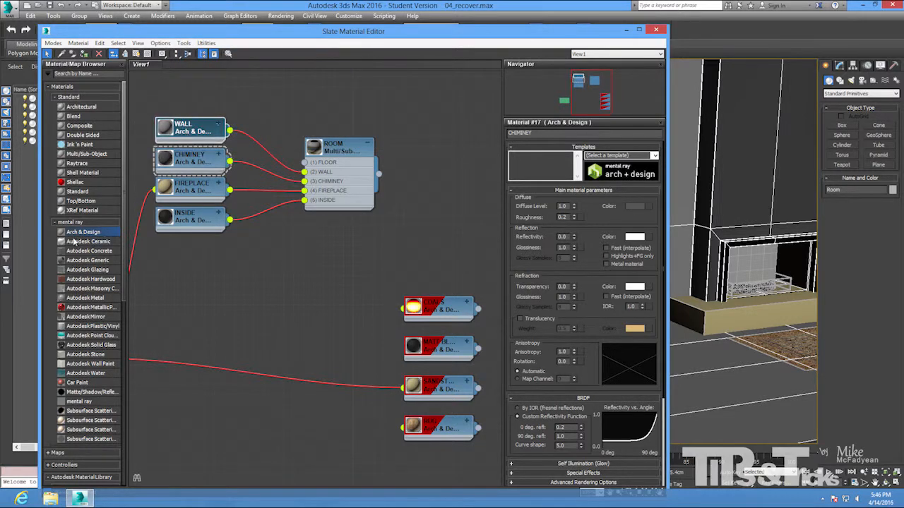
left_click_drag(69, 233, 308, 151)
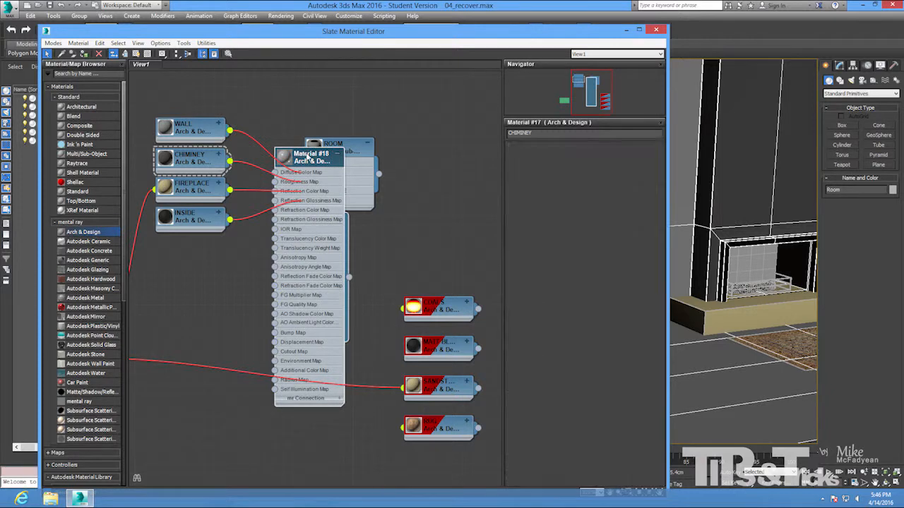
triple_click(539, 132)
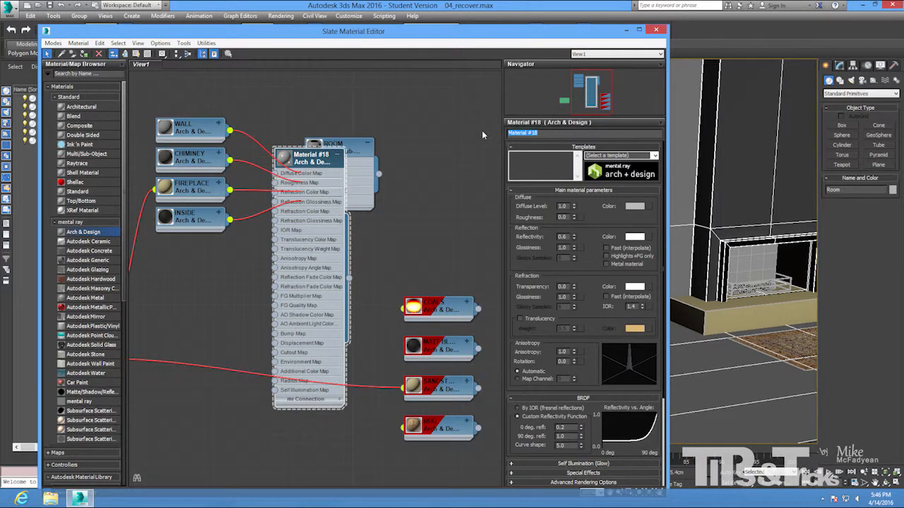
type("FLOOR")
key("Return")
left_click(338, 157)
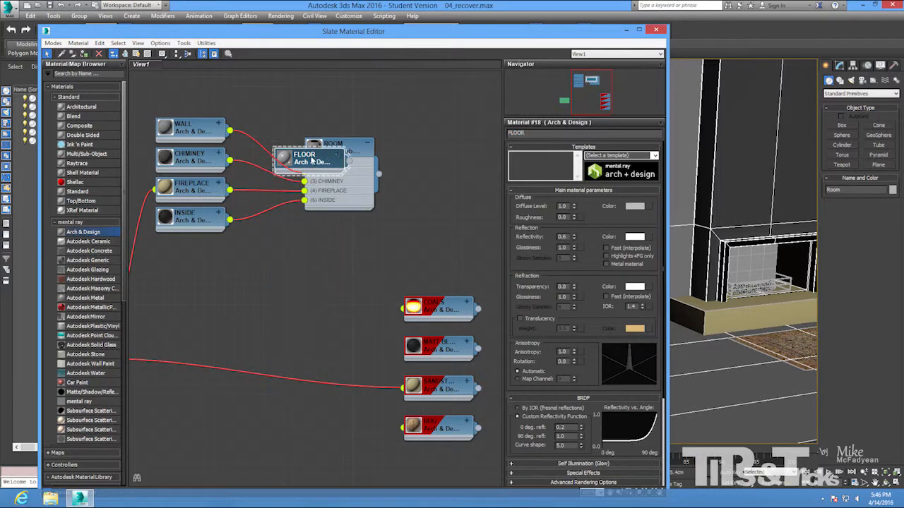
left_click_drag(332, 157, 304, 163)
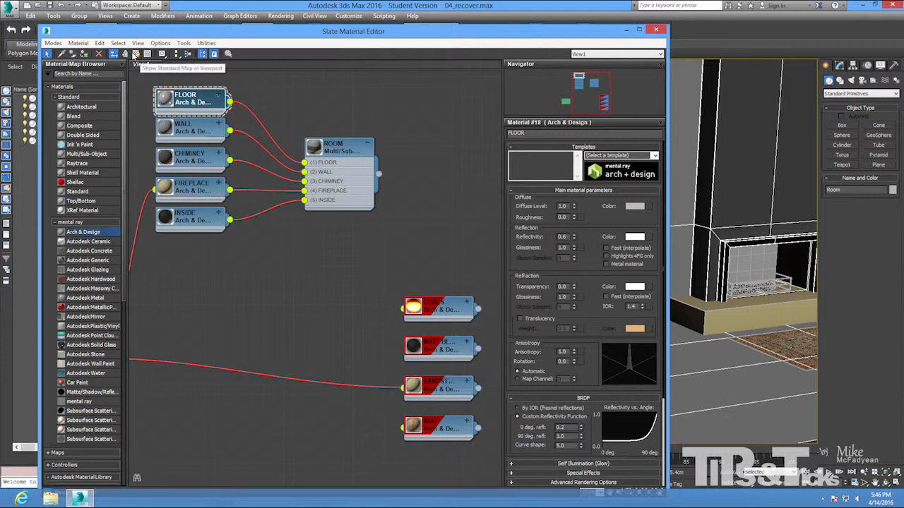
- Enable viewport map display for FLOOR and apply the Pearl Finish template to it
left_click(136, 55)
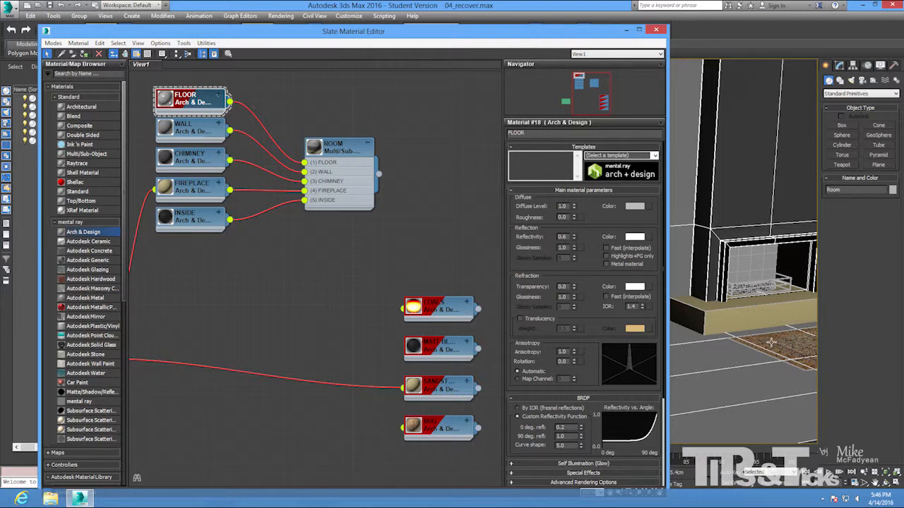
middle_click_drag(771, 343, 771, 342, "alt")
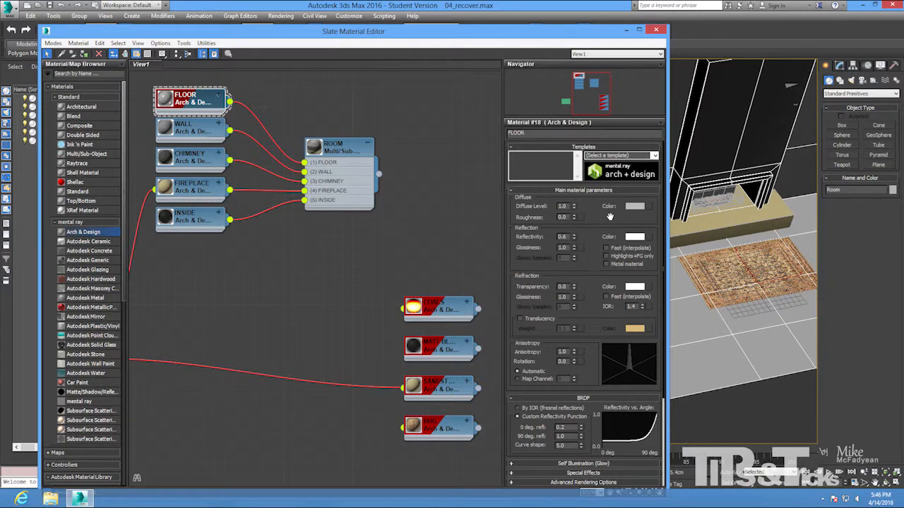
left_click(653, 156)
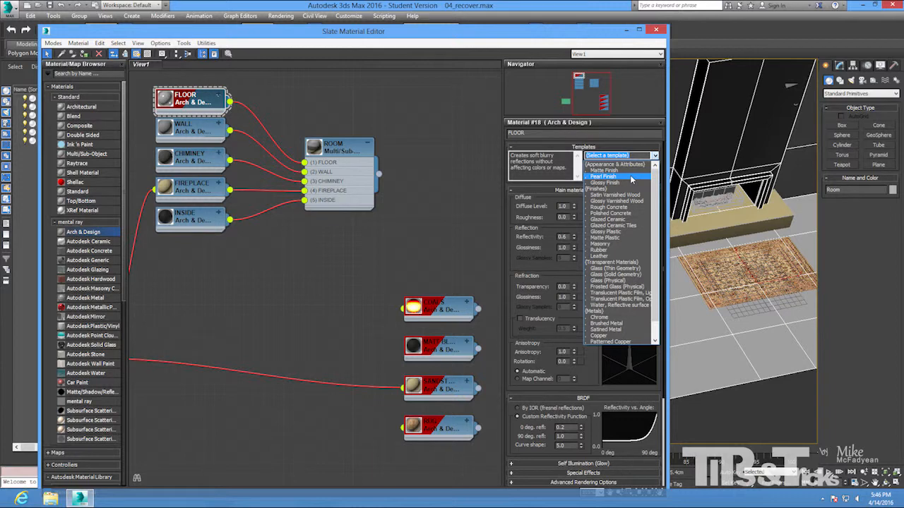
left_click(632, 177)
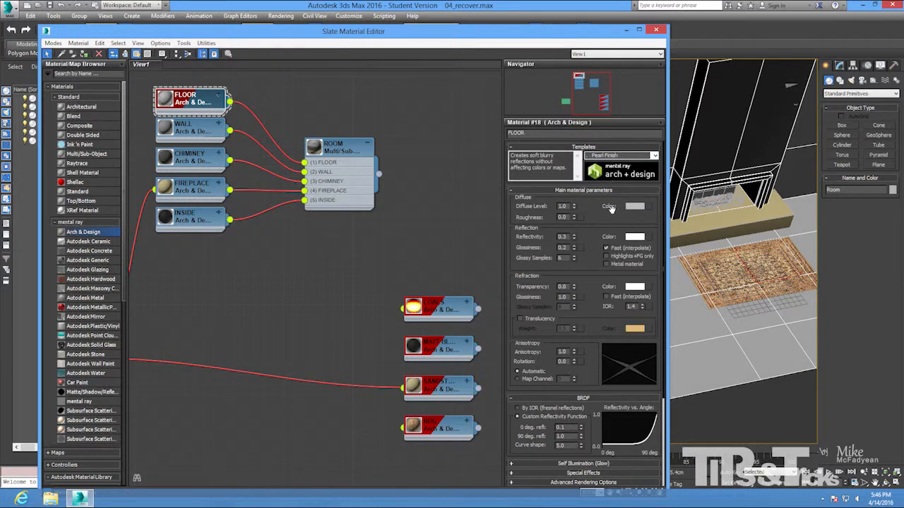
- Assign the laminte flooring bitmap to FLOOR's diffuse color
left_click(651, 206)
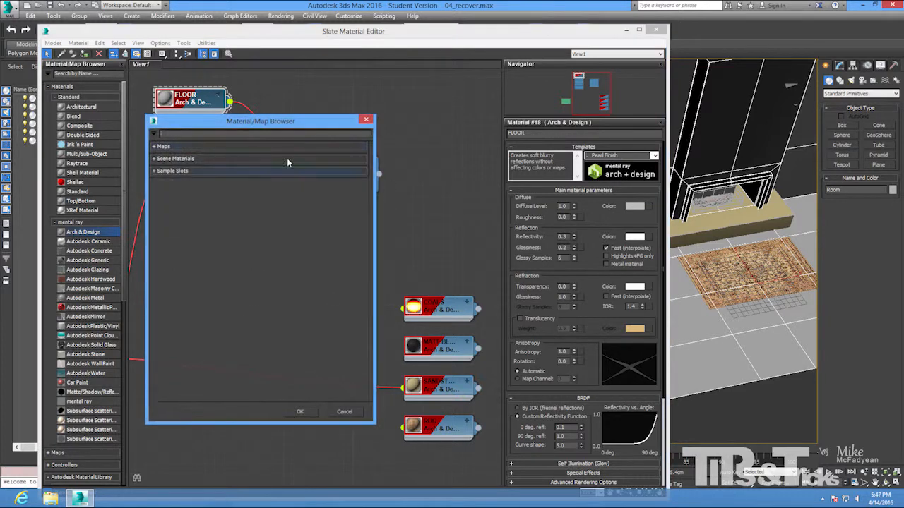
left_click(180, 146)
left_click(179, 157)
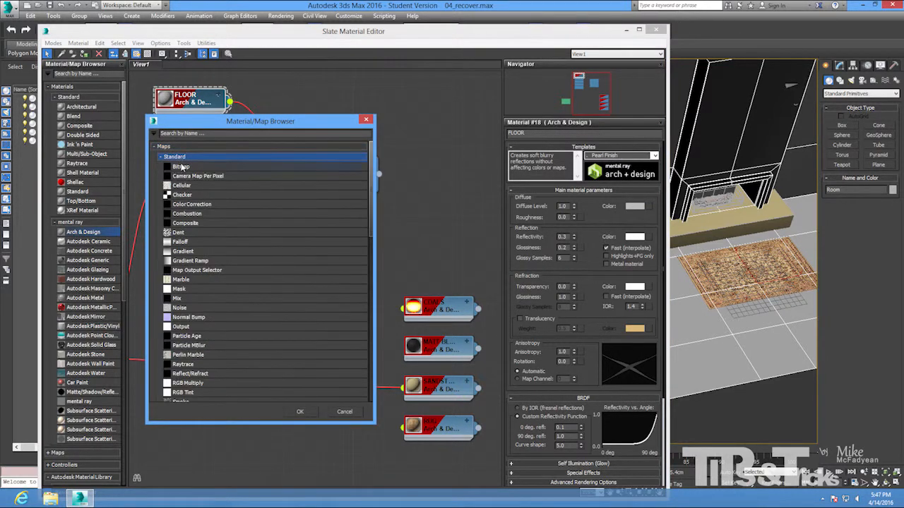
double_click(182, 165)
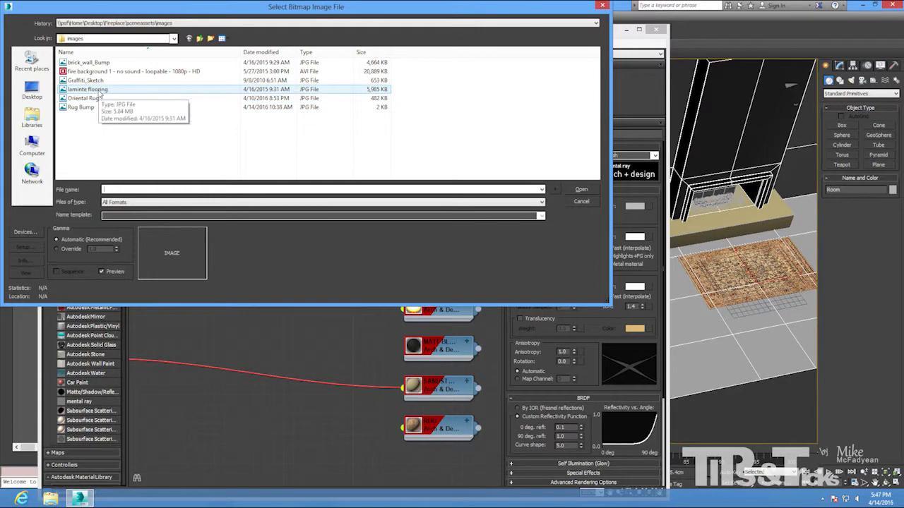
double_click(92, 99)
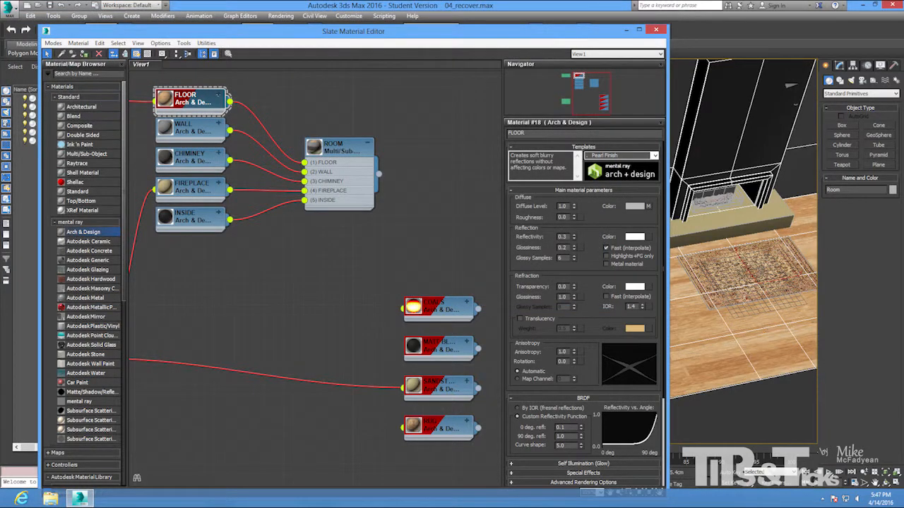
- Set the floor bitmap's tiling to U 0.9 and V 2.1 and its W angle to 90
left_click_drag(565, 35, 375, 52)
scroll(487, 130, "down", 3)
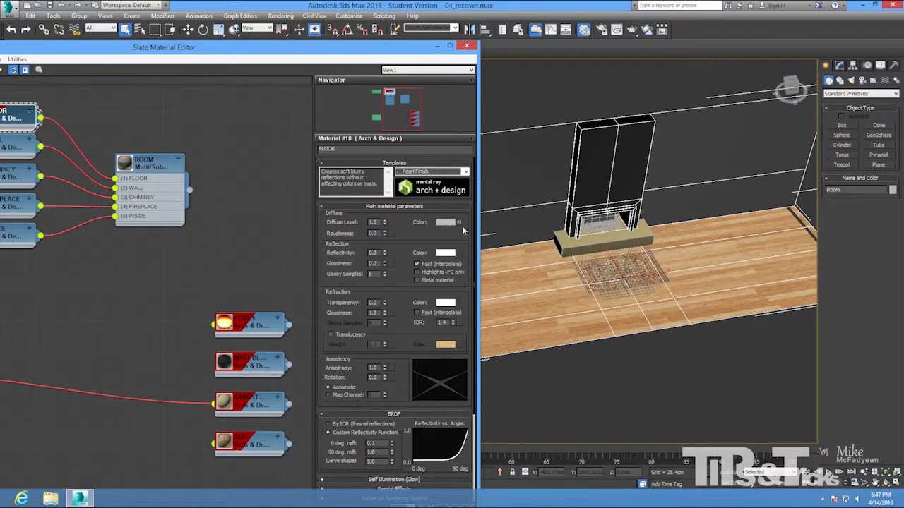
left_click(839, 65)
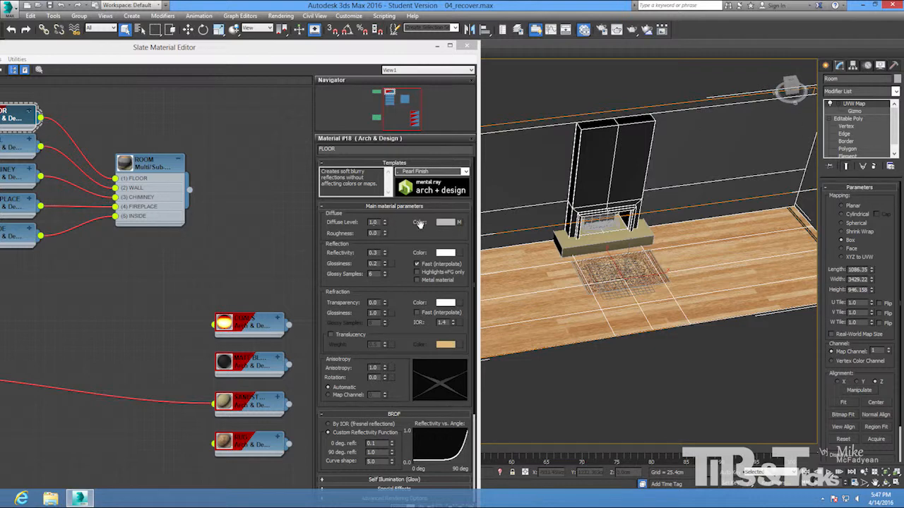
left_click(459, 222)
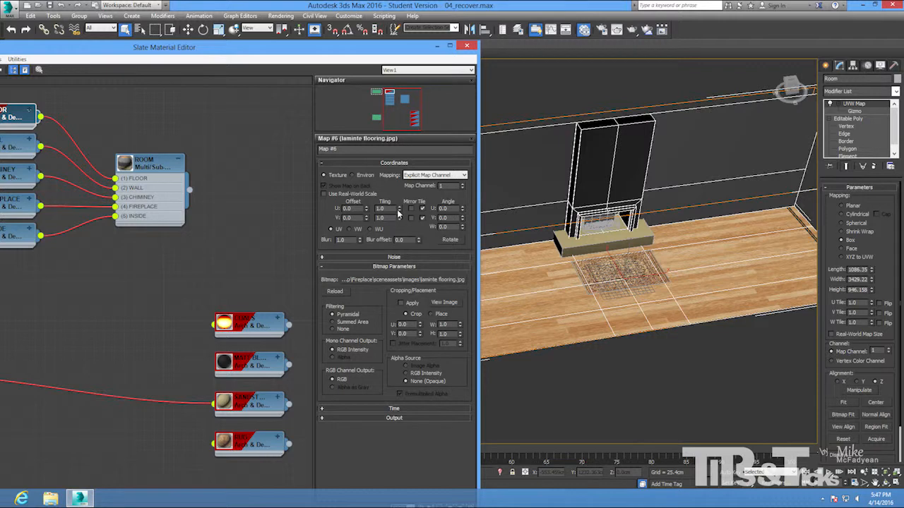
mouse_move(399, 210)
left_mouse_down()
mouse_move(399, 201)
mouse_move(399, 212)
left_mouse_up()
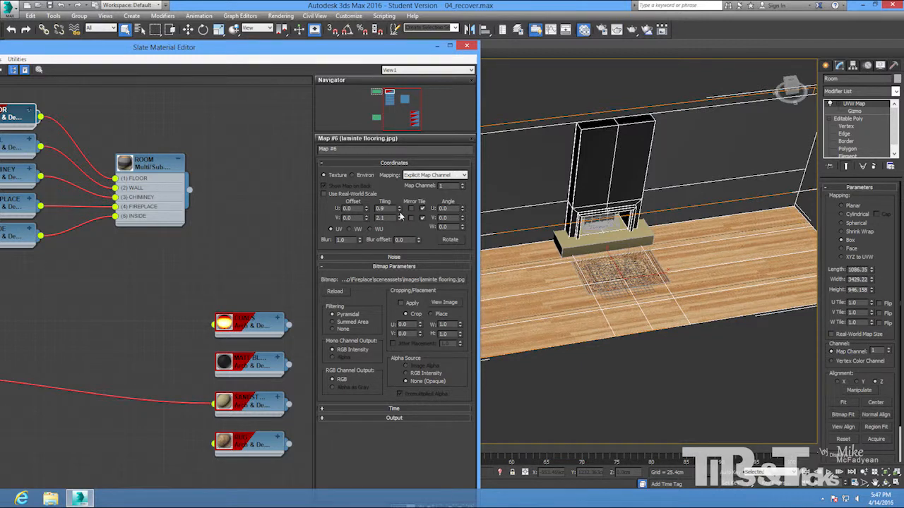
left_click_drag(449, 226, 440, 219)
type("90")
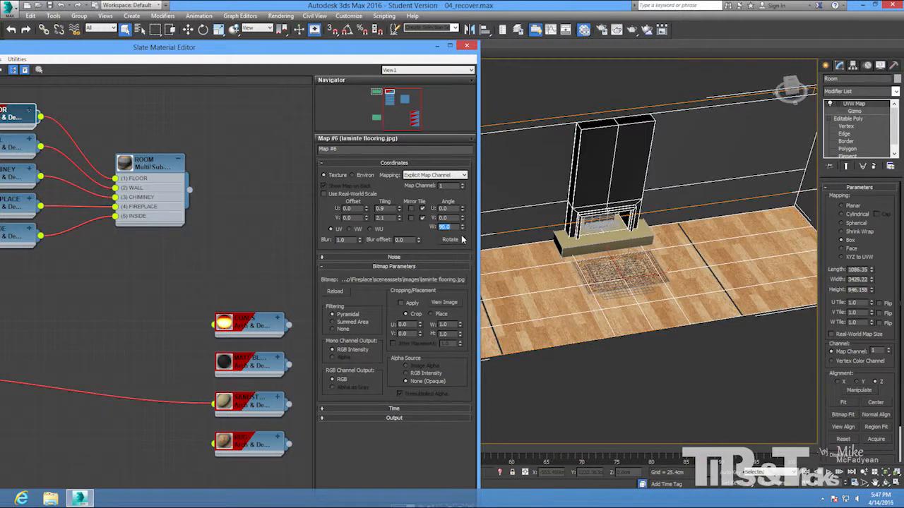
- Adjust the floor bitmap's tiling to U 1.3 and V 5.3 for smaller planks
left_click(399, 208)
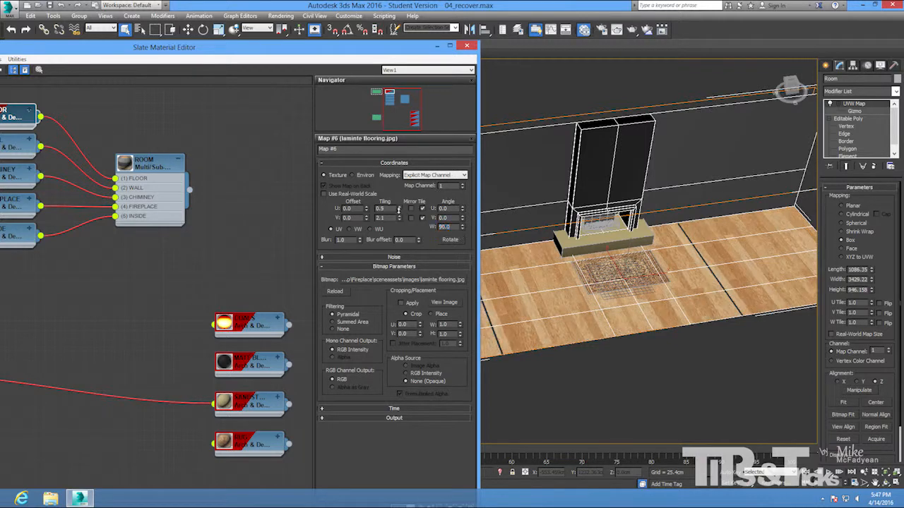
left_click(399, 208)
left_click(399, 207)
left_click(399, 208)
left_click_drag(399, 220, 400, 203)
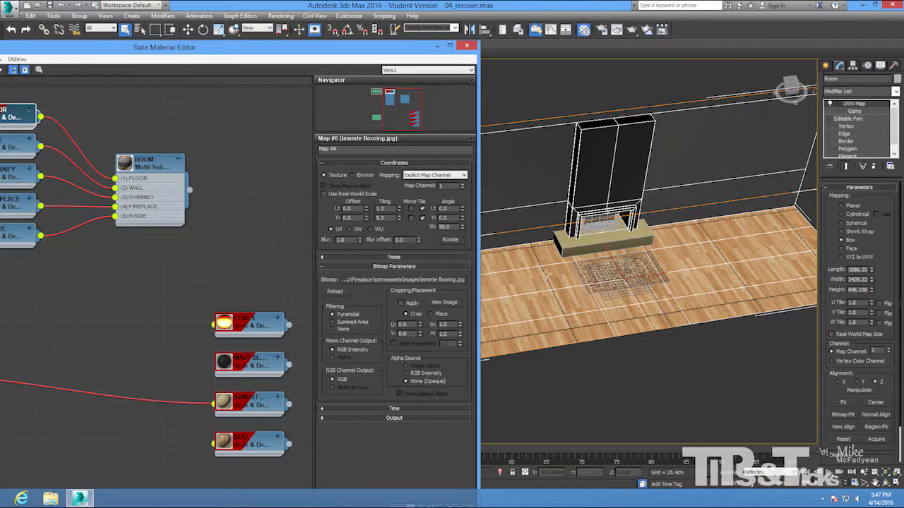
- Set both the reflectivity and the reflection glossiness of the FLOOR material to 0.5
double_click(20, 115)
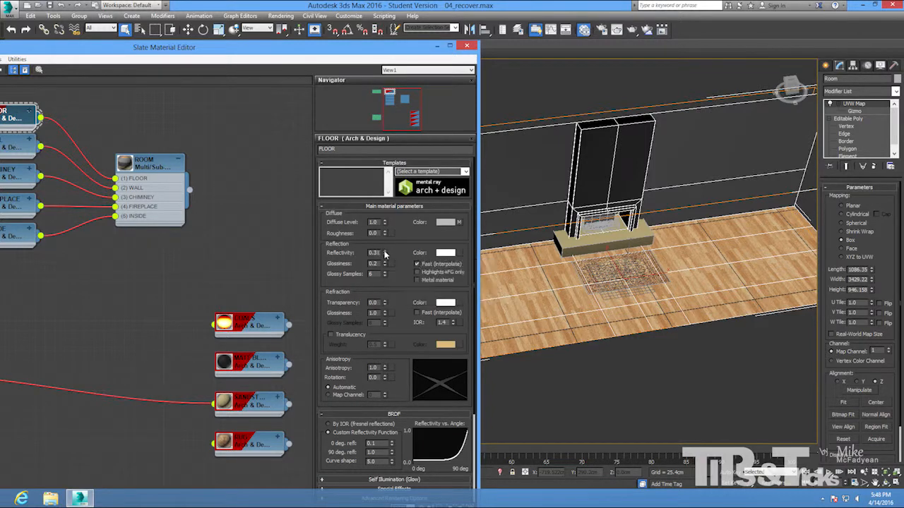
left_click_drag(382, 253, 351, 252)
type("0.")
key("BackSpace")
type("5")
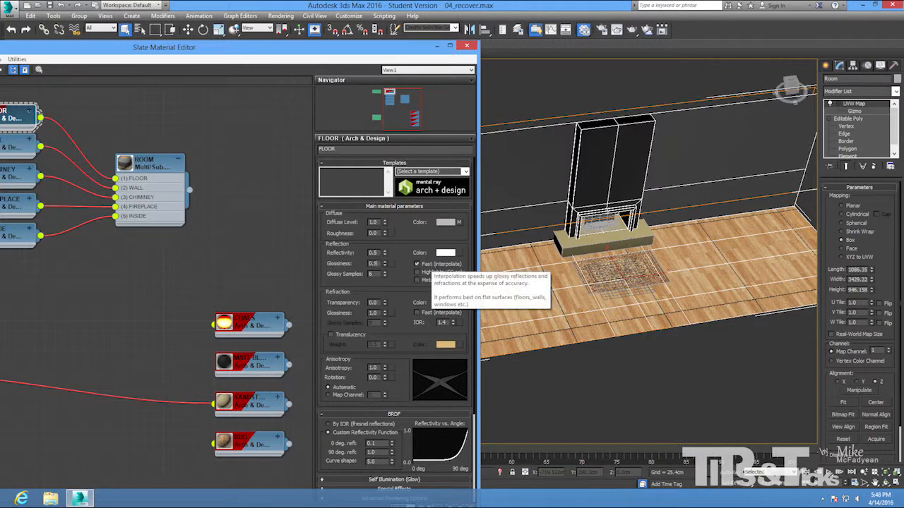
key("Tab")
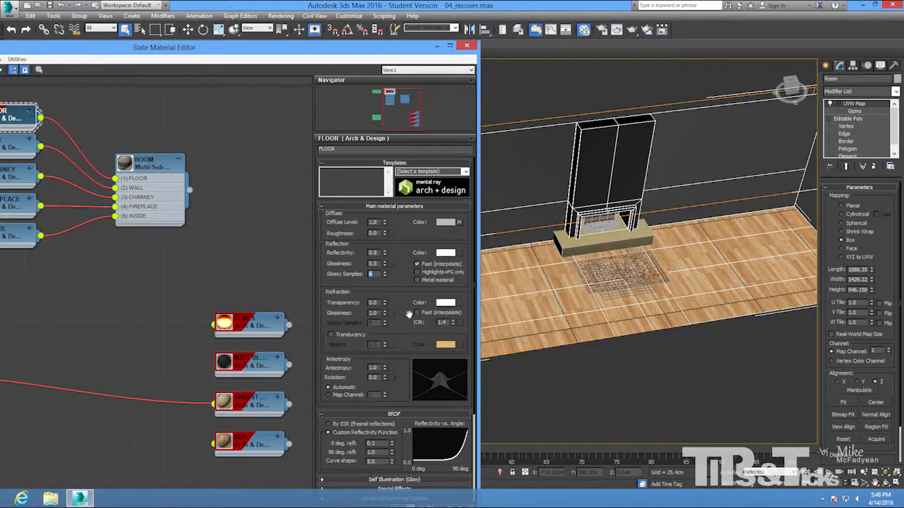
- Copy FLOOR's diffuse color bitmap and paste it as an independent copy into its Bump map slot
right_click(455, 223)
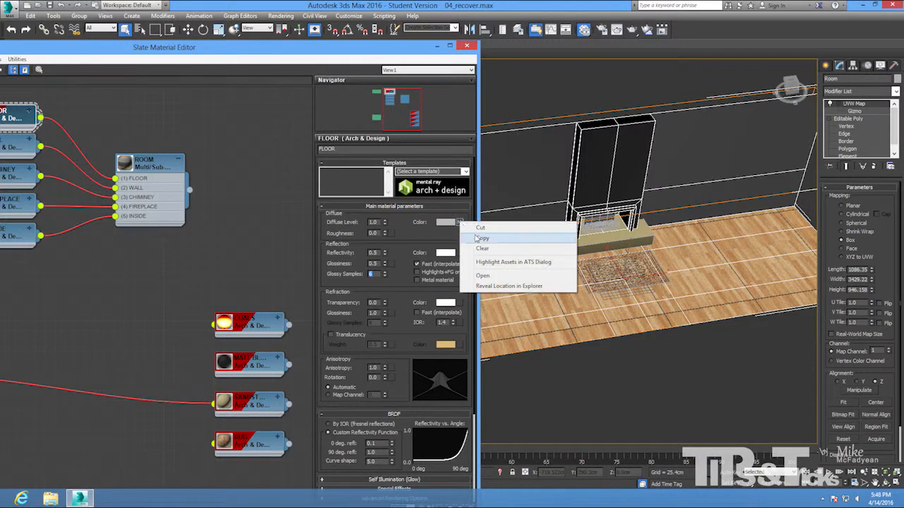
left_click(484, 238)
scroll(395, 382, "down", 5)
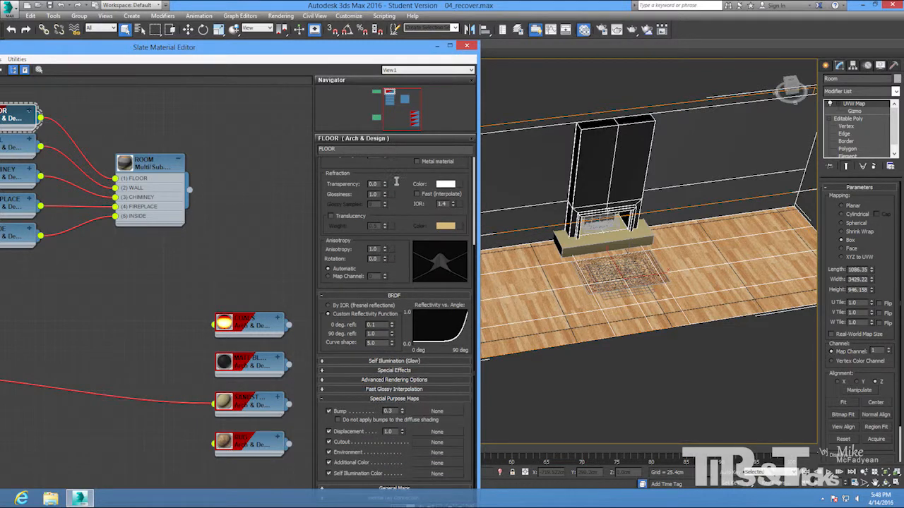
right_click(445, 411)
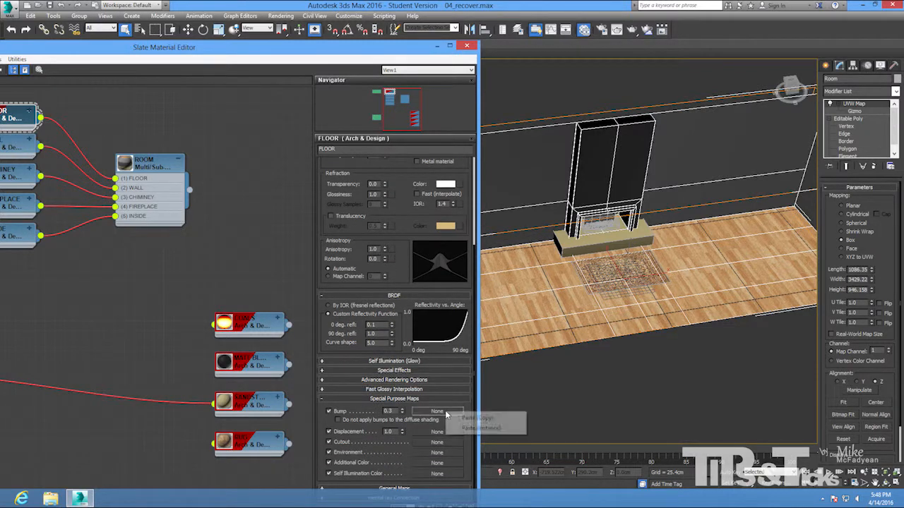
left_click(462, 422)
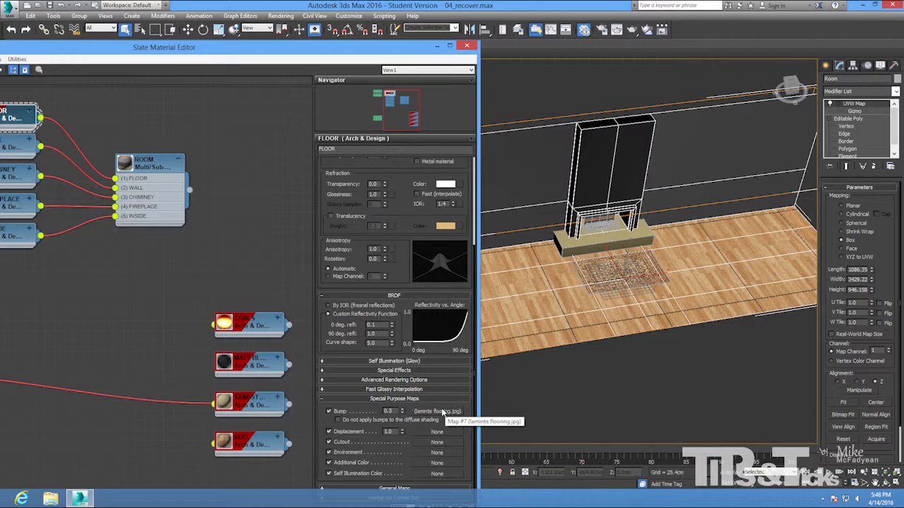
- Preview the bump bitmap's image, invert the map's output and set FLOOR's bump amount to 0.2
left_click(442, 412)
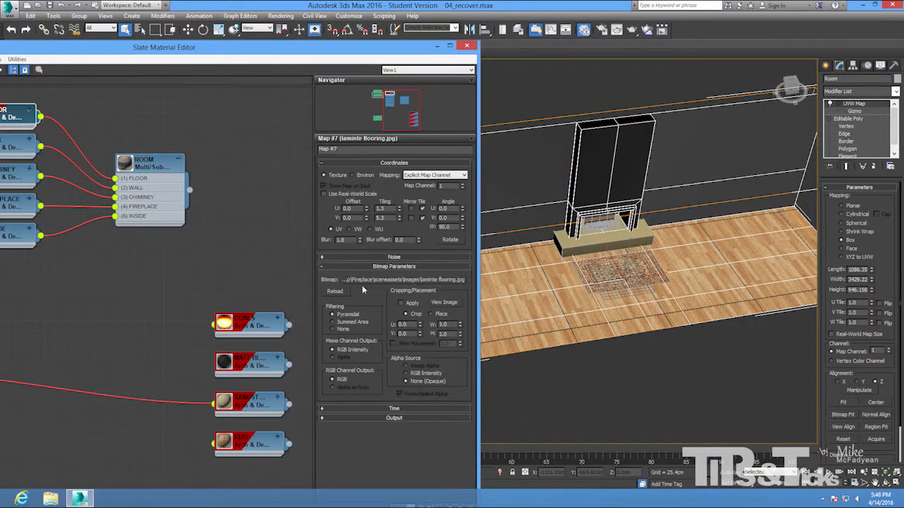
left_click(442, 302)
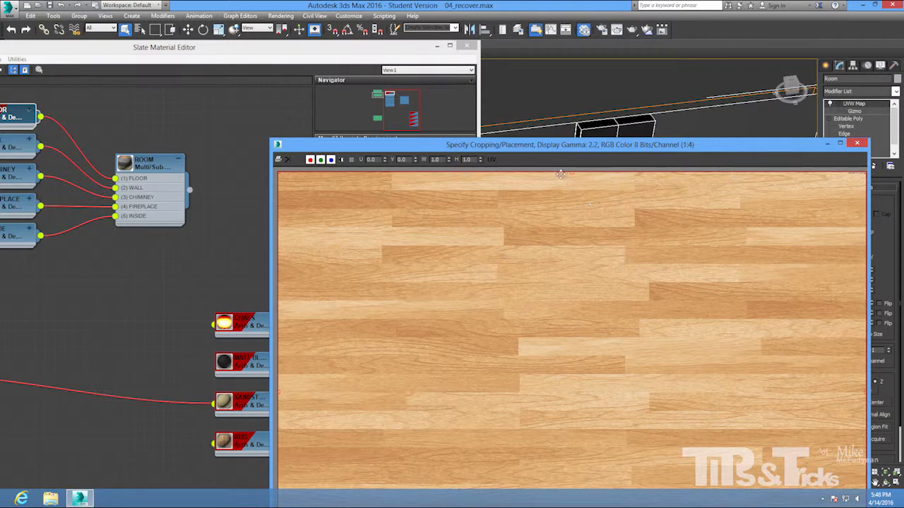
left_click(858, 143)
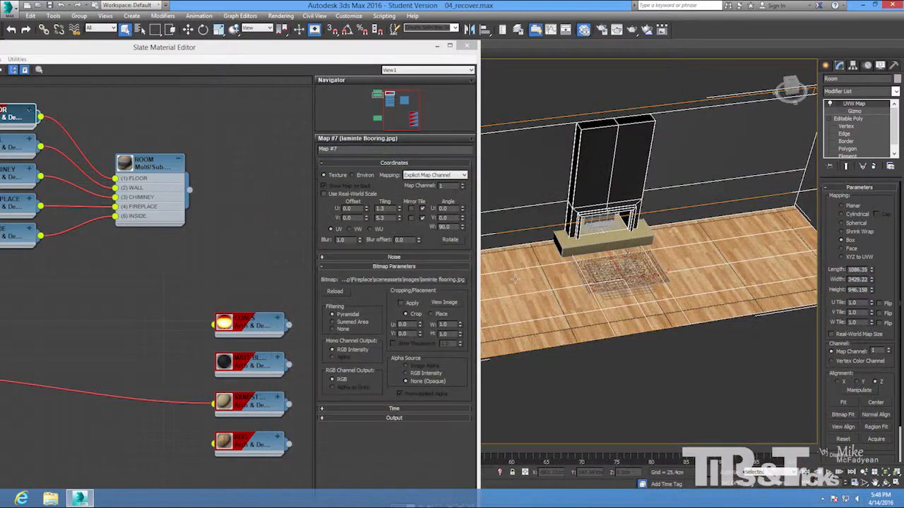
left_click(362, 417)
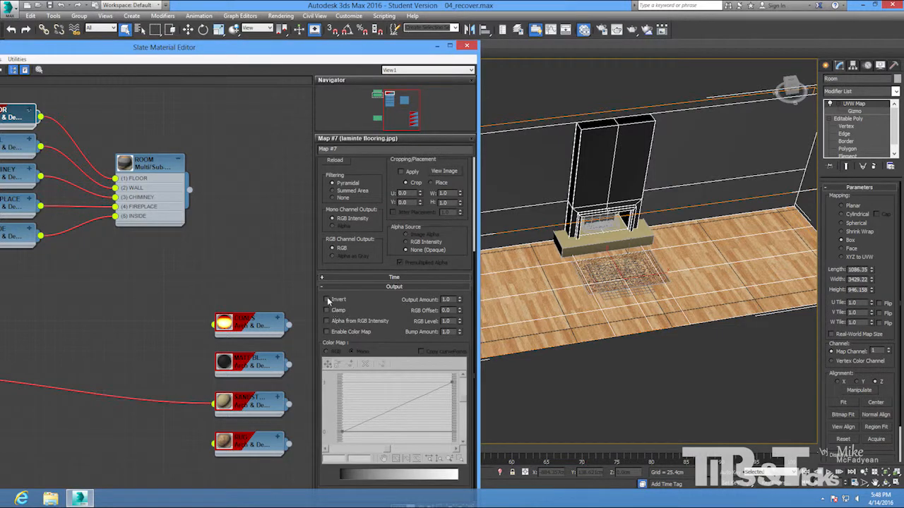
left_click(327, 300)
double_click(7, 110)
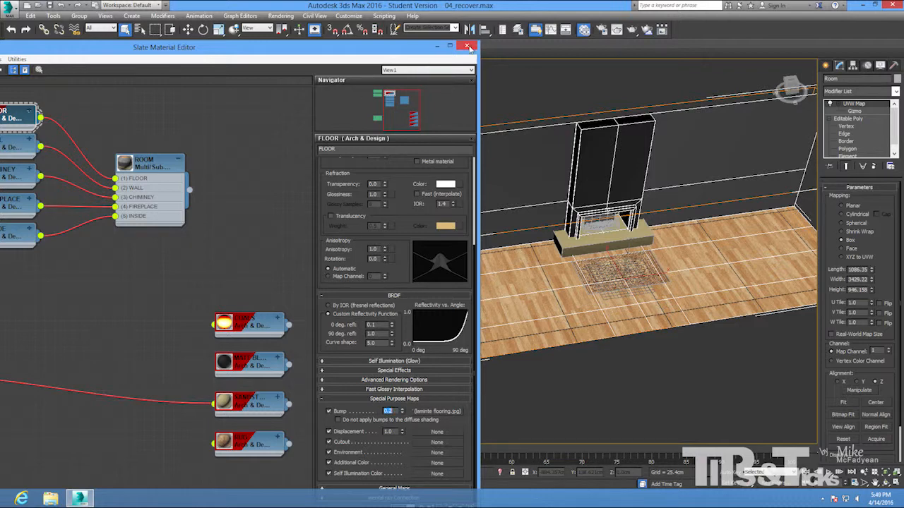
- Close the Slate Material Editor, frame the fireplace from the front and render the perspective view
left_click(468, 47)
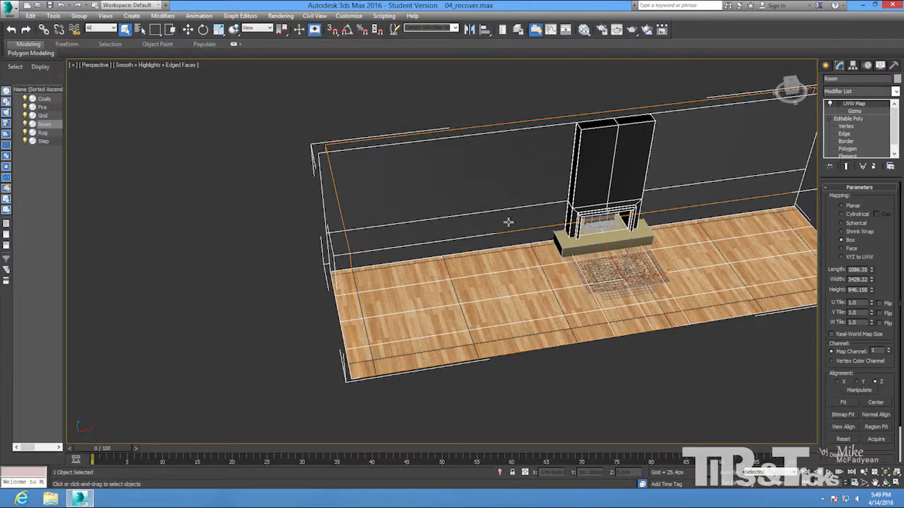
middle_click_drag(508, 222, 509, 222, "alt")
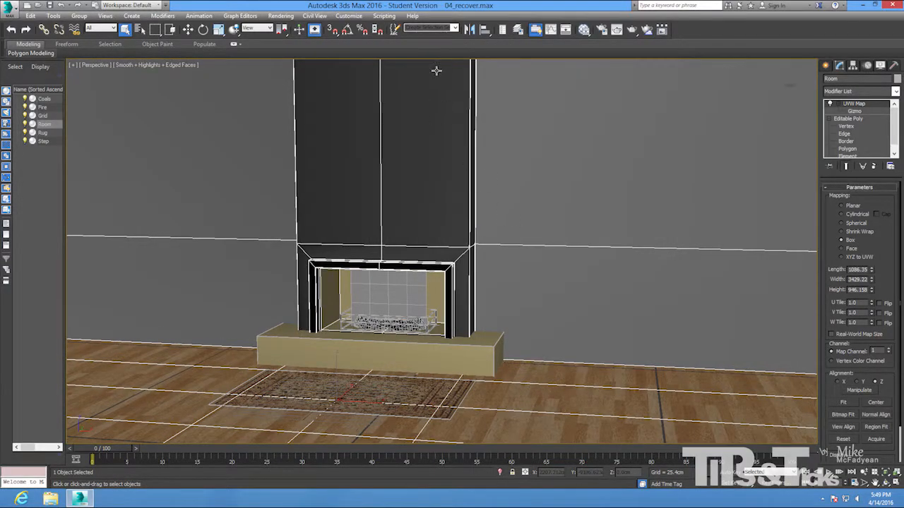
left_click(283, 15)
left_click(288, 28)
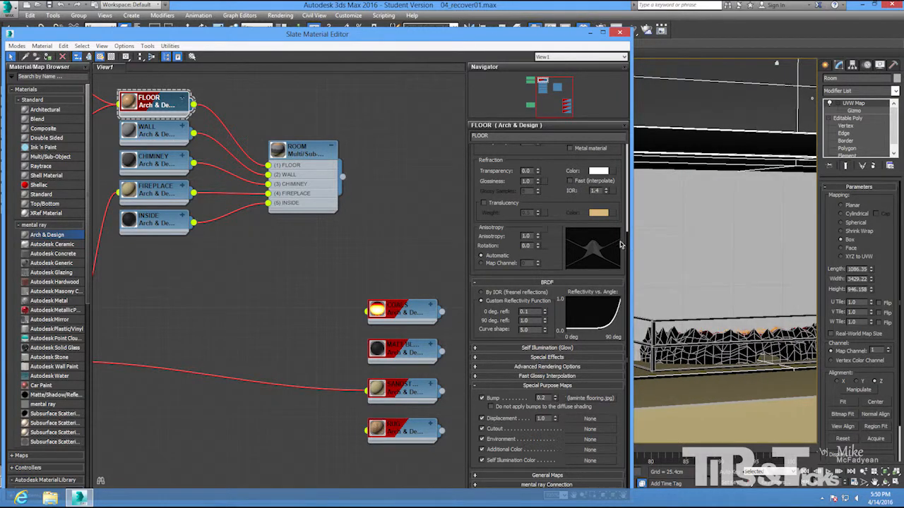
- Add a UVW Map modifier to the Fire plane inside the fireplace
left_click(687, 241)
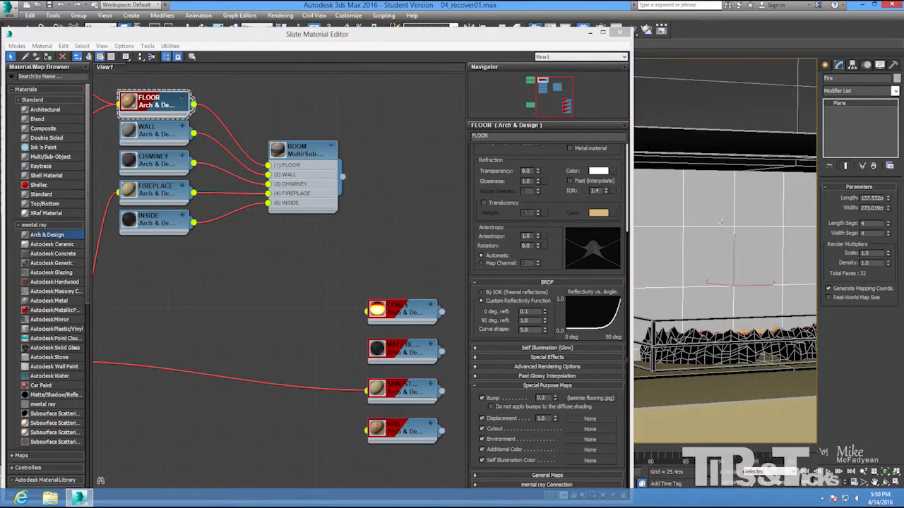
left_click(894, 91)
type("uvw")
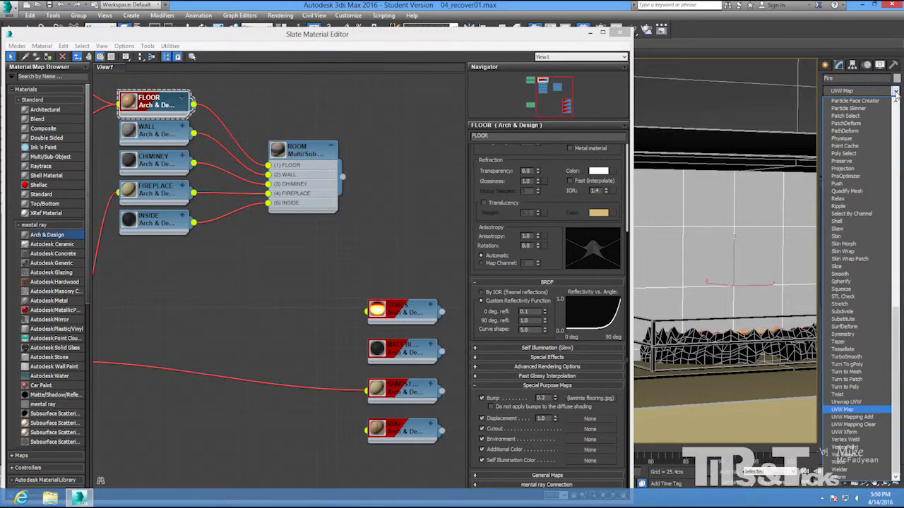
key("Return")
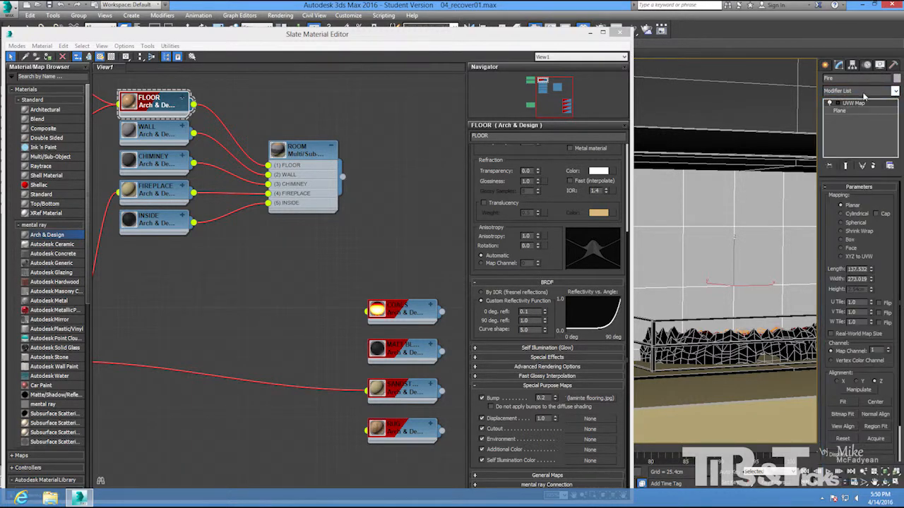
- Hide the ROOM material's child tree, collapse its node and place it above the COALS node
right_click(300, 151)
left_click(327, 302)
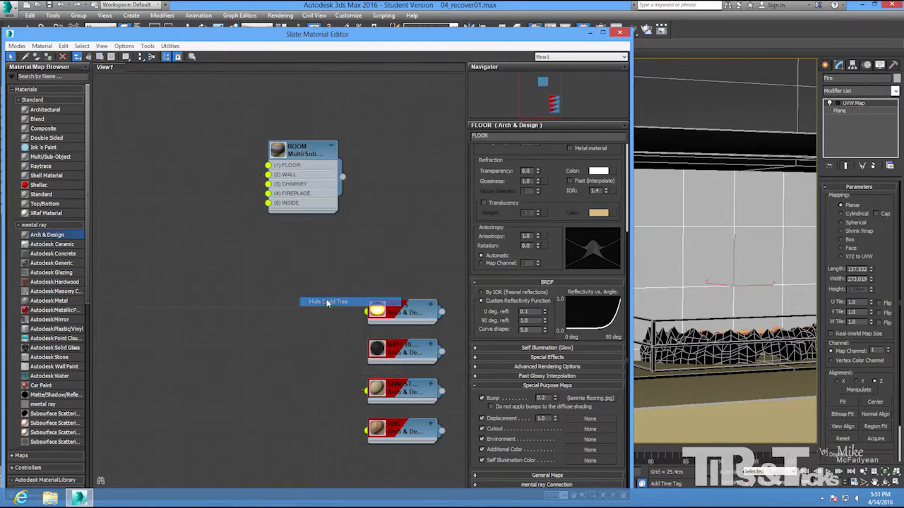
left_click(331, 147)
left_click_drag(307, 161, 406, 284)
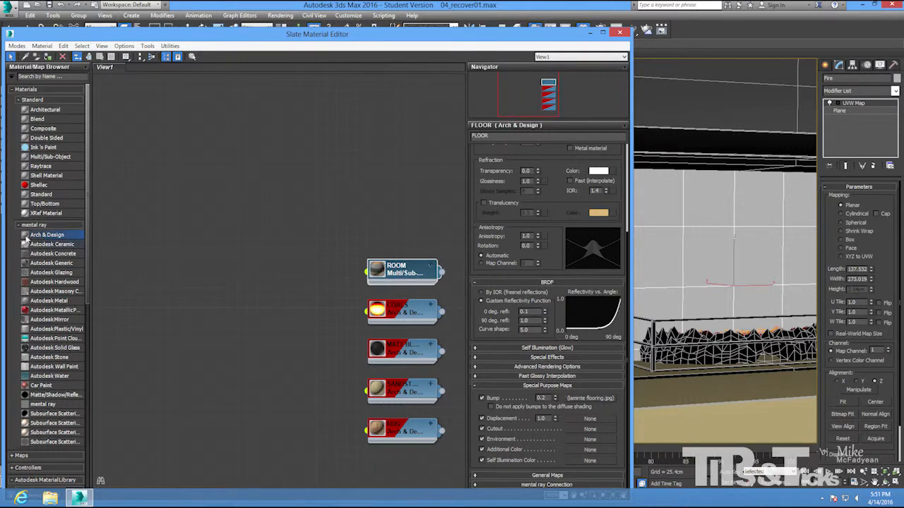
- Create an Arch & Design material named FIRE with reflectivity and reflection glossiness at 0
double_click(35, 235)
double_click(266, 161)
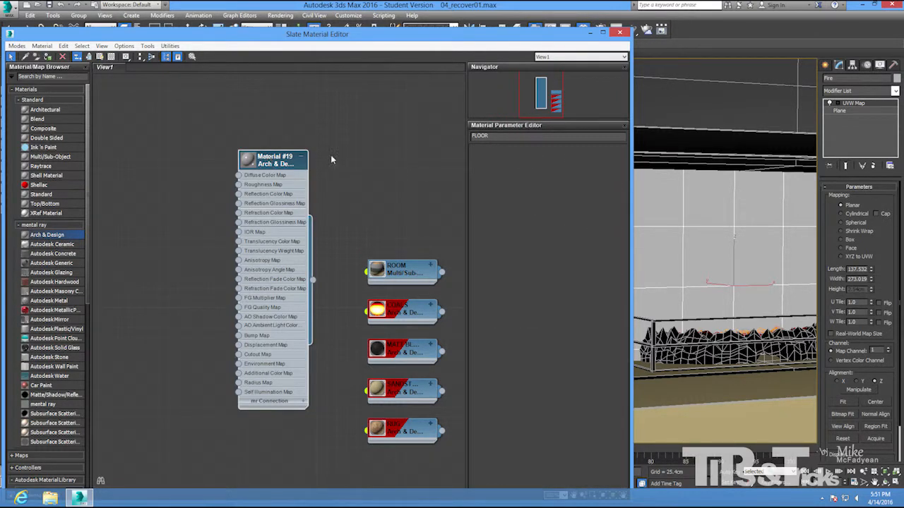
left_click_drag(503, 136, 443, 141)
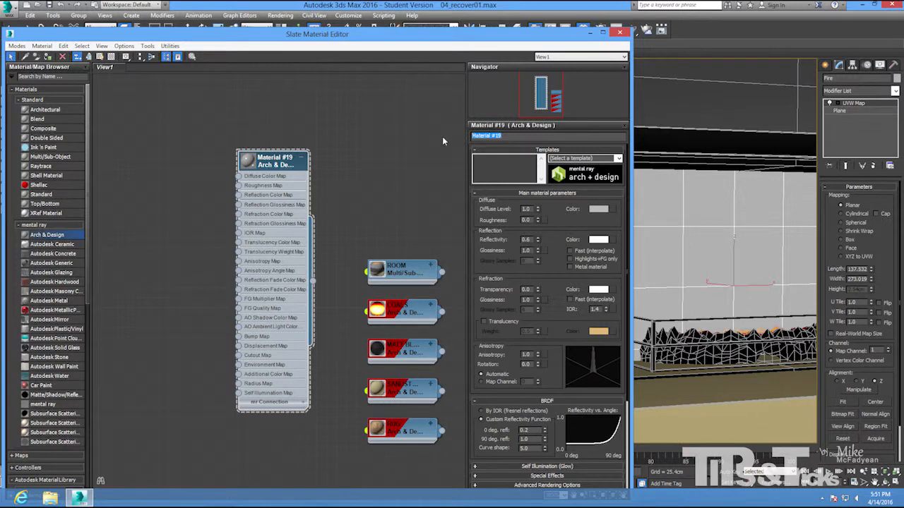
type("FIRE")
right_click(537, 241)
right_click(537, 250)
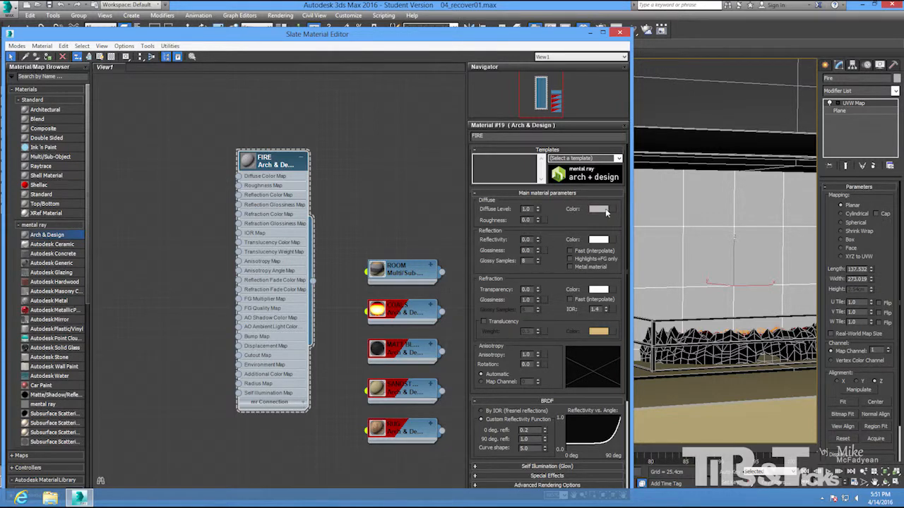
- Load the "fire background 1 - no sound - loopable - 1080p - HD" AVI as a bitmap in FIRE's diffuse color map
left_click(612, 209)
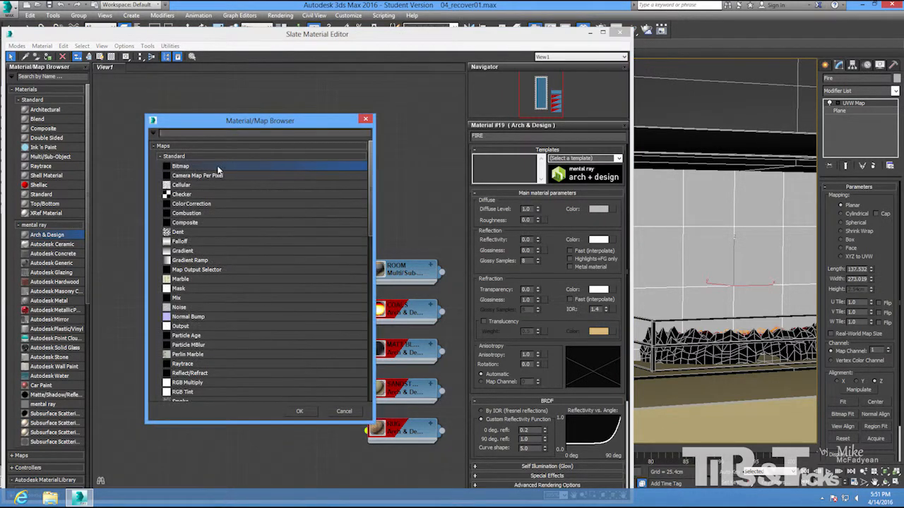
double_click(218, 169)
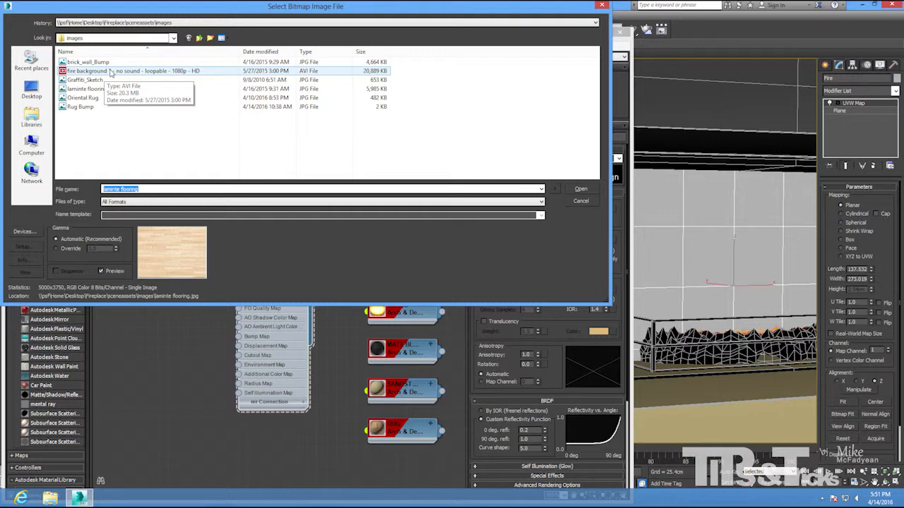
left_click(110, 72)
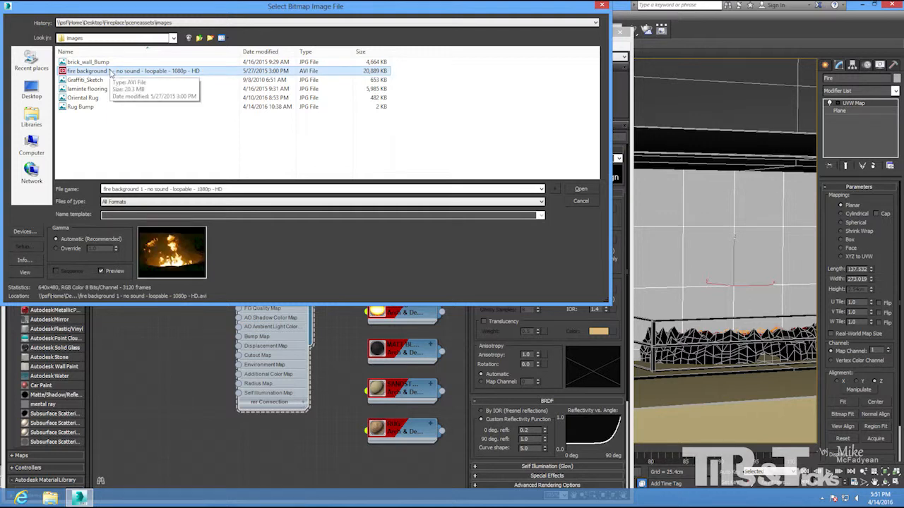
left_click(583, 190)
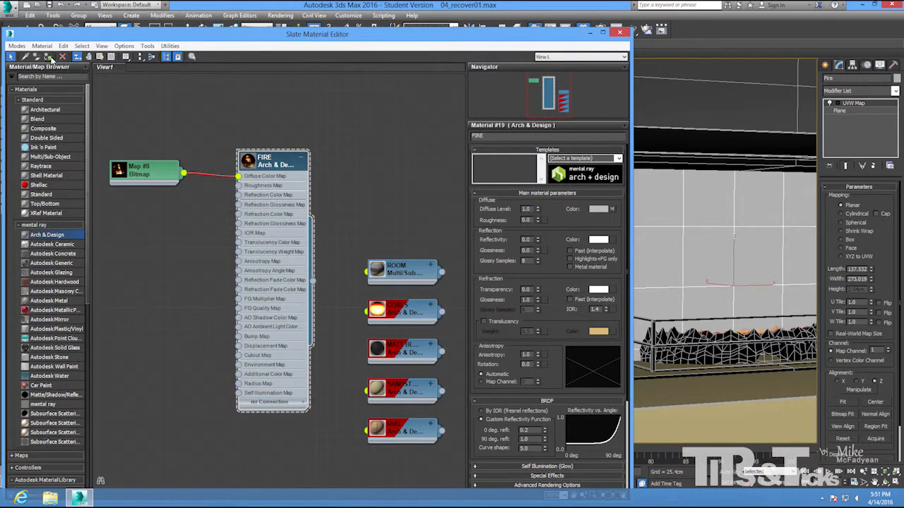
- Assign the FIRE material to the Fire plane and show its map shaded in the viewport
left_click(48, 56)
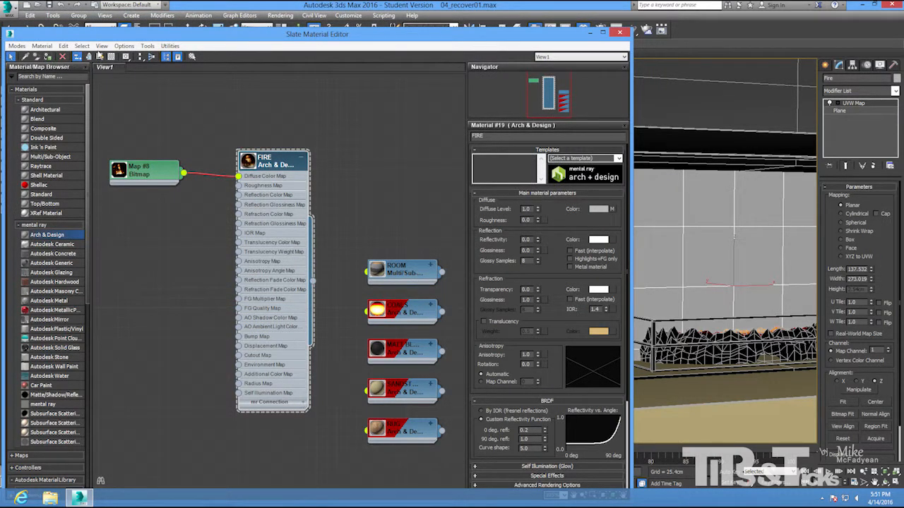
left_click(100, 56)
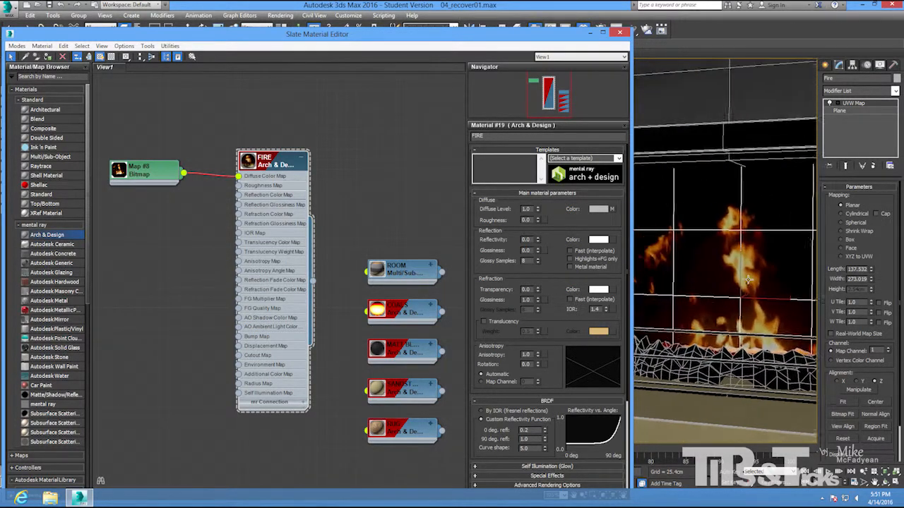
middle_click_drag(748, 280, 688, 211, "alt")
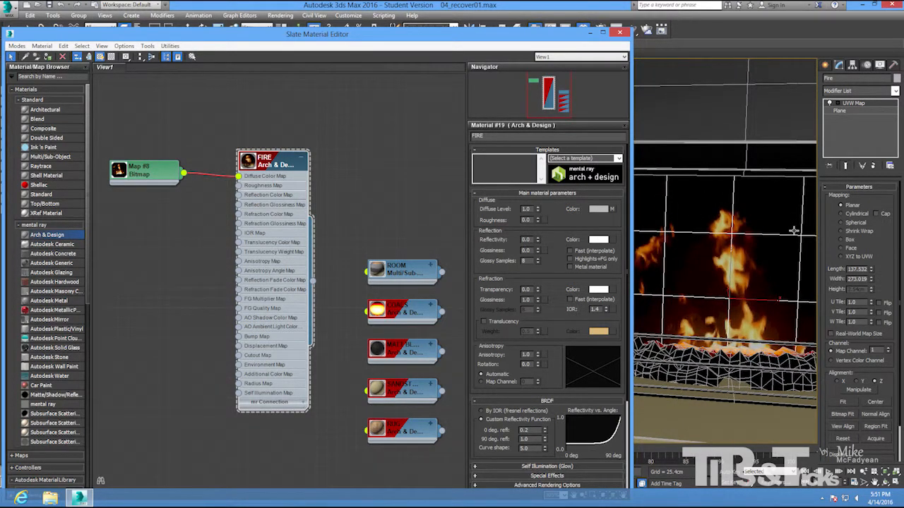
middle_click_drag(787, 254, 728, 269, "alt")
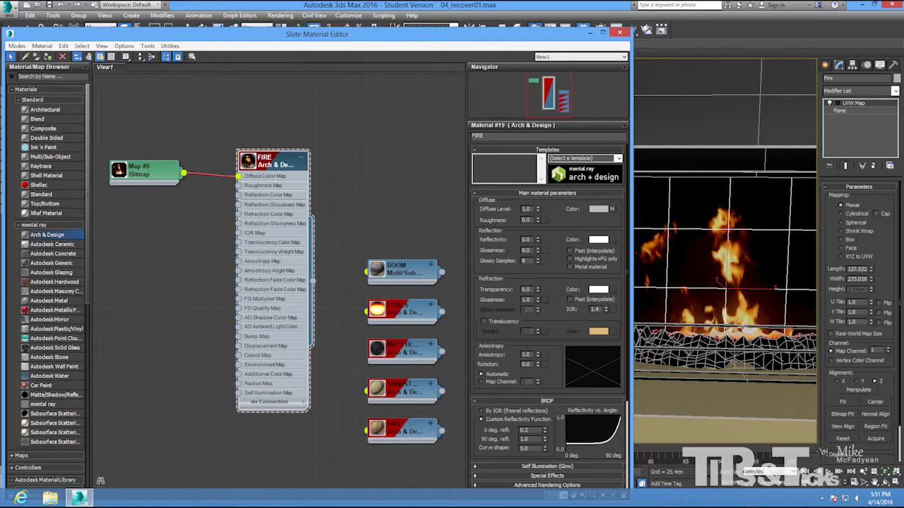
- Enable FIRE's self-illumination with a copy of the diffuse bitmap as filter color, luminance 1500 cd/m² and scene illumination on
right_click(615, 210)
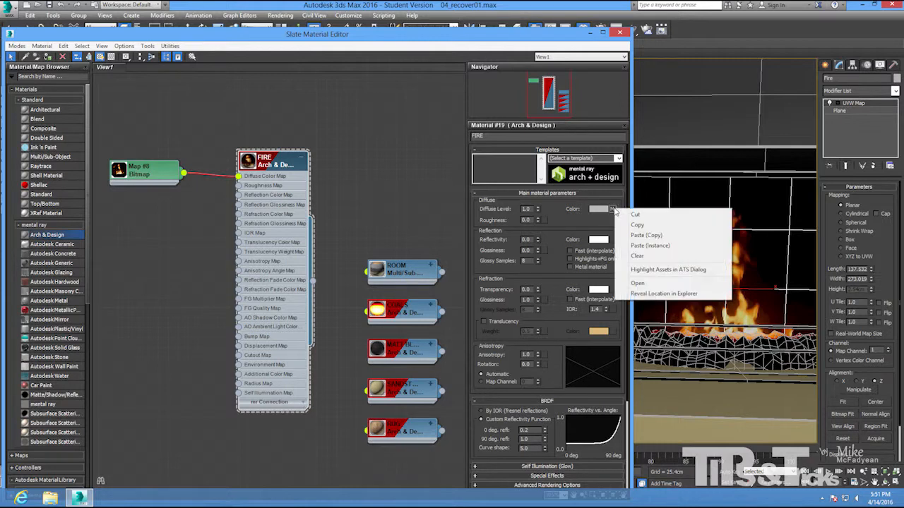
left_click(632, 225)
scroll(556, 384, "down", 5)
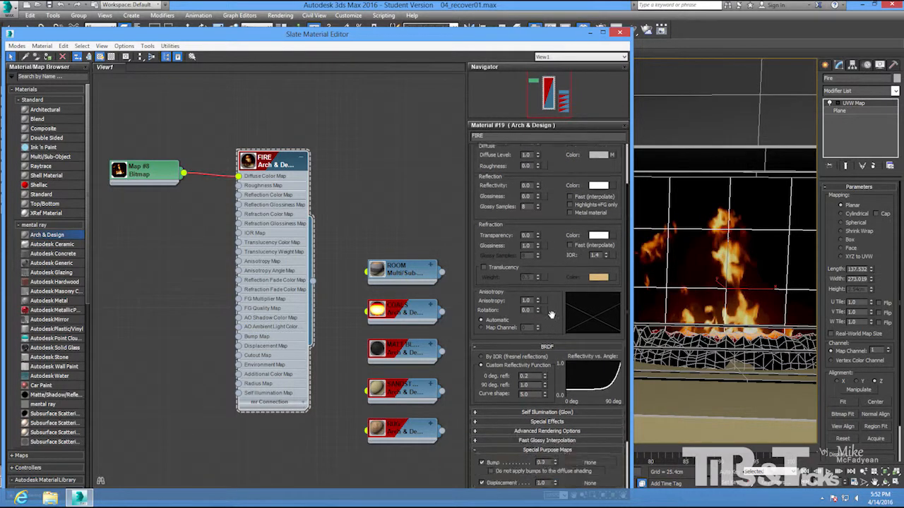
left_click(533, 349)
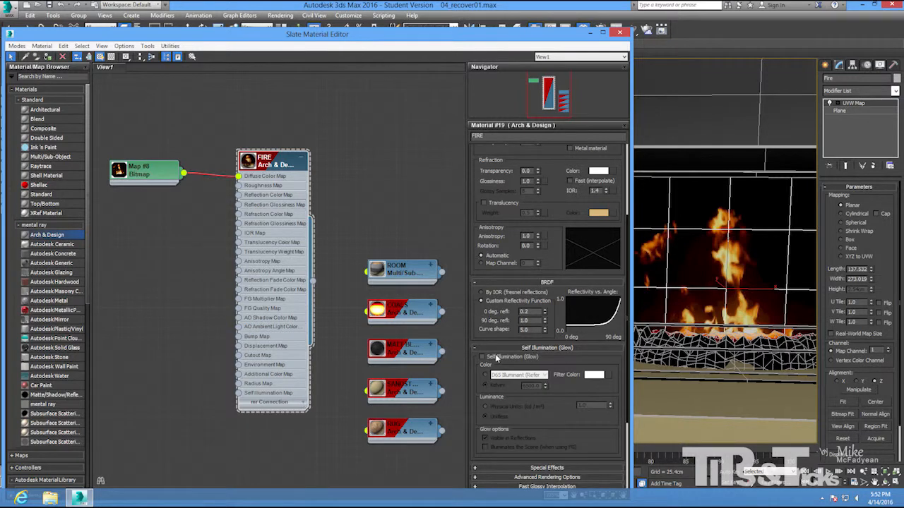
left_click(497, 358)
right_click(606, 375)
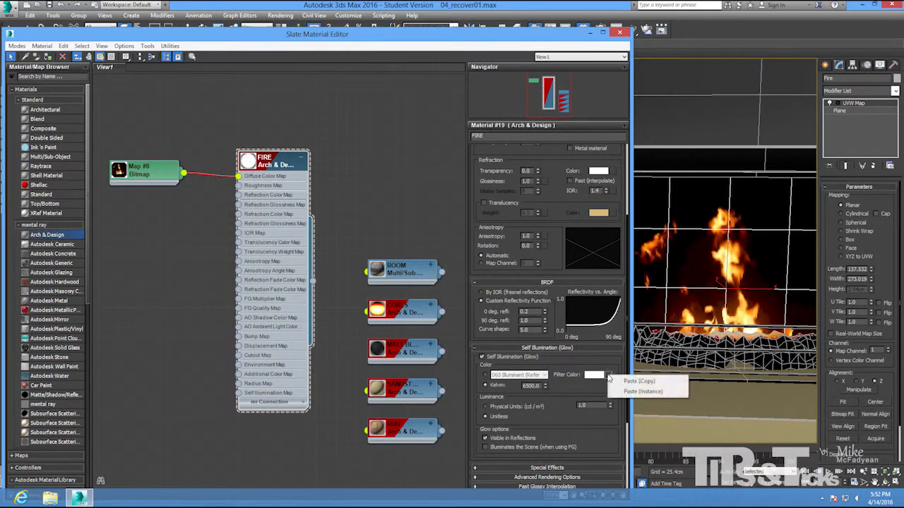
left_click(621, 381)
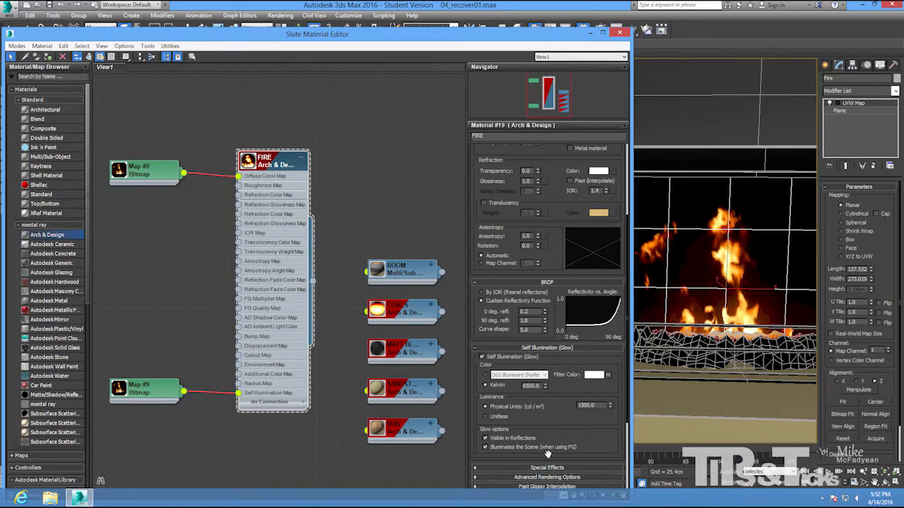
- Paste the fire bitmap as an independent copy into FIRE's Cutout map slot and check the flames in the fireplace
left_click_drag(567, 431, 562, 289)
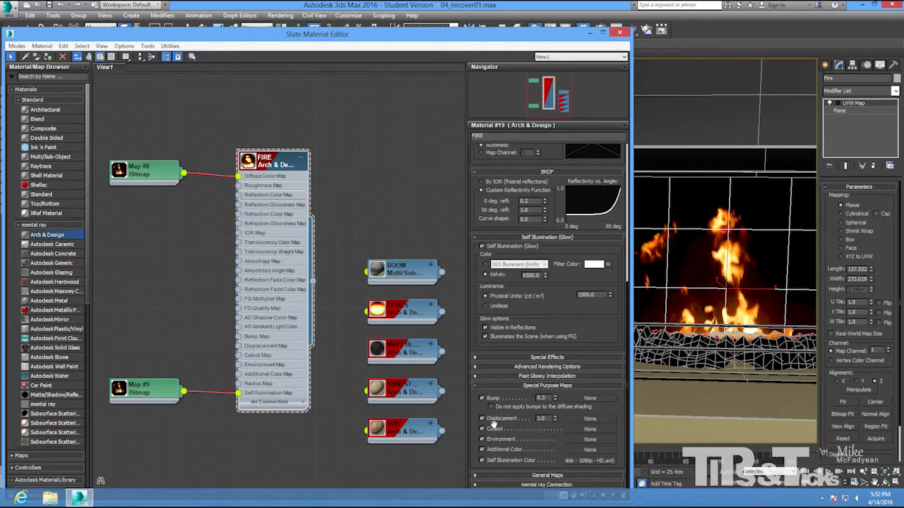
mouse_move(496, 432)
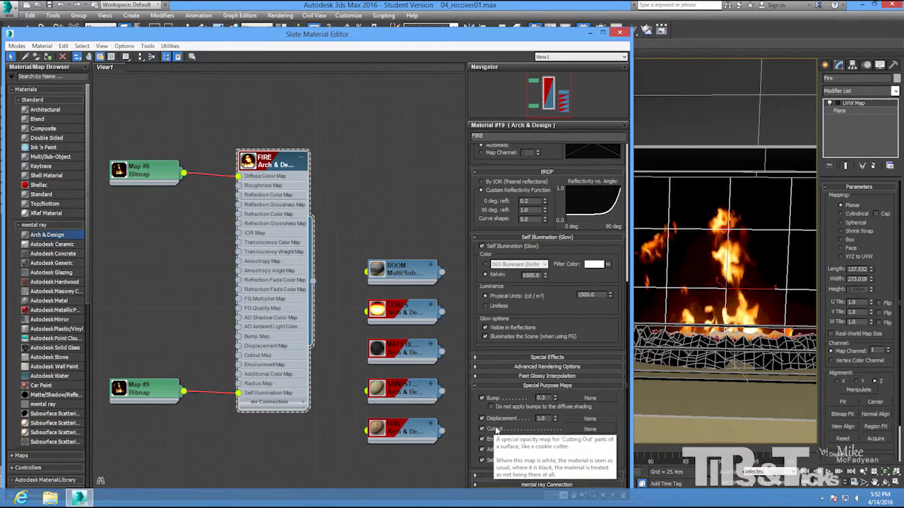
right_click(583, 428)
left_click(600, 435)
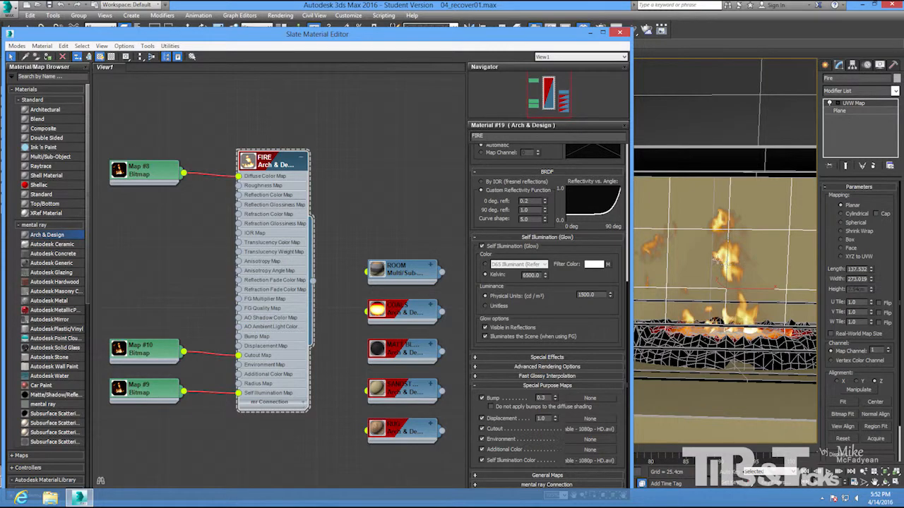
middle_click_drag(686, 245, 771, 252, "alt")
scroll(706, 255, "up", 3)
middle_click_drag(713, 221, 691, 296, "alt")
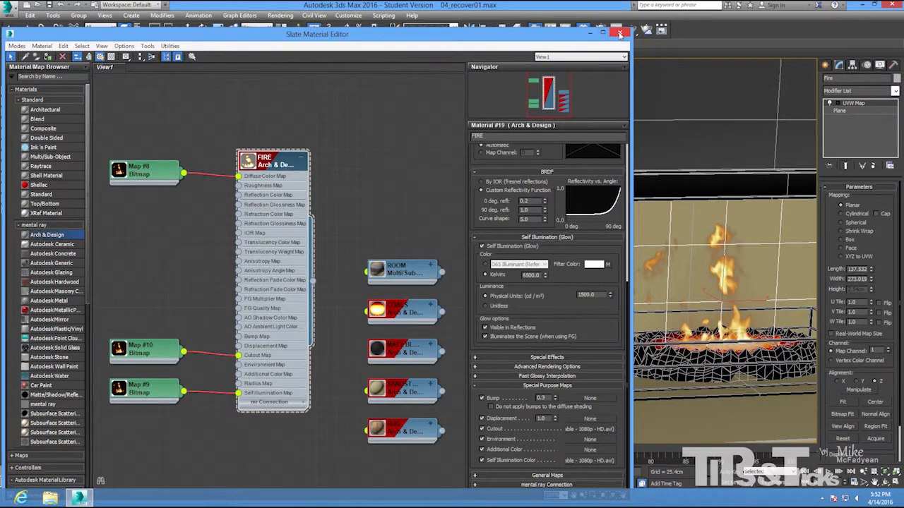
- Close the Slate Material Editor and play the animation to preview the flames in the perspective view
left_click(620, 33)
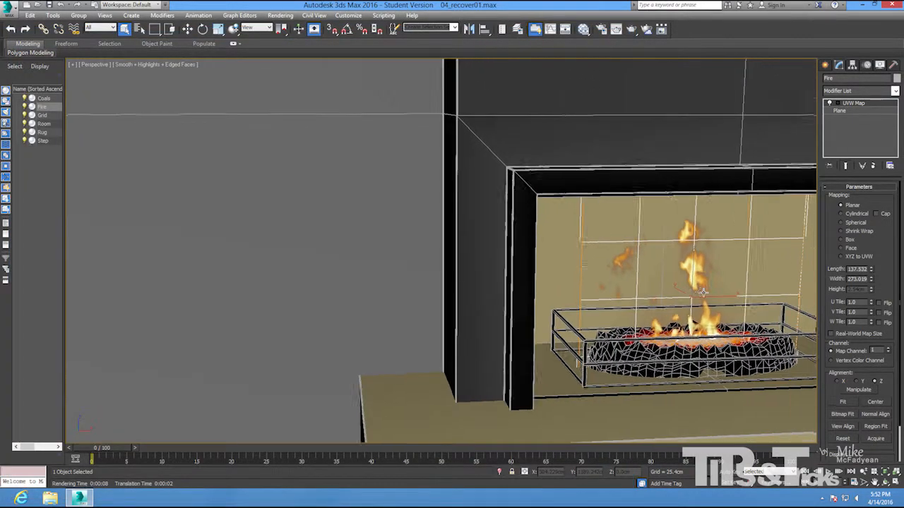
middle_click_drag(703, 292, 443, 271)
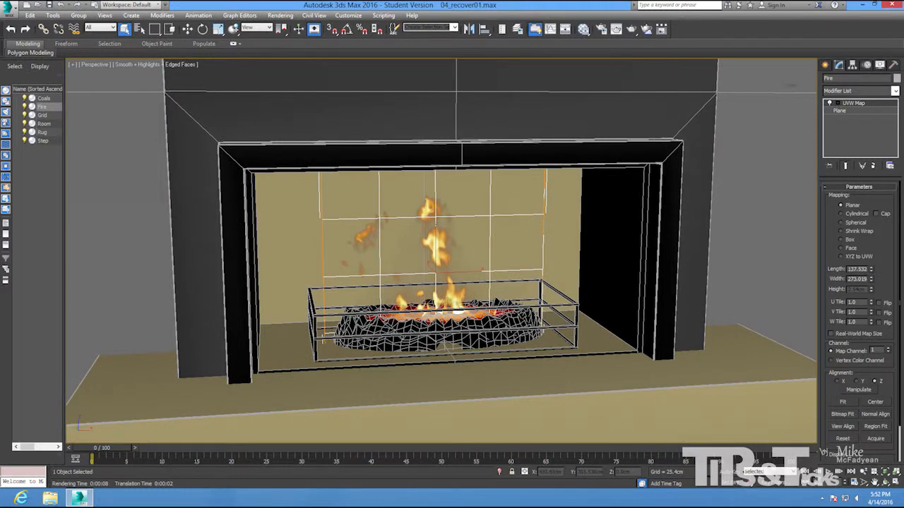
left_click(827, 471)
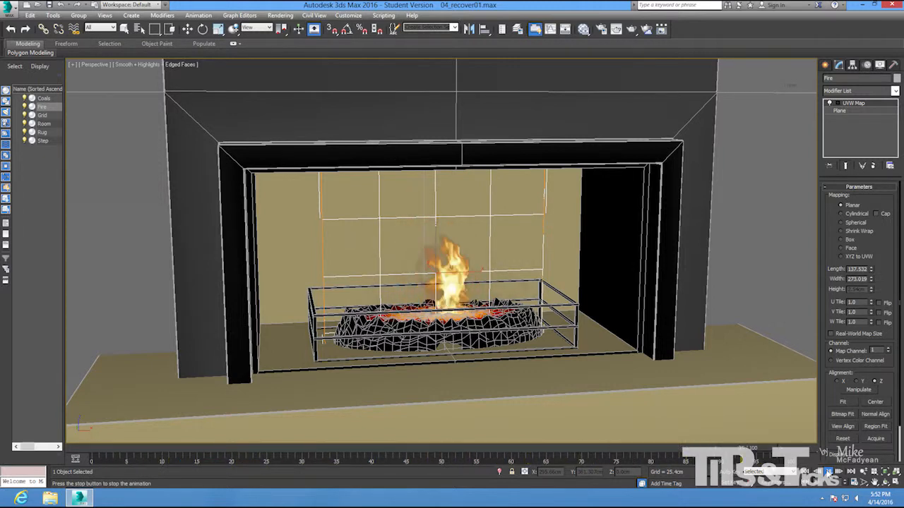
left_click(828, 471)
middle_click_drag(431, 263, 469, 220, "alt")
scroll(478, 233, "up", 1)
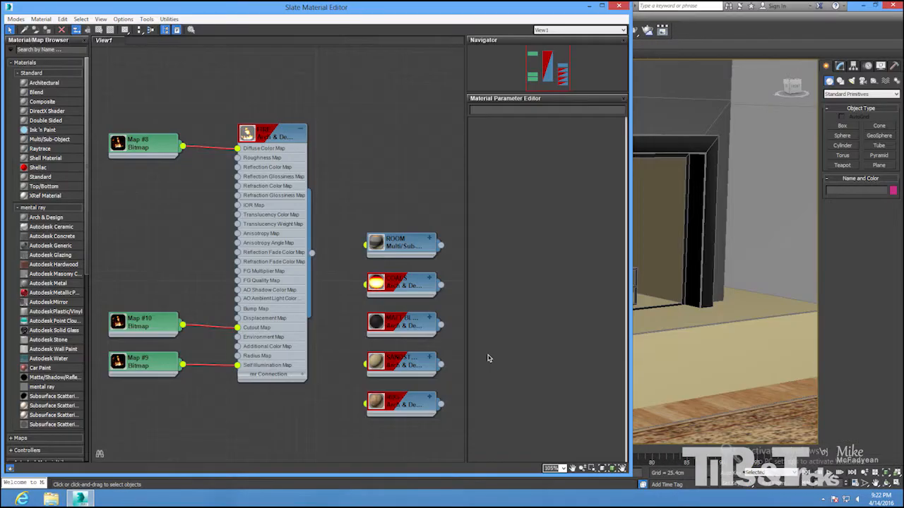
- Hide the FIRE material's child tree, collapse its node above ROOM and close the Slate Material Editor
right_click(289, 136)
left_click(329, 297)
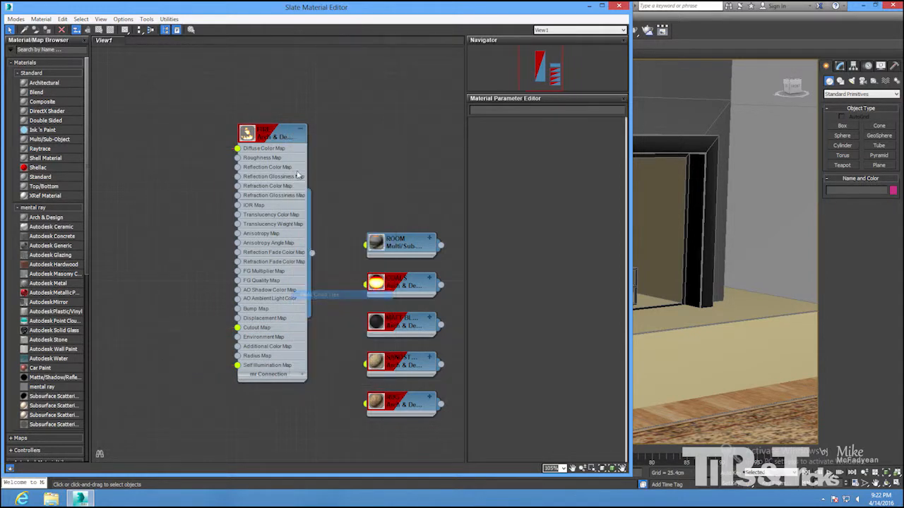
left_click(301, 128)
left_click_drag(274, 134, 404, 205)
left_click(618, 6)
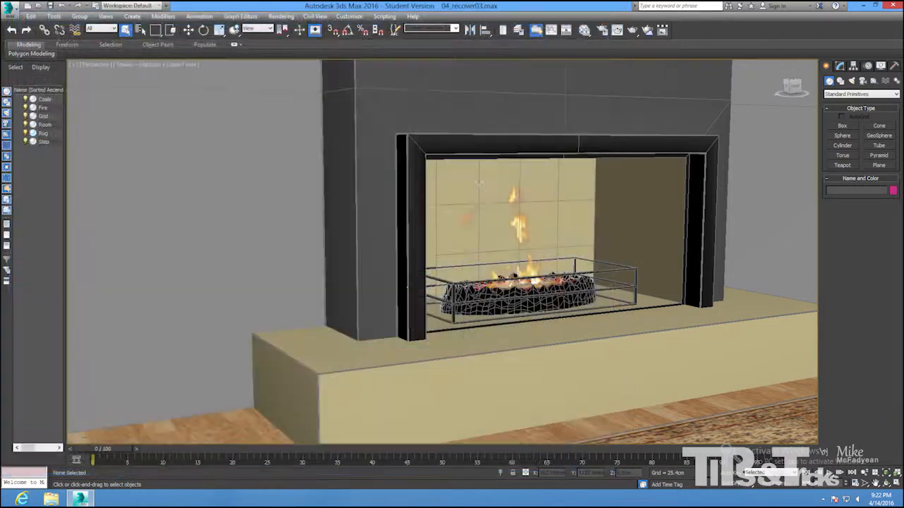
- Frame the fireplace at an angle with the rug, create a standard camera from that view and open the camera's parameters
middle_click_drag(402, 288, 401, 287, "alt")
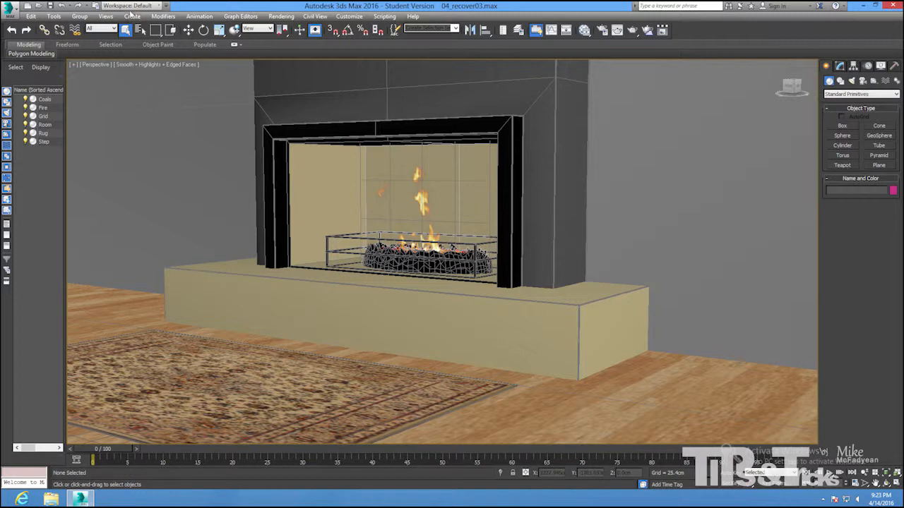
left_click(132, 15)
mouse_move(141, 170)
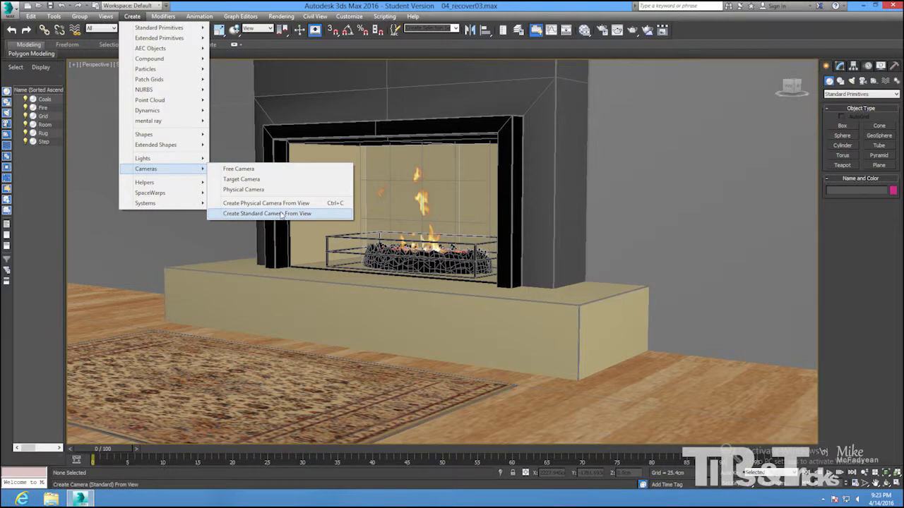
left_click(318, 217)
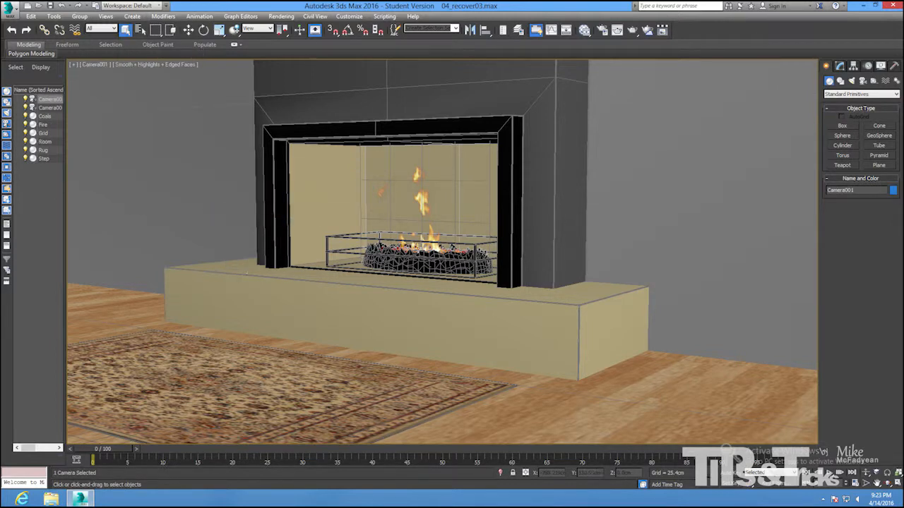
left_click(840, 66)
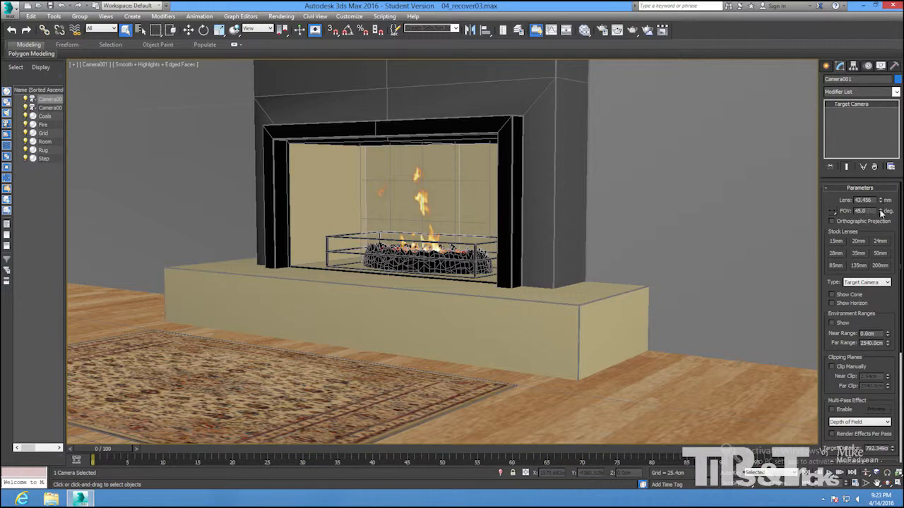
- Widen the camera's field of view to 56 degrees and render a 640x480 test image of the camera view
left_click_drag(881, 212, 881, 201)
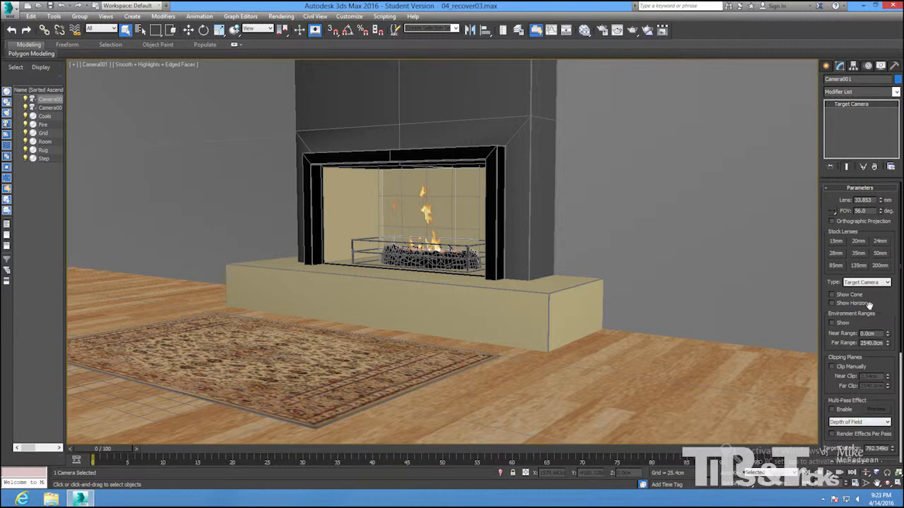
left_click(868, 188)
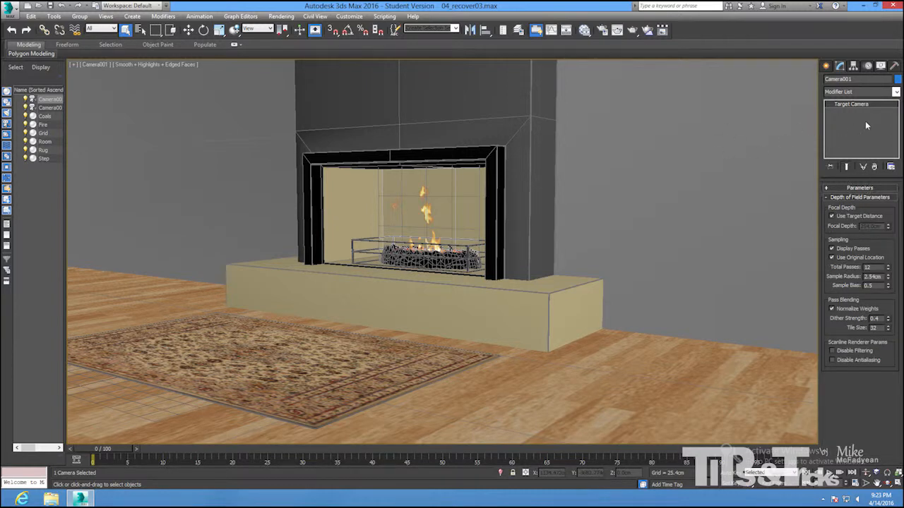
left_click(286, 17)
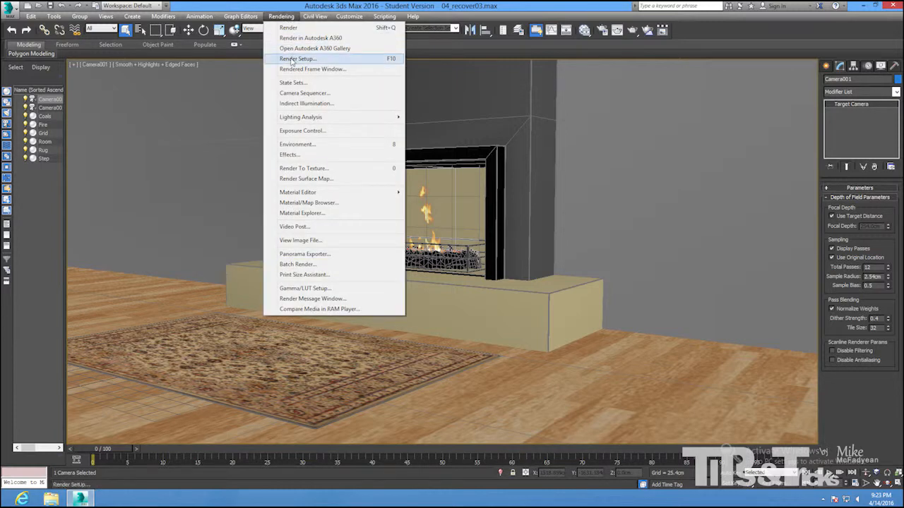
left_click(293, 58)
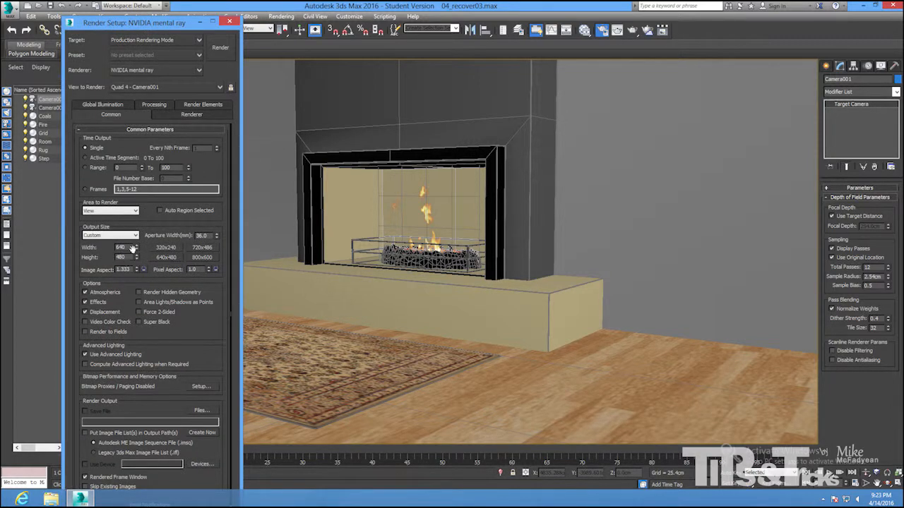
left_click(220, 47)
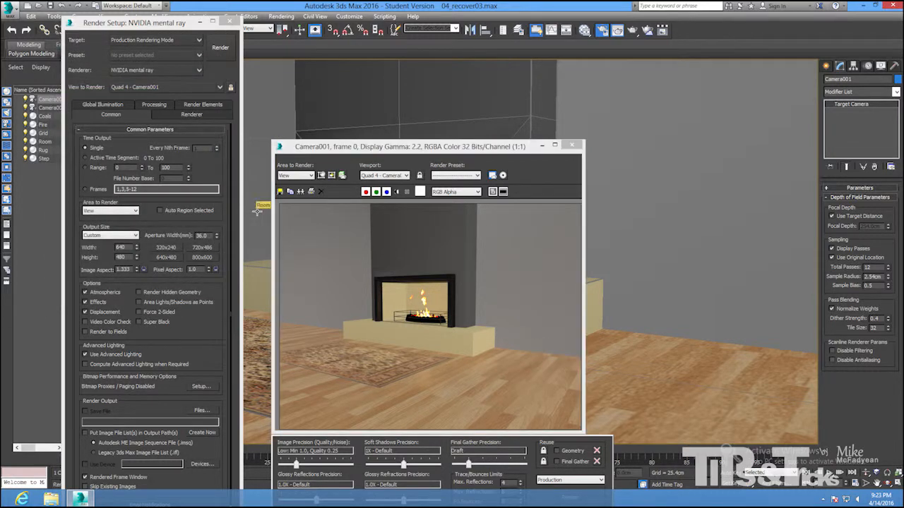
left_click(572, 146)
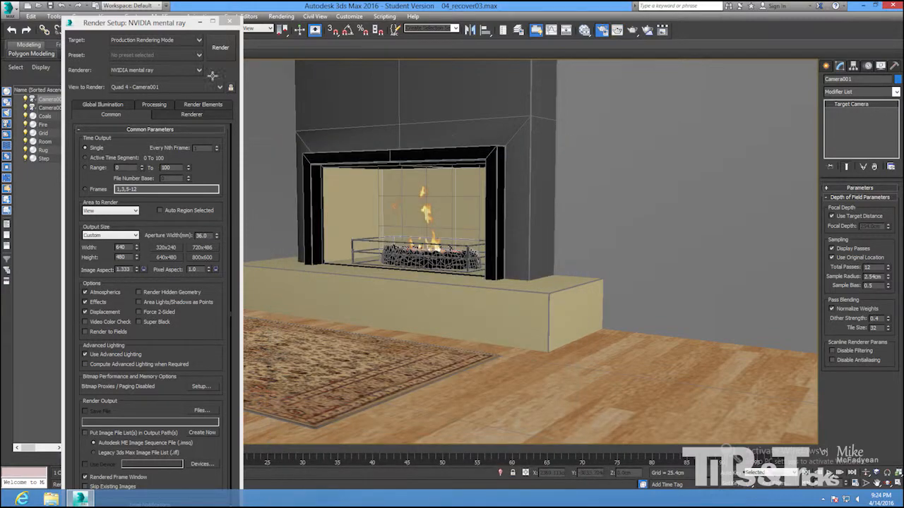
left_click(229, 21)
- Create a standard mr Area Omni light in the top view, centred on the coals in the fireplace
key("alt+w")
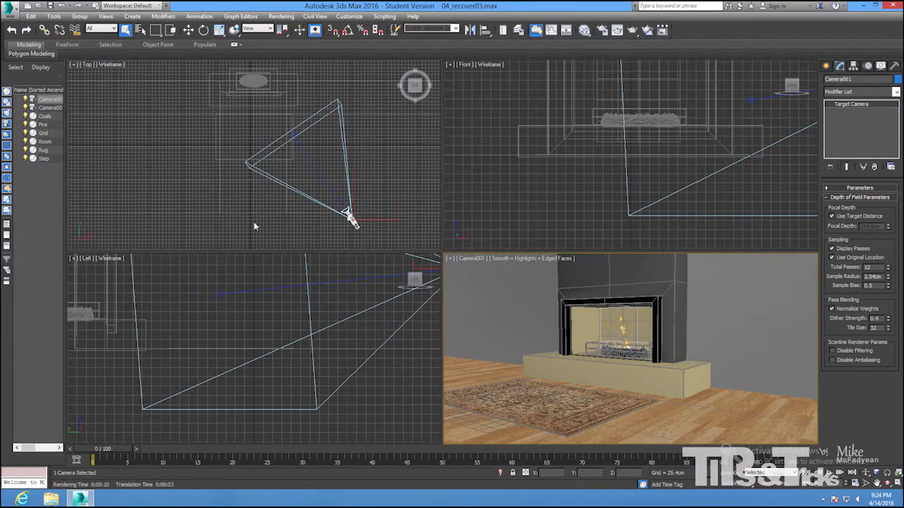
left_click(825, 66)
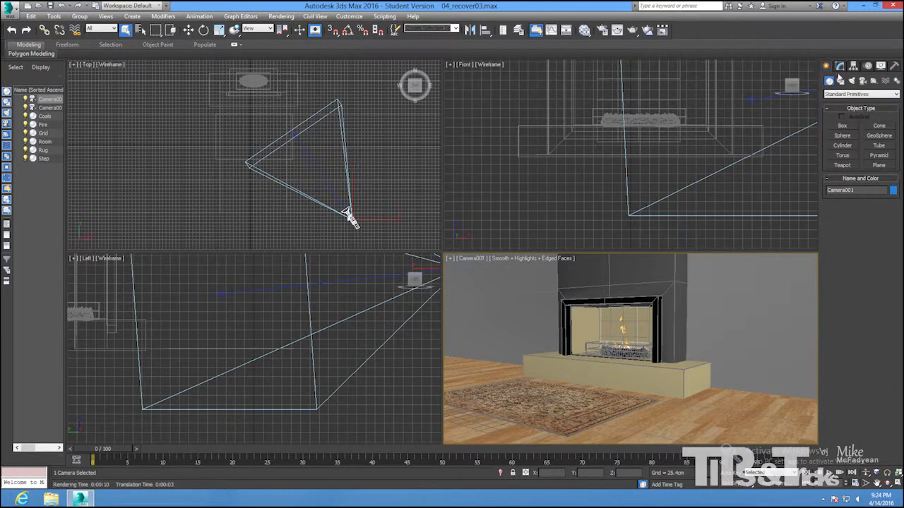
left_click(852, 80)
left_click(853, 94)
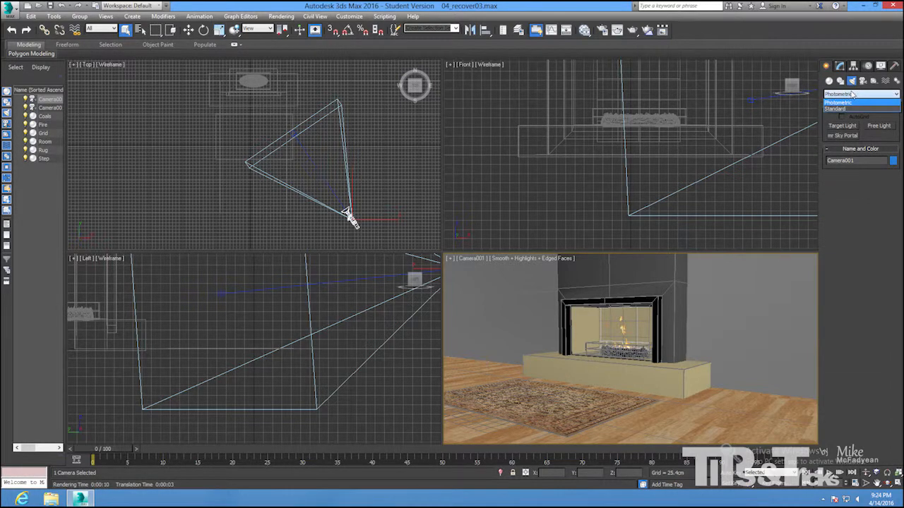
left_click(853, 111)
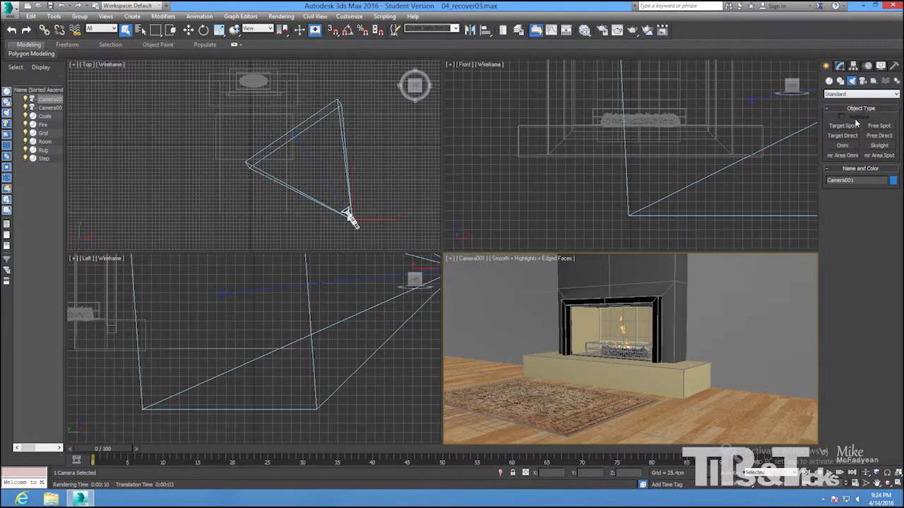
left_click(843, 155)
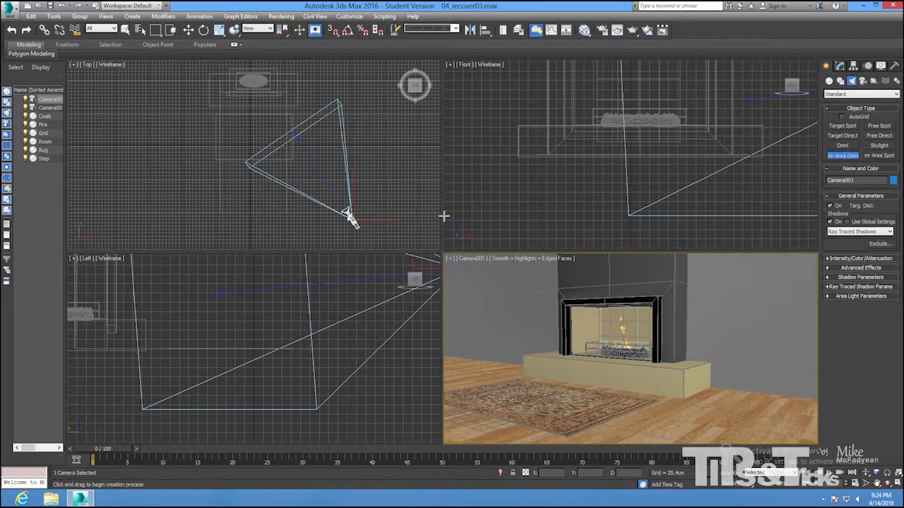
left_click(252, 81)
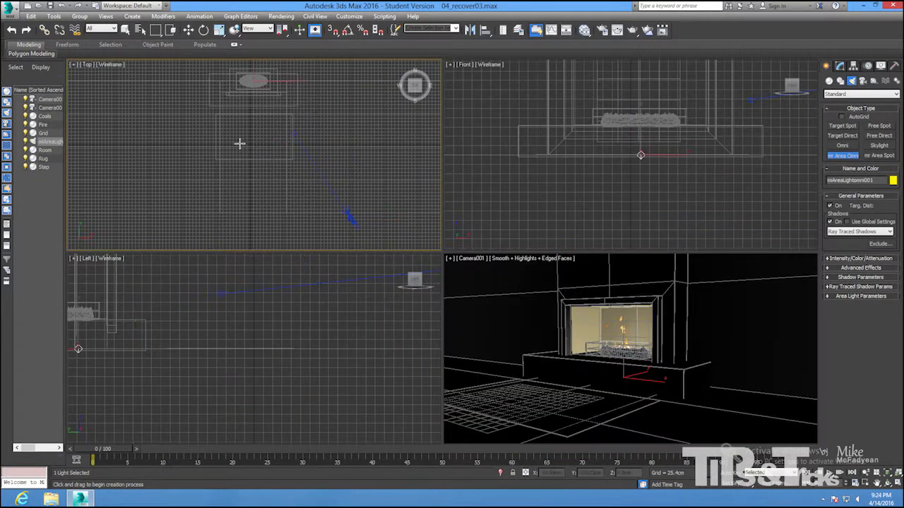
- Raise the light above the coals in the left view and shift it slightly towards the fireplace opening
middle_click(211, 407)
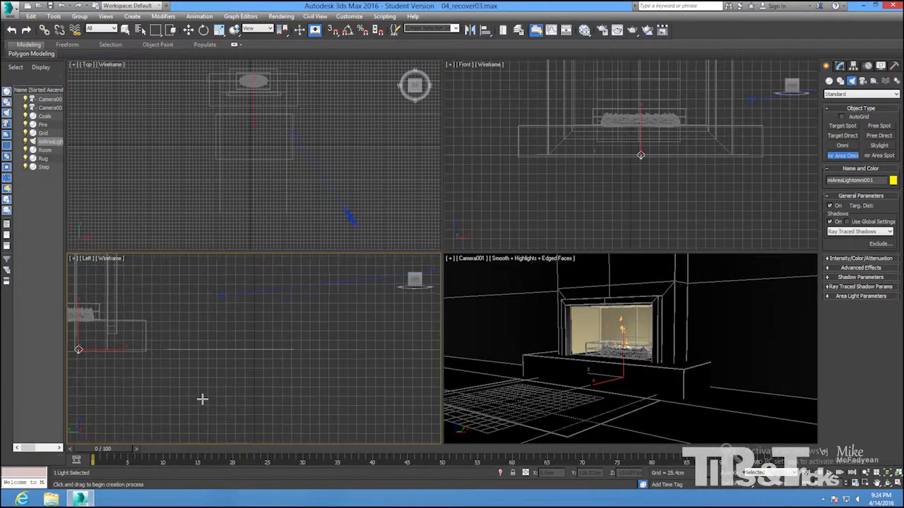
middle_click_drag(123, 355, 179, 383)
key("w")
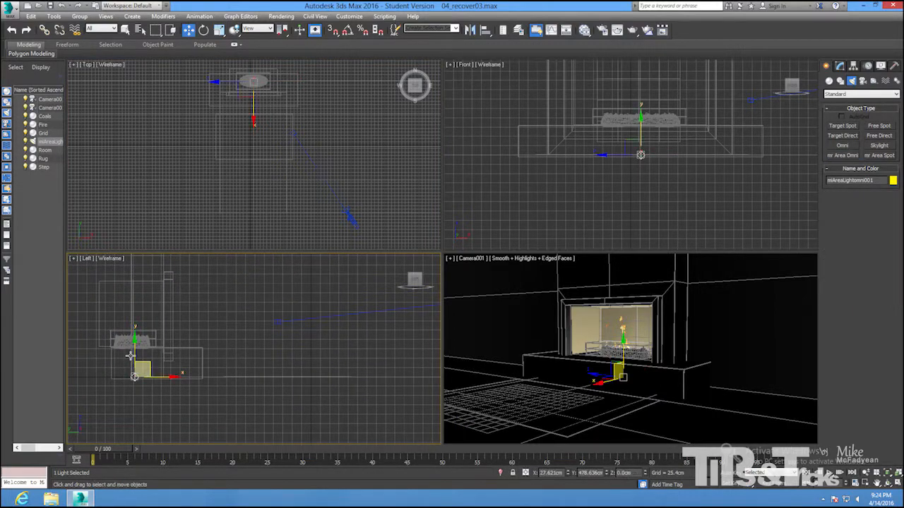
left_click_drag(134, 350, 134, 285)
left_click_drag(161, 315, 166, 315)
- Set the area omni light's intensity multiplier to 0.4
left_click(839, 65)
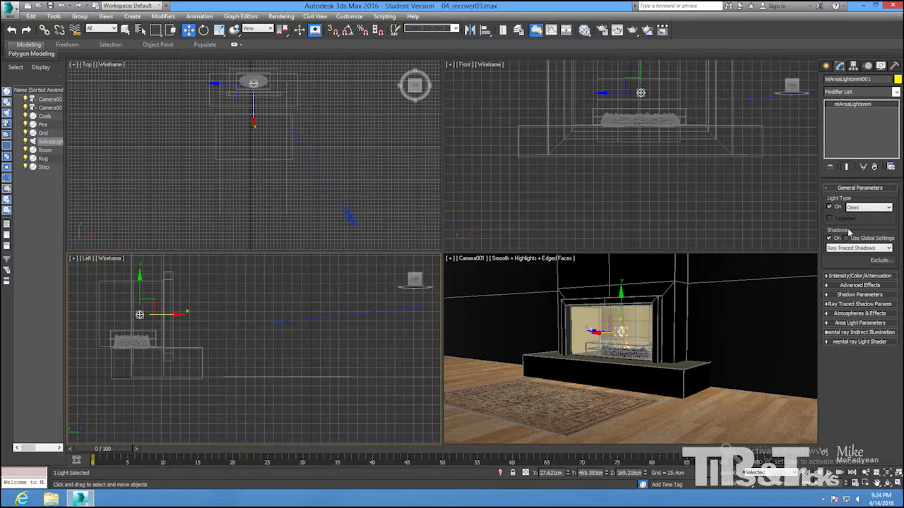
left_click(853, 276)
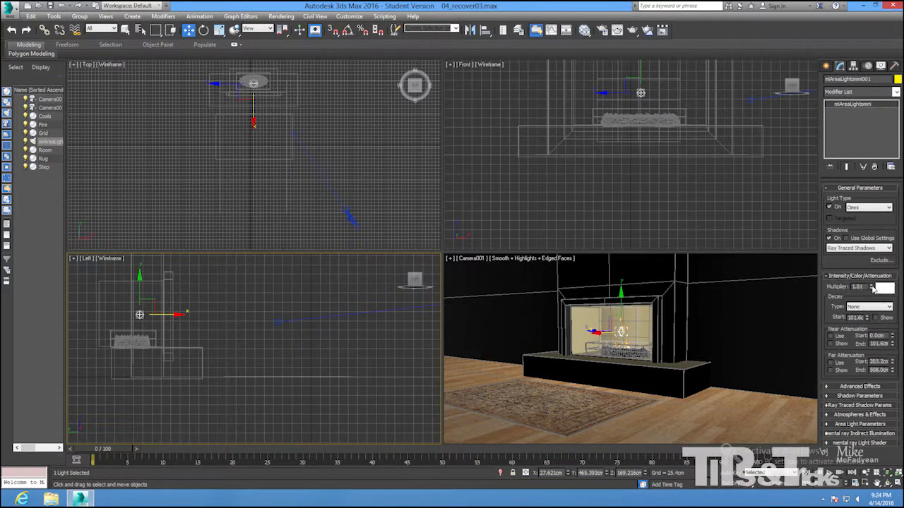
left_click_drag(873, 288, 870, 317)
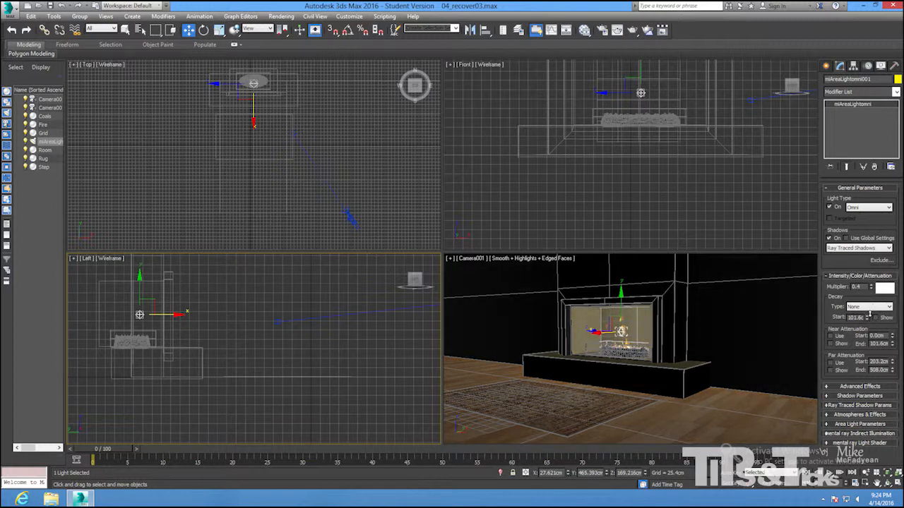
- Change the light's colour to a pale, warm yellow with a hue of 32
left_click(884, 289)
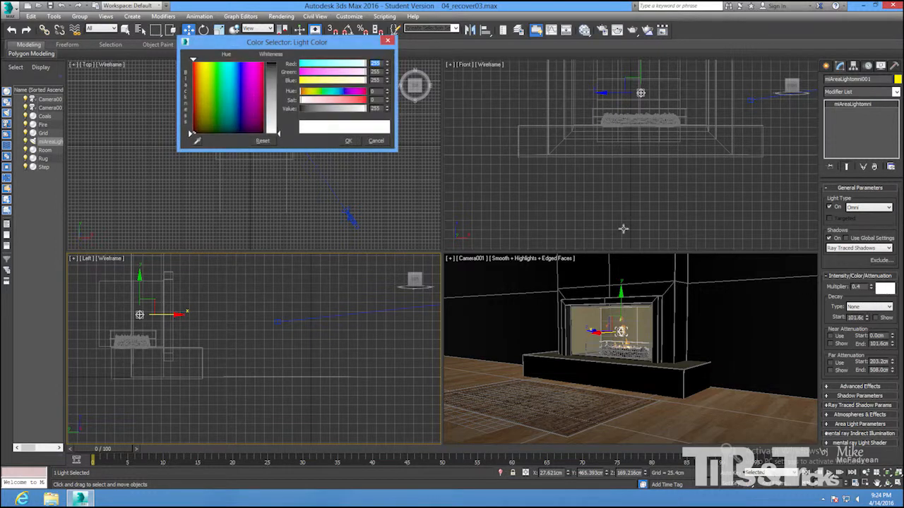
left_click(201, 87)
left_click_drag(269, 79, 267, 72)
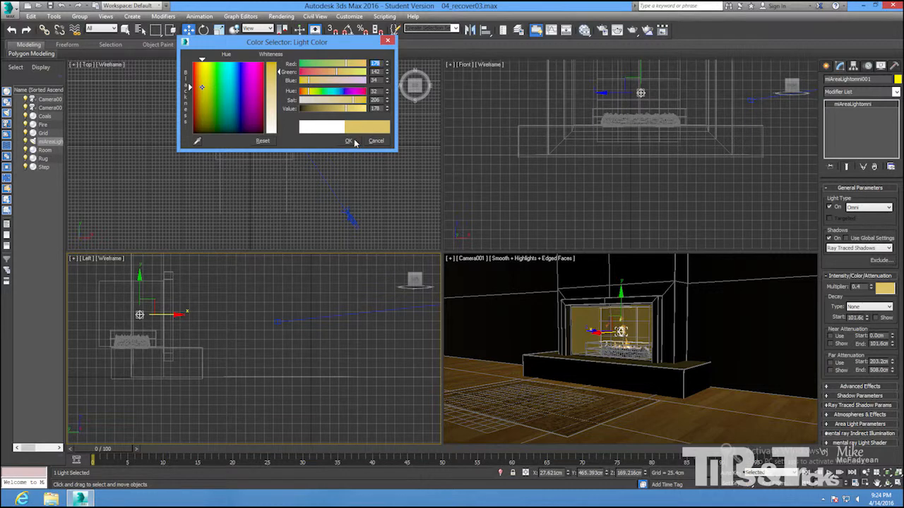
left_click_drag(275, 92, 274, 101)
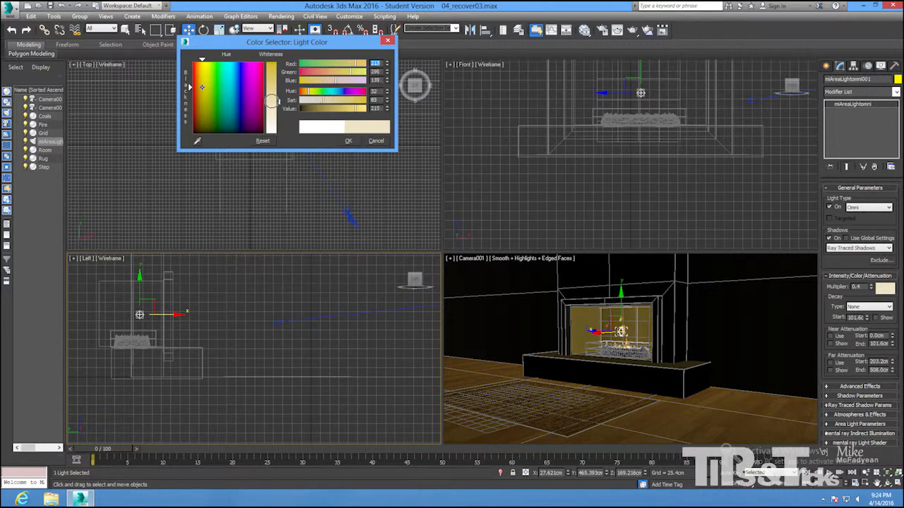
left_click(350, 142)
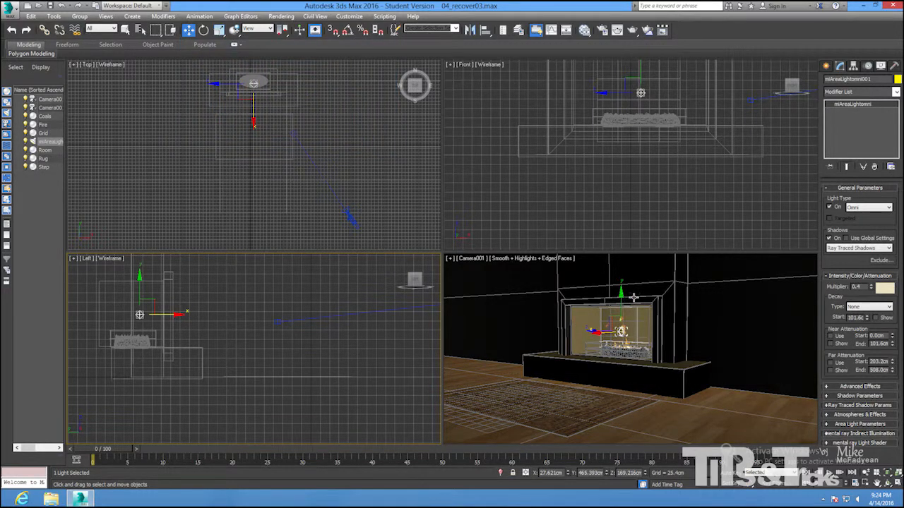
- Render the camera view to check the light in the fireplace, and close the rendered image
right_click(517, 274)
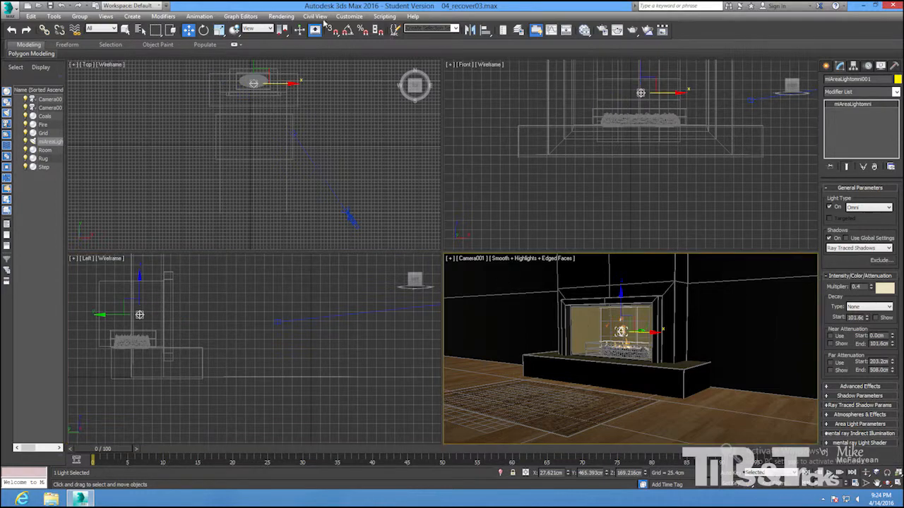
left_click(281, 16)
left_click(288, 28)
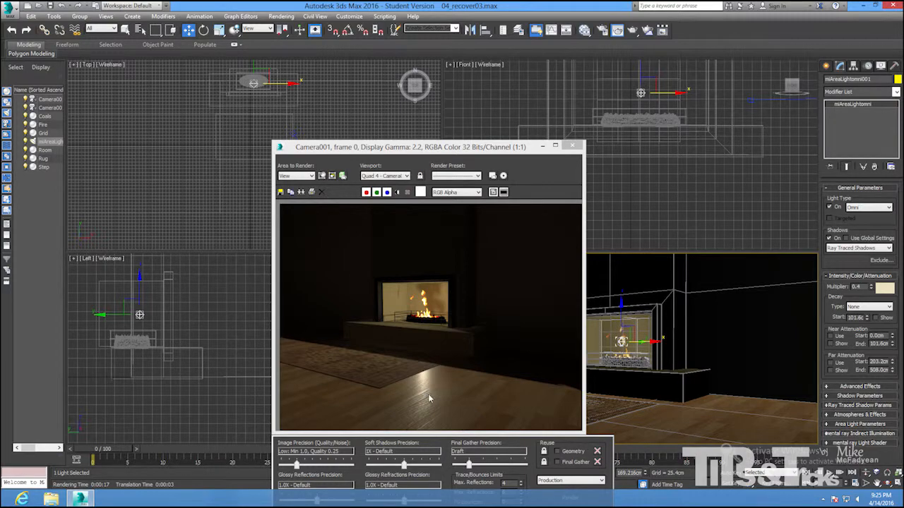
left_click(573, 145)
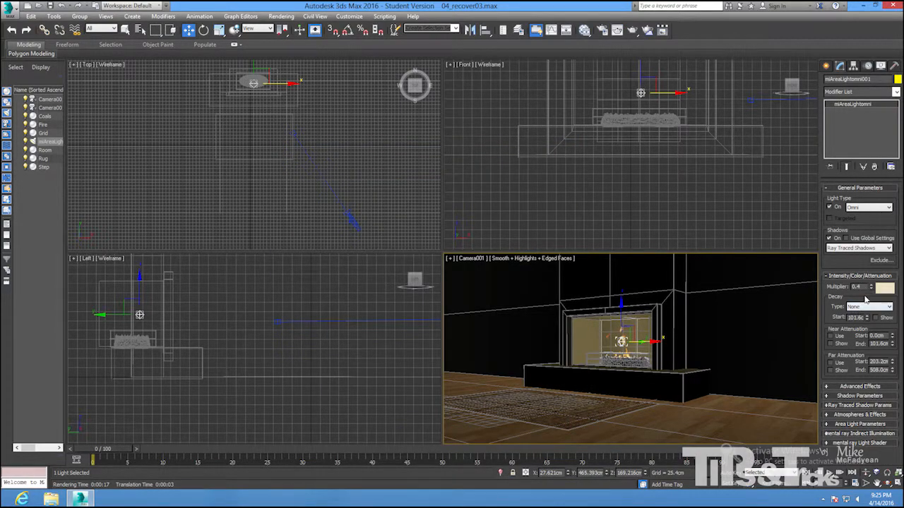
- Stop the light from affecting specular highlights and render the camera view again to check the floor
left_click(860, 276)
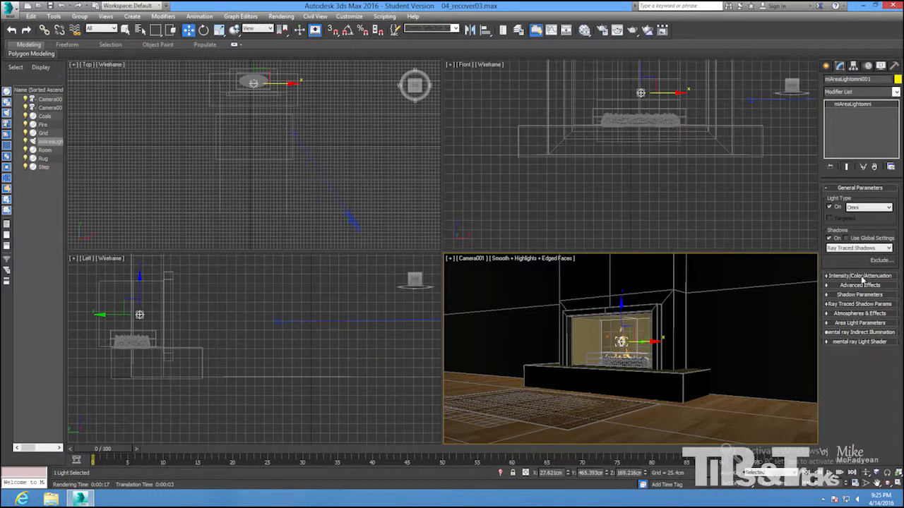
left_click(860, 285)
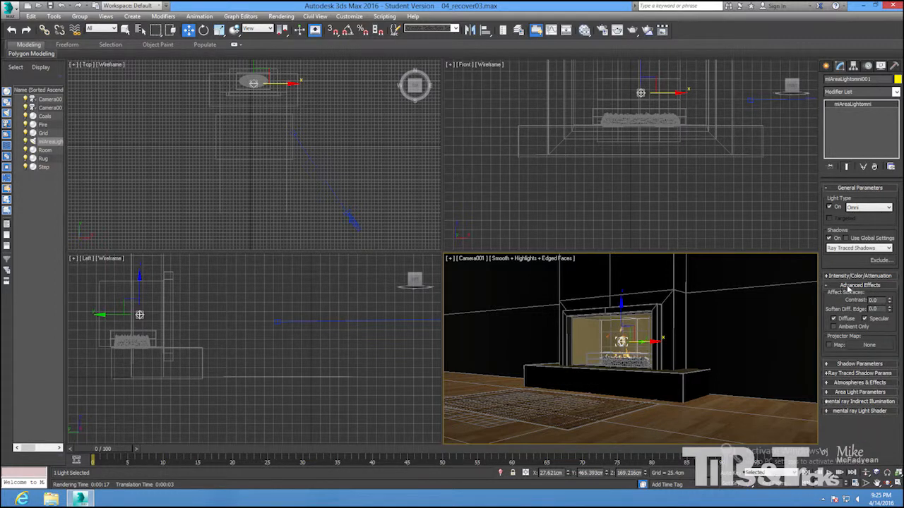
left_click(865, 319)
left_click(281, 16)
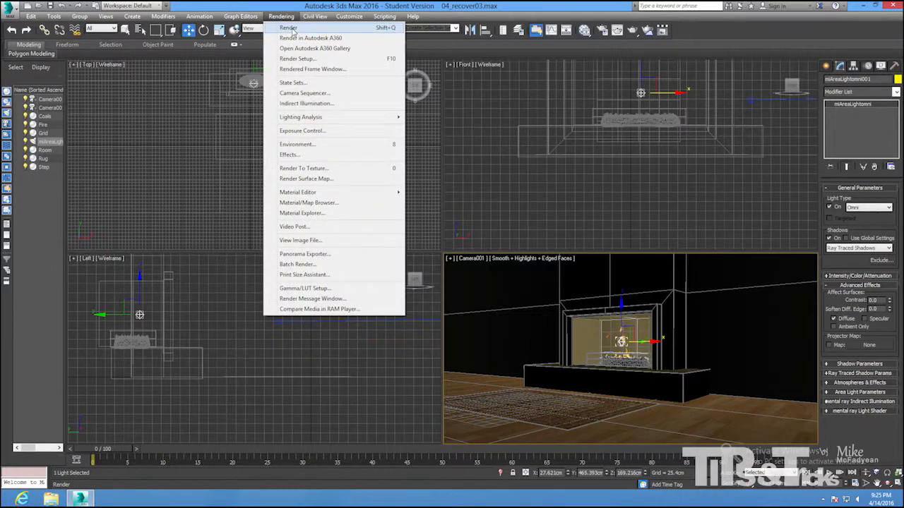
left_click(291, 29)
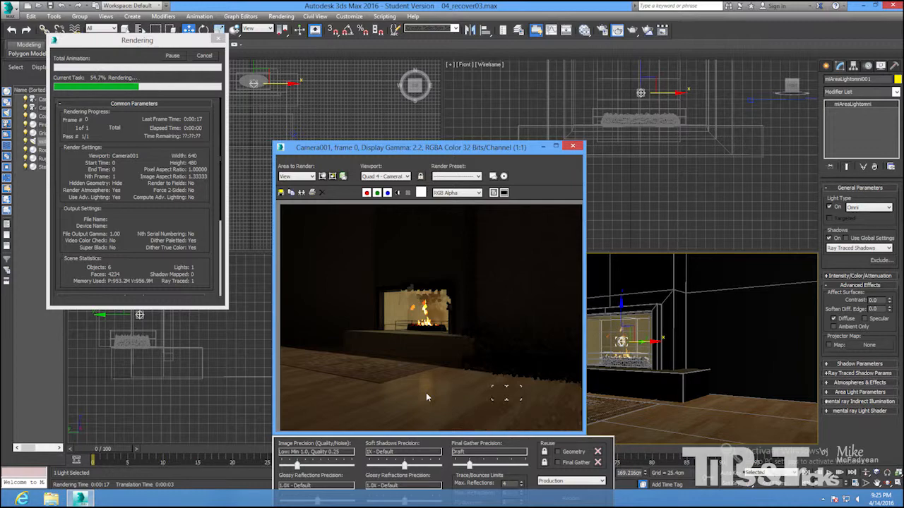
left_click(574, 147)
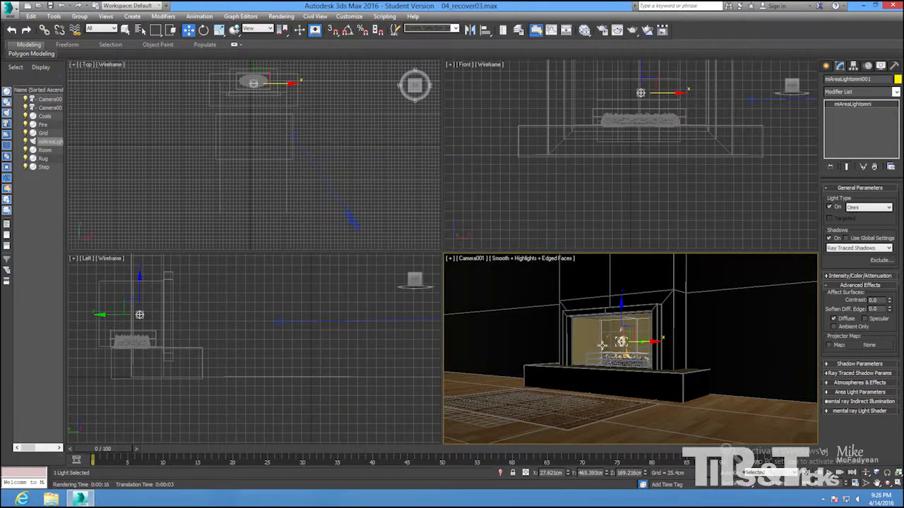
- Increase the radius of the light's spherical area to about 85.85 cm
left_click(862, 188)
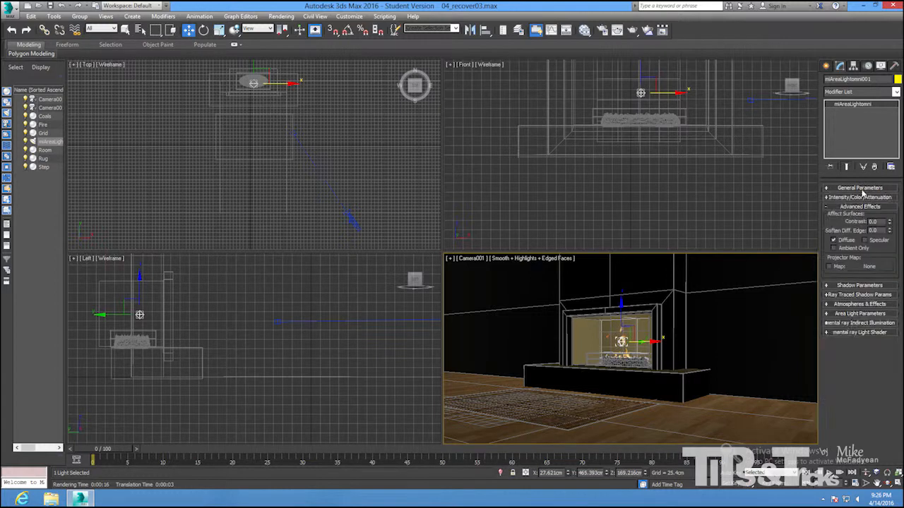
left_click(856, 207)
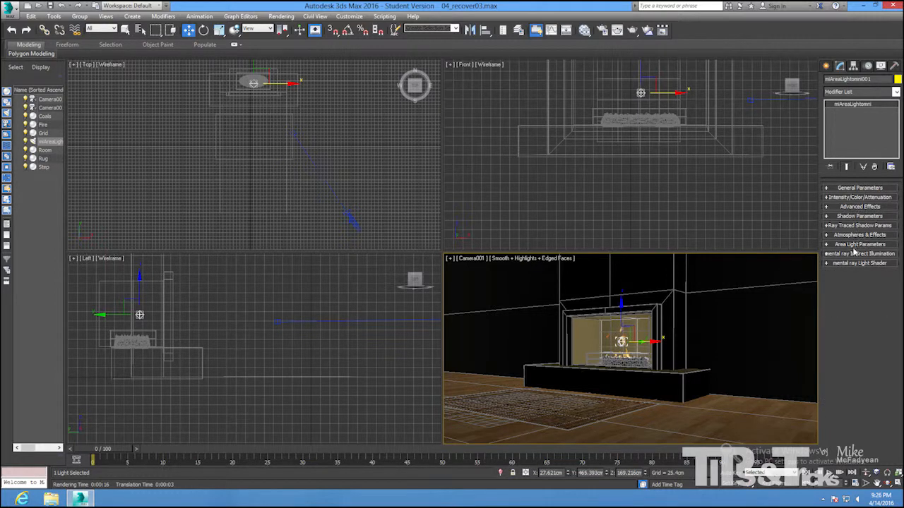
left_click(855, 245)
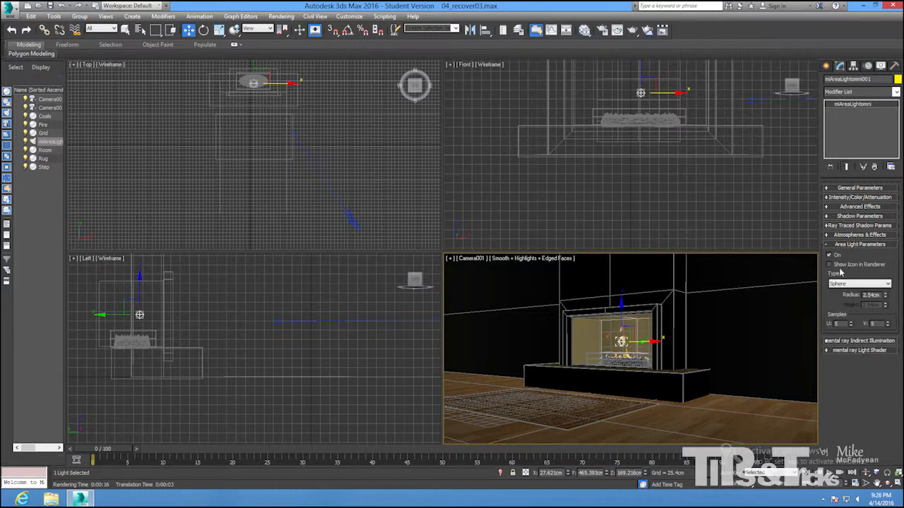
left_click_drag(887, 297, 899, 140)
- Open the light's shadow parameters and render the camera view to check the larger area light
left_click(860, 215)
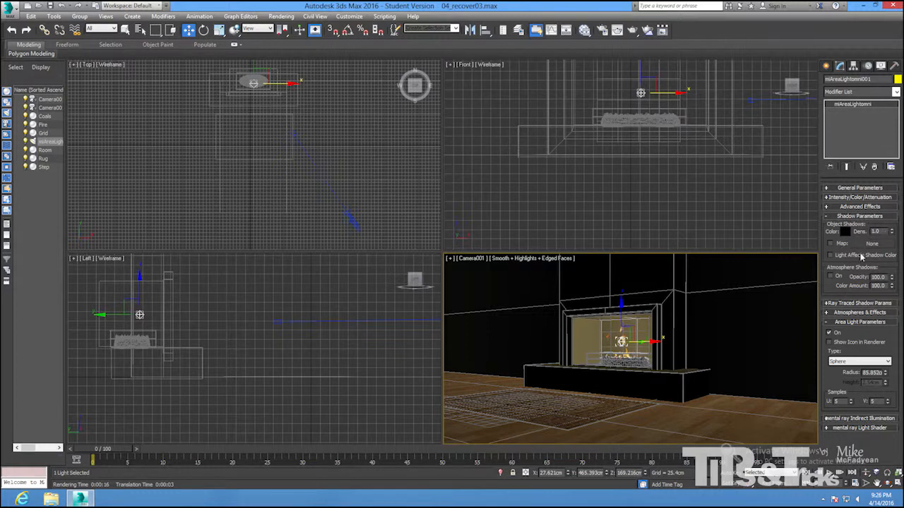
left_click(281, 15)
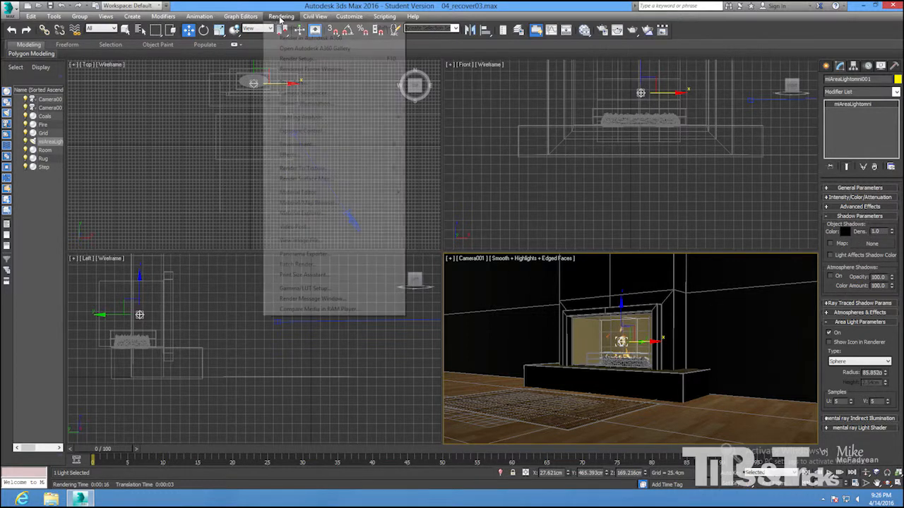
left_click(282, 23)
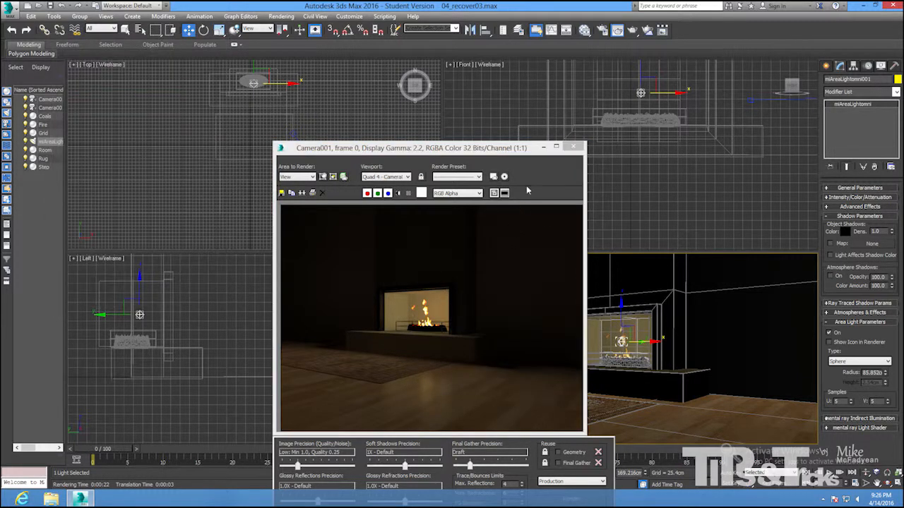
- Close the rendered image and create an mr Area Omni light on the floor in front of the fireplace
left_click(579, 146)
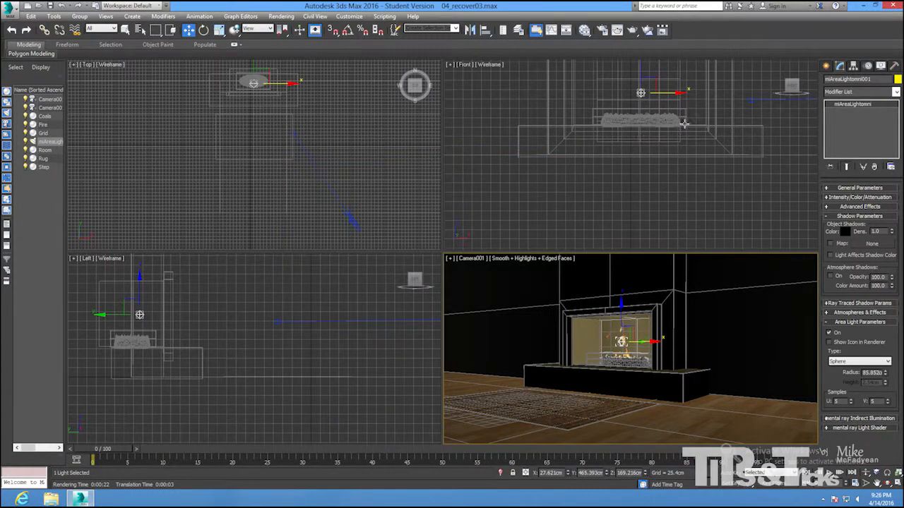
left_click(826, 65)
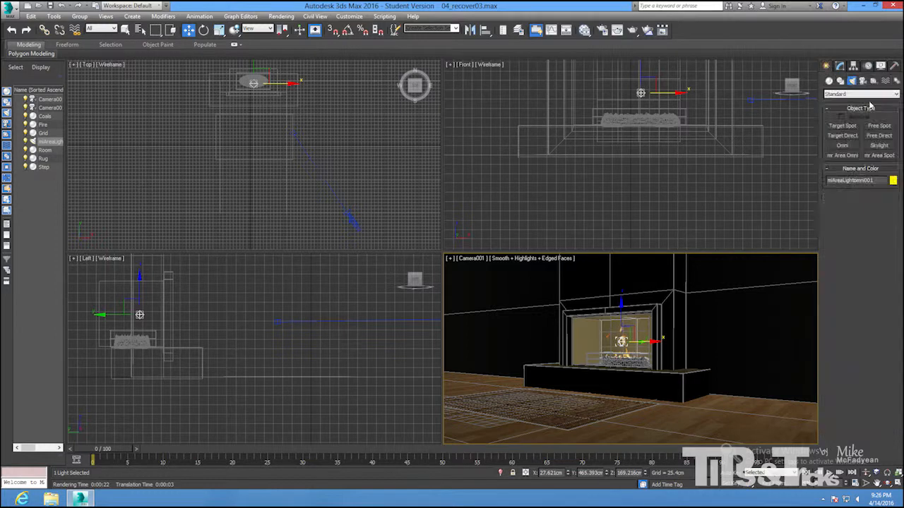
left_click(842, 155)
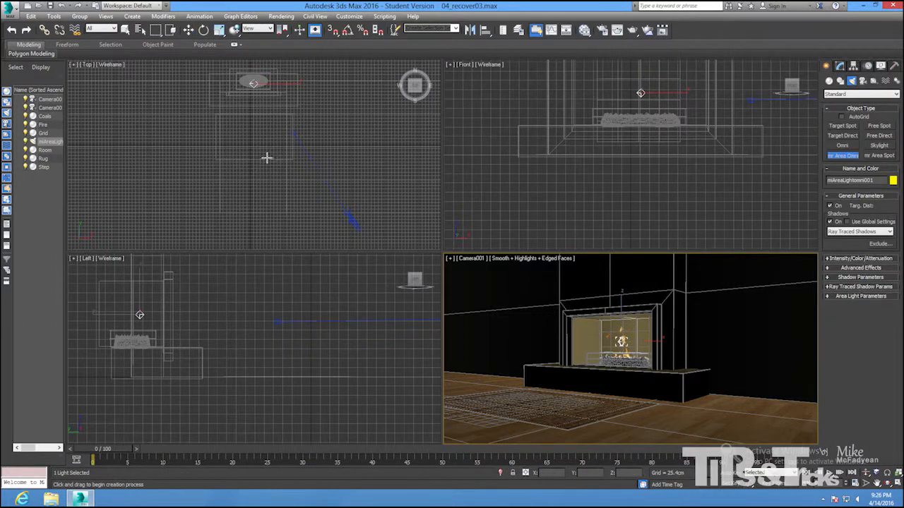
left_click(253, 197)
left_click(252, 196)
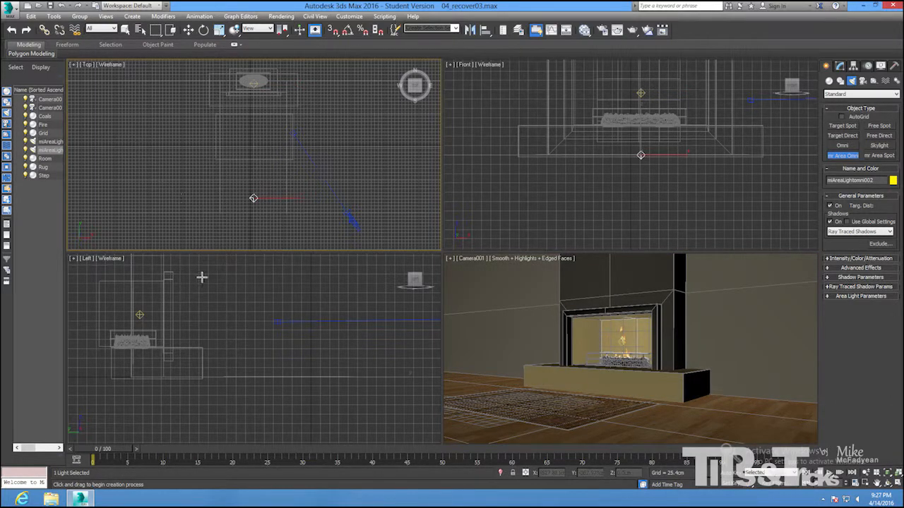
- Move the new light farther from the fireplace and raise it to about X 81, Y -514, Z 150 cm
key("w")
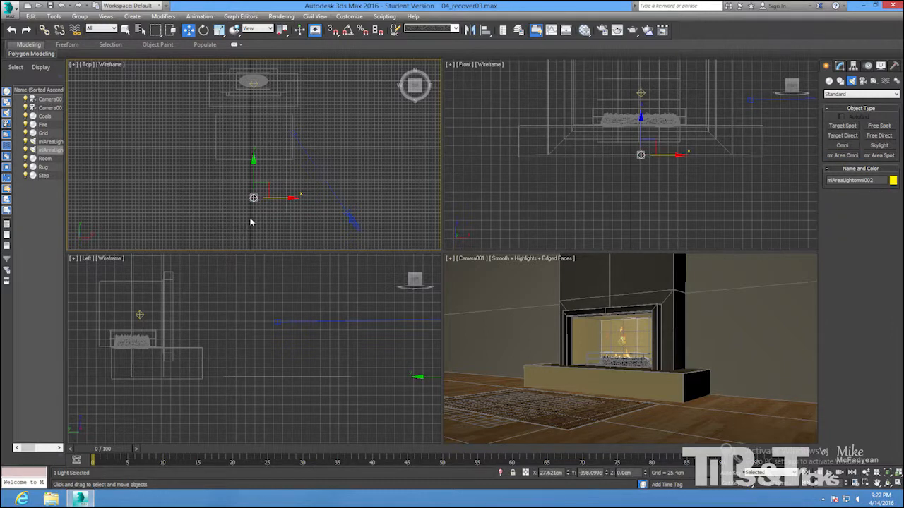
left_click_drag(266, 187, 273, 216)
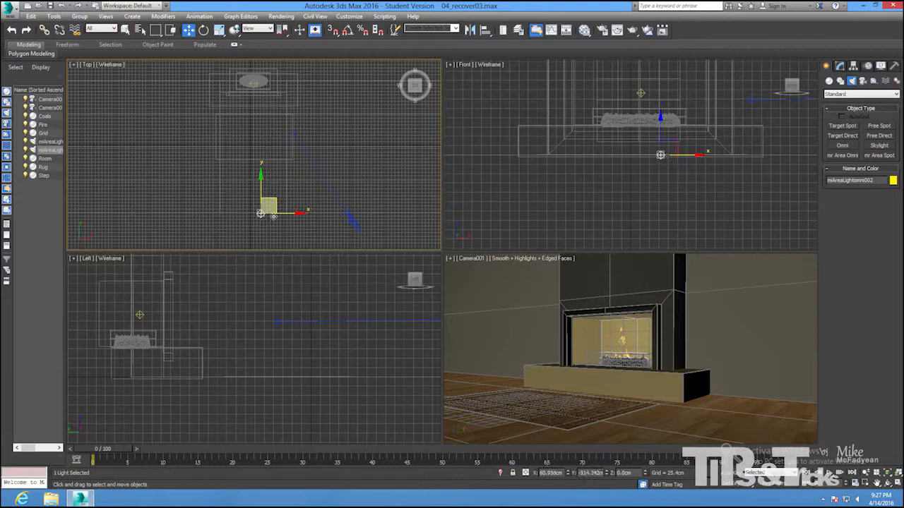
right_click(184, 414)
key("z")
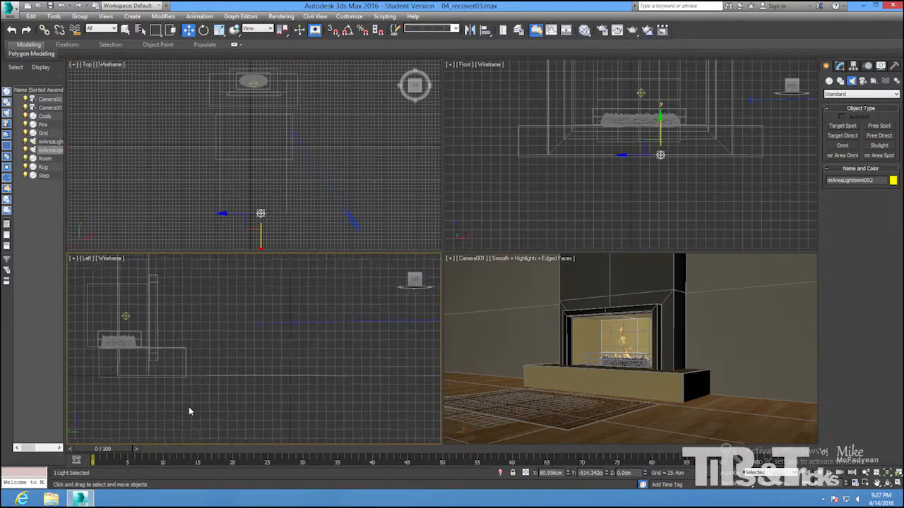
left_click_drag(303, 342, 304, 305)
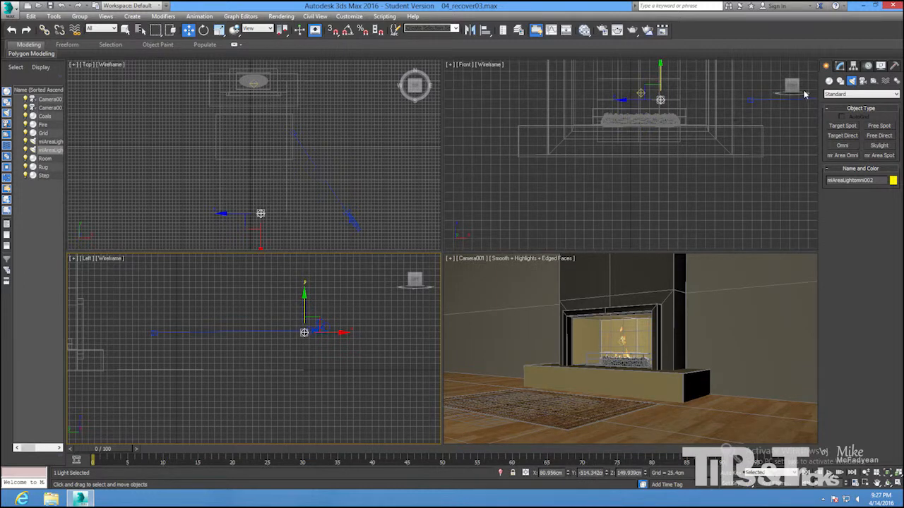
- Give the new light a slightly more saturated warm cream colour and lower its multiplier to 0.11
left_click(840, 65)
left_click(865, 192)
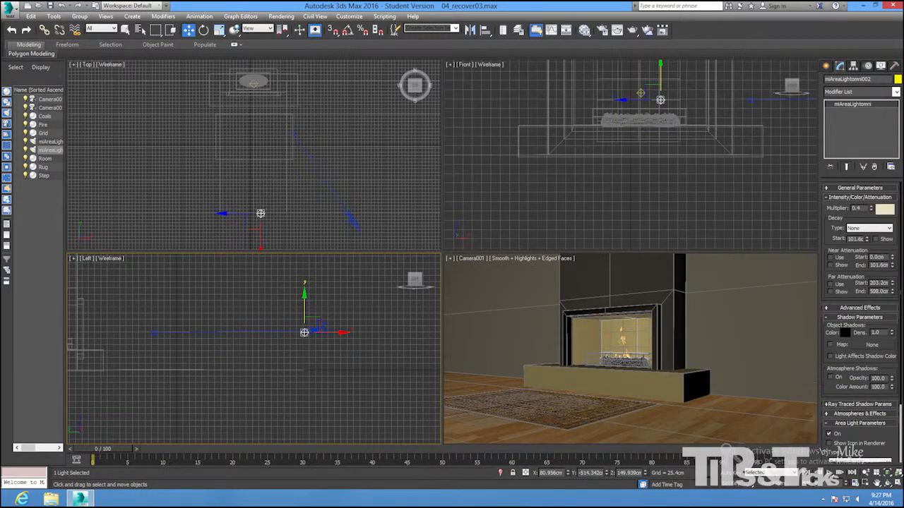
left_click(885, 209)
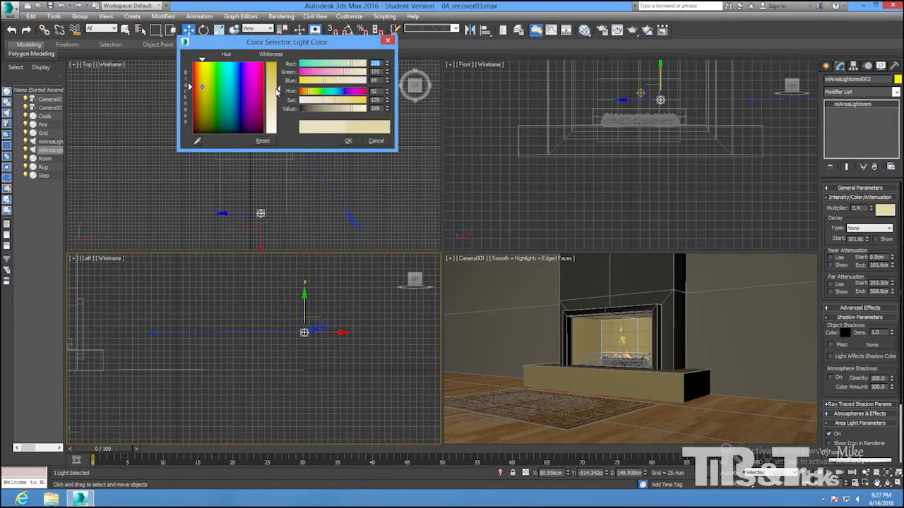
left_click_drag(277, 90, 276, 87)
left_click(348, 141)
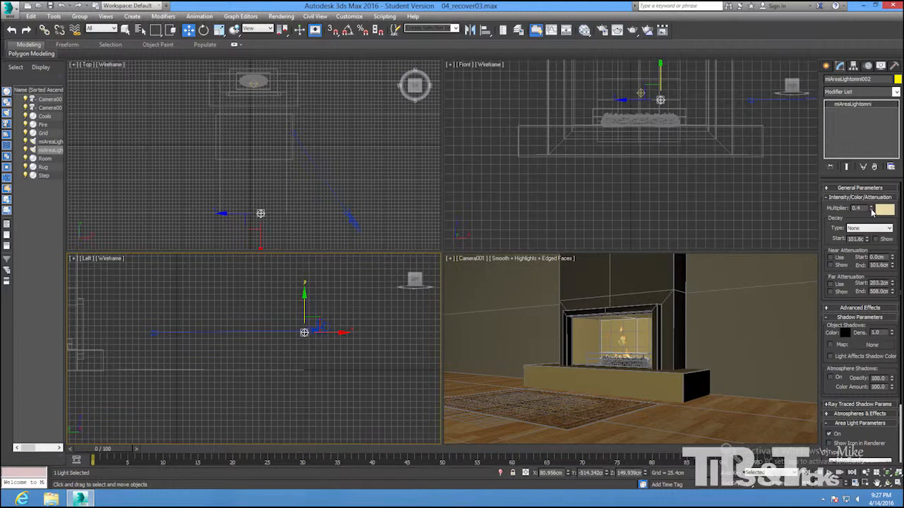
left_click_drag(872, 212, 869, 218)
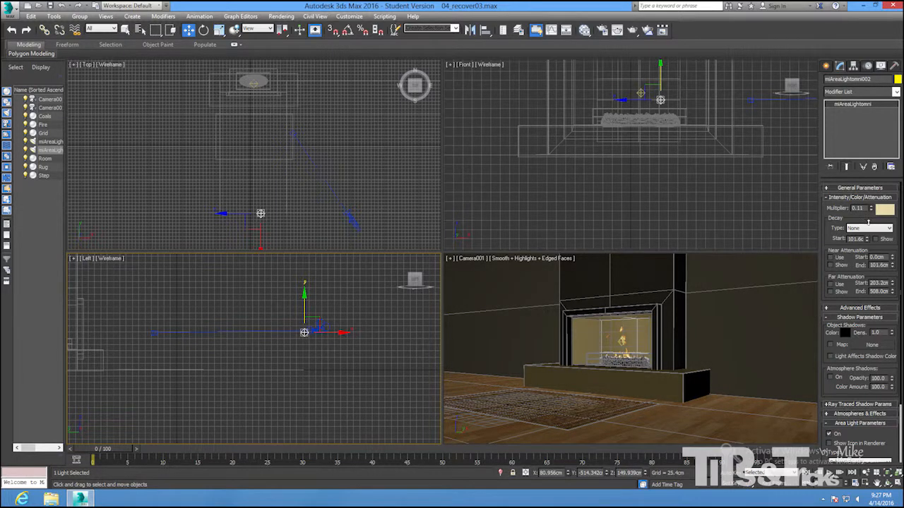
- Render the camera view to check the new fill light, and close the rendered image
left_click(496, 297)
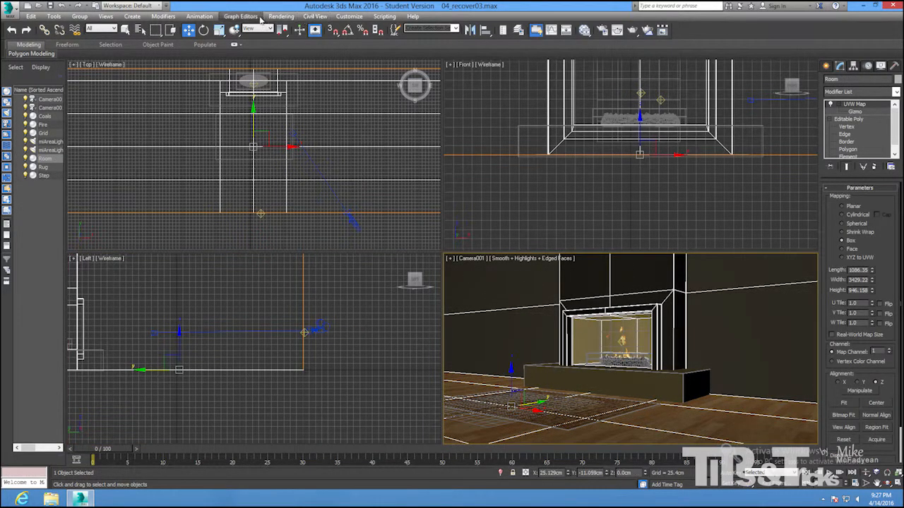
left_click(281, 16)
left_click(282, 33)
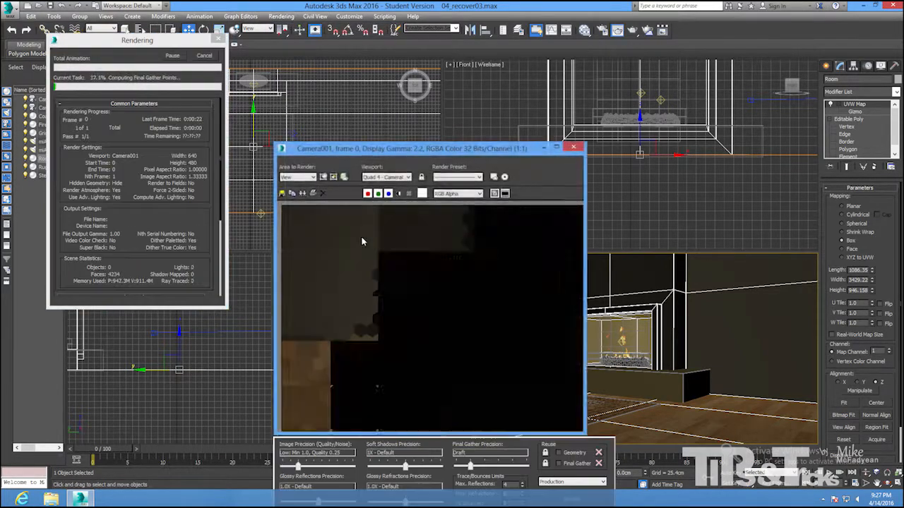
left_click(574, 149)
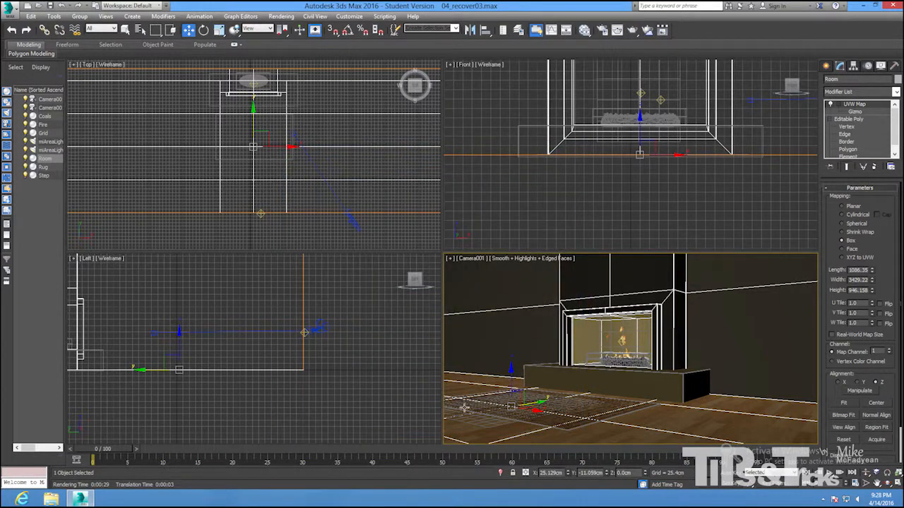
- Animate Camera001 with Auto Key, moving it across the room to about X -546, Y -652 cm at frame 100, and end key recording
left_click(48, 100)
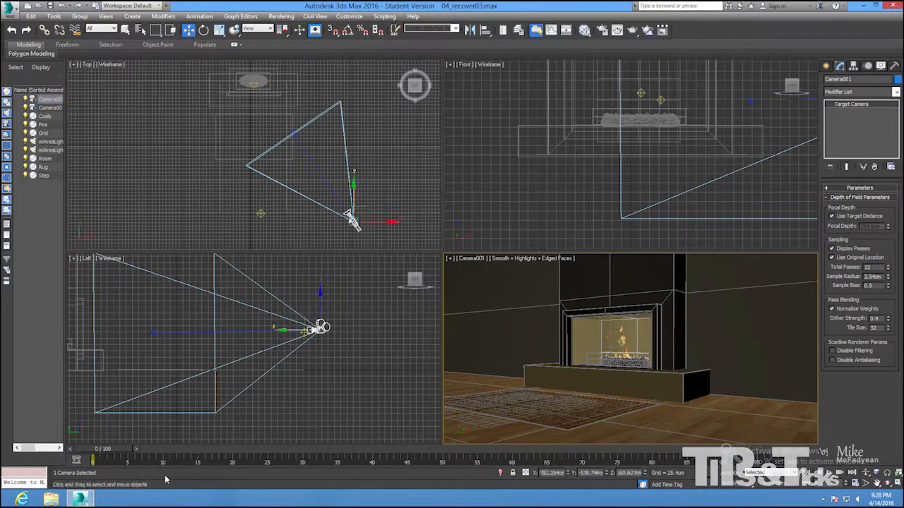
left_click(731, 475)
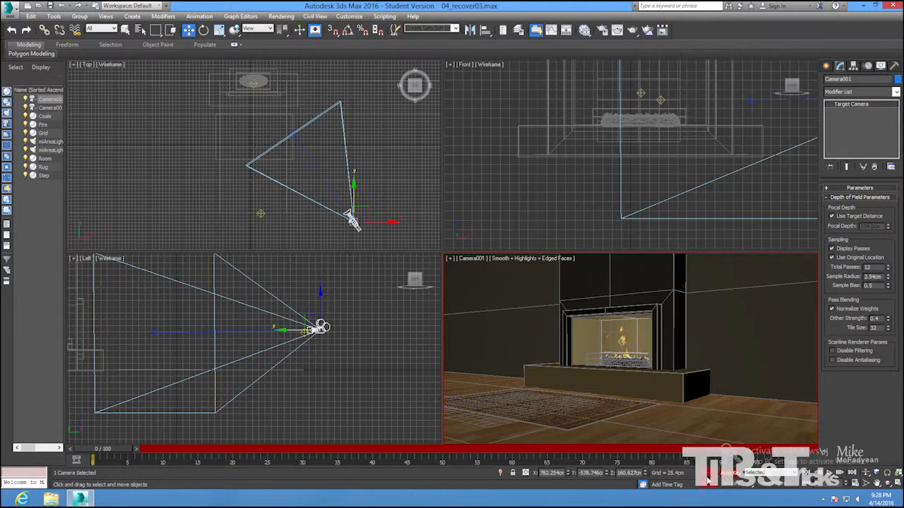
left_click(709, 480)
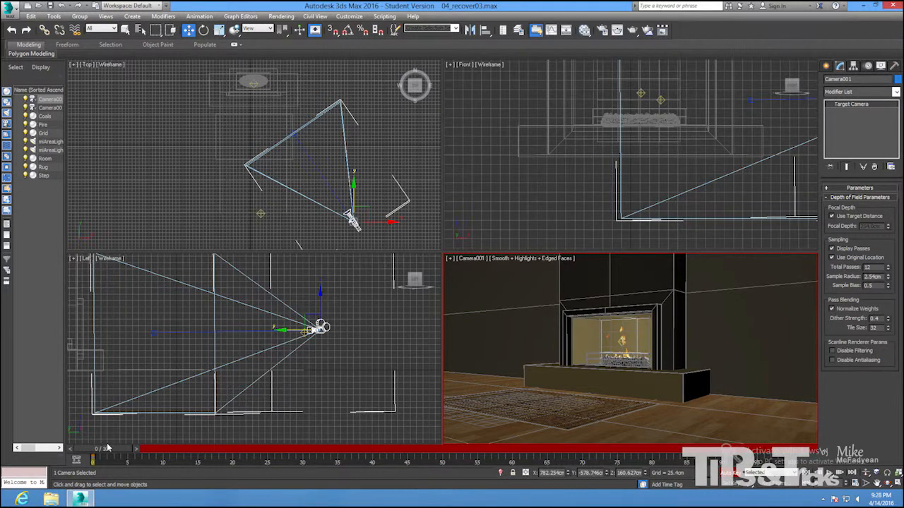
left_click_drag(108, 452, 830, 440)
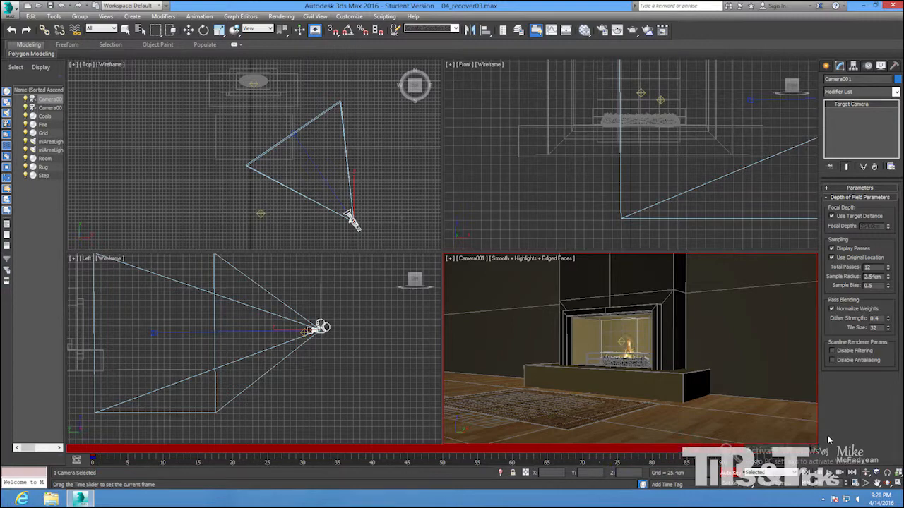
key("w")
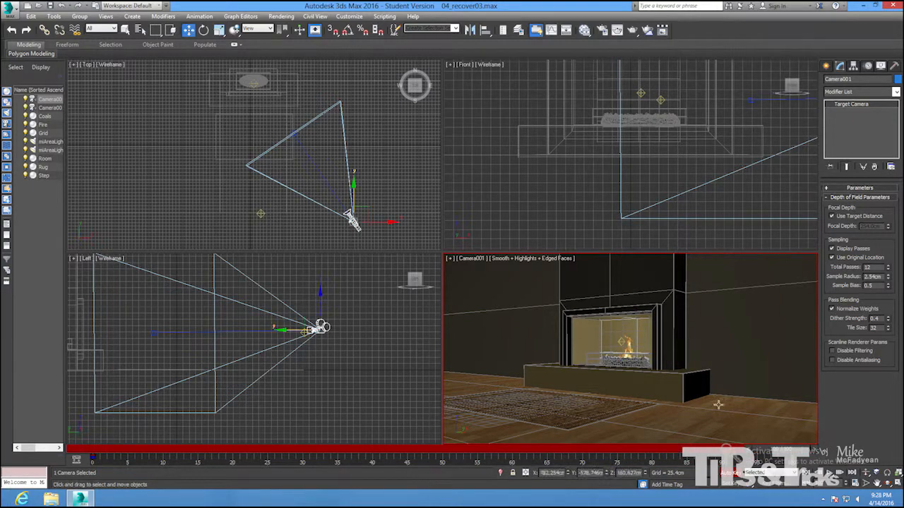
right_click(379, 185)
left_click_drag(368, 207, 190, 221)
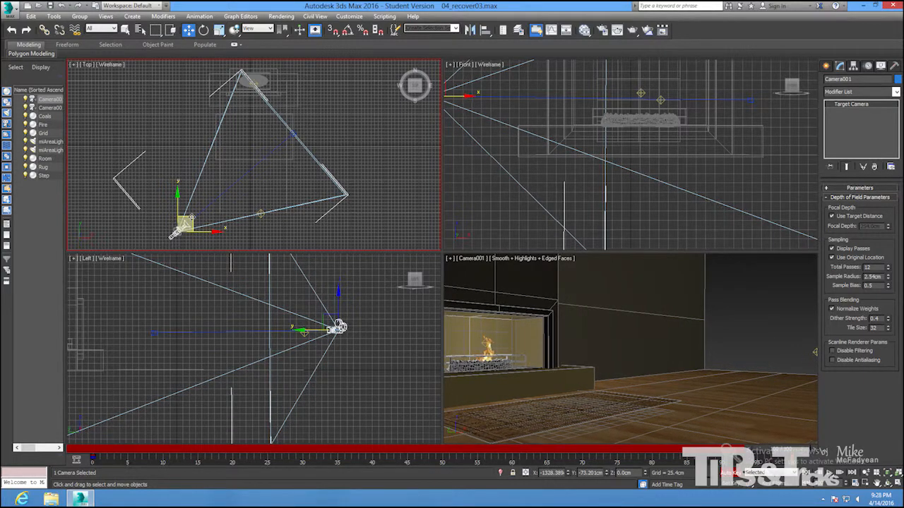
left_click(733, 474)
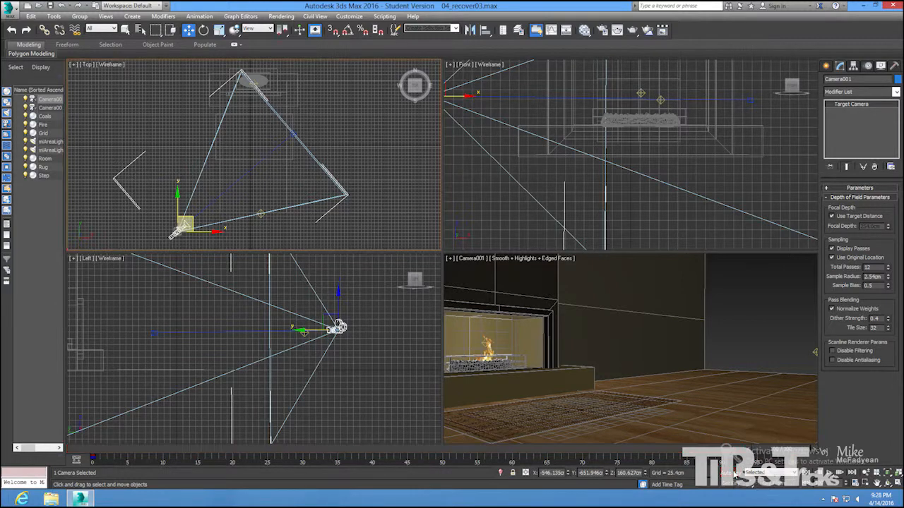
- Move the camera's target into the fireplace at about X 38, Y 490 cm and return the animation to frame 0
left_click(49, 108)
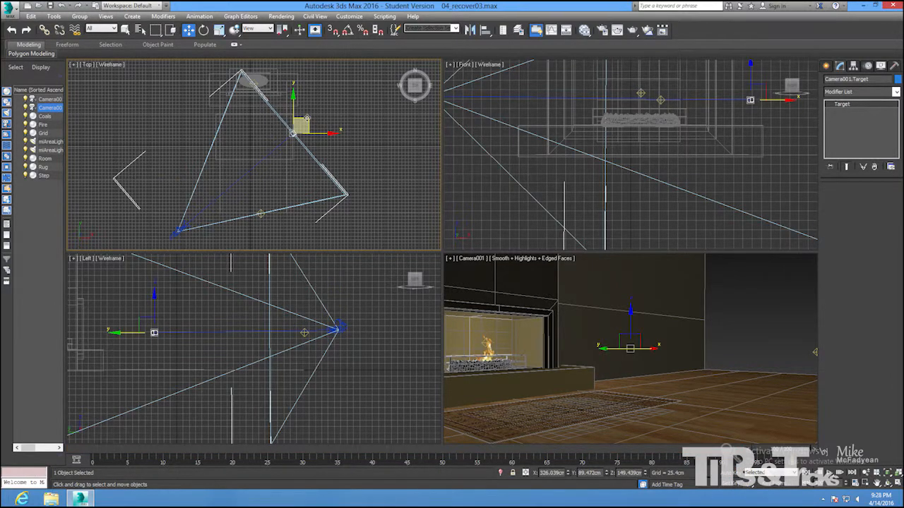
left_click_drag(307, 118, 269, 65)
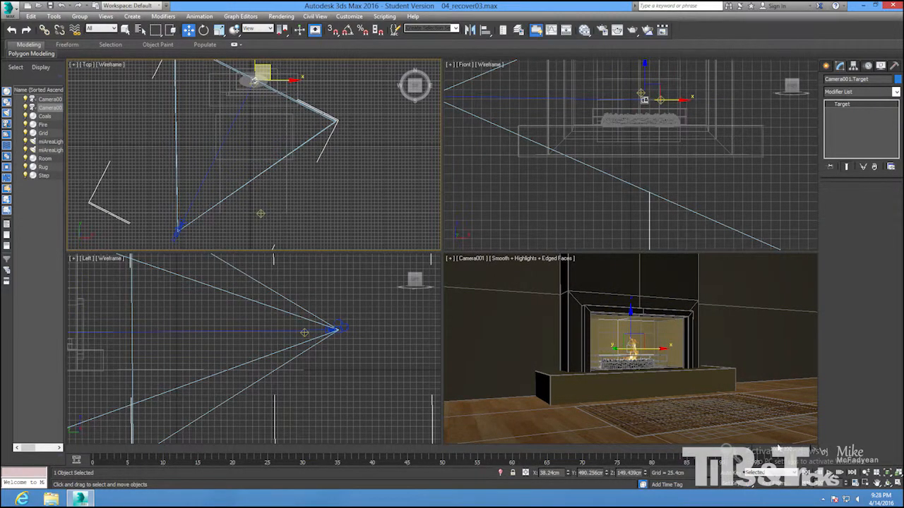
left_click_drag(777, 449, 93, 468)
key("w")
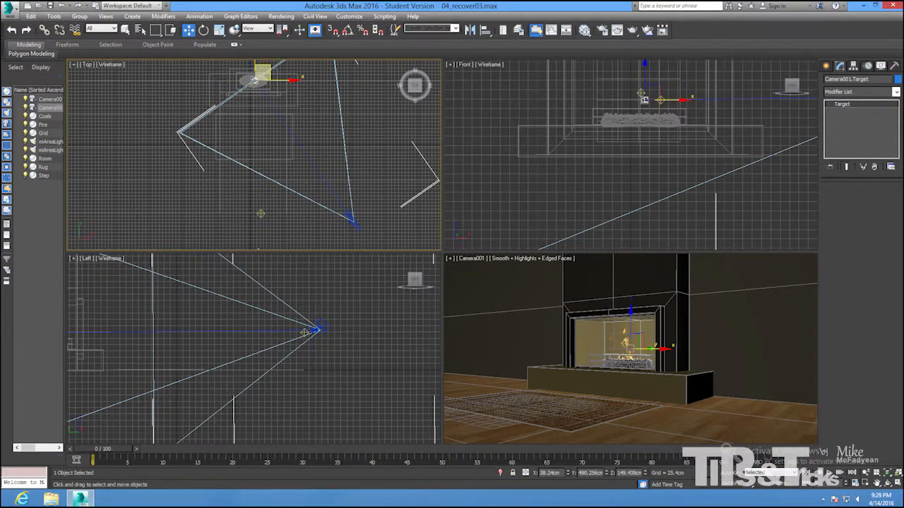
- Save the scene as a new incremented copy, 04_recover04.max
left_click(8, 7)
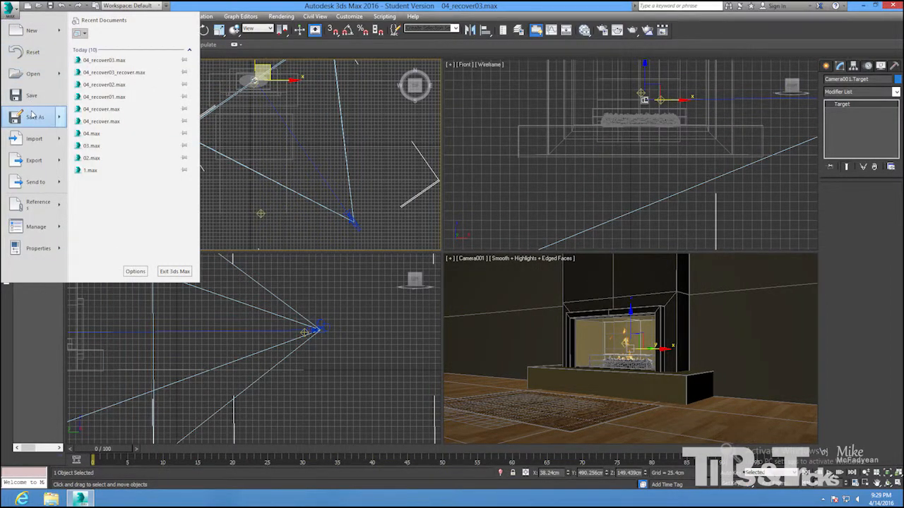
left_click(32, 115)
left_click(557, 282)
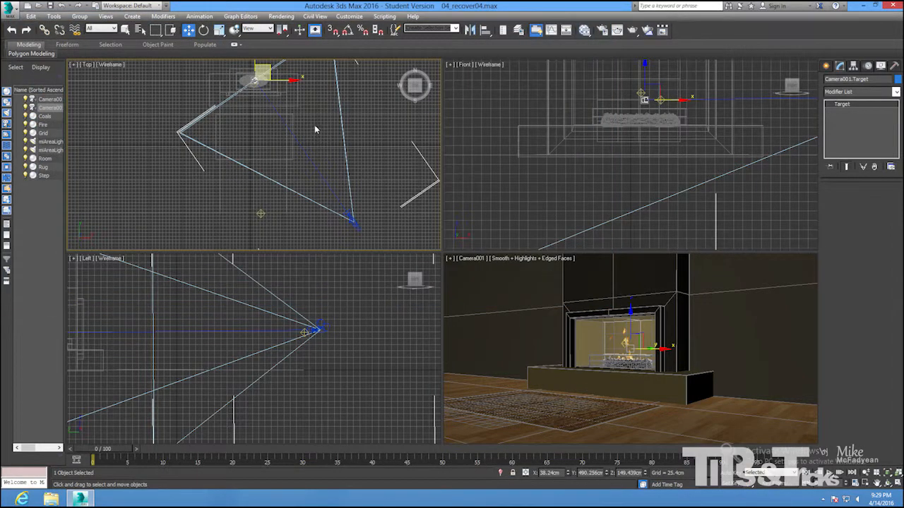
- Open the render setup for the camera view and set the output size to HDTV (video) with a width of 640
right_click(486, 332)
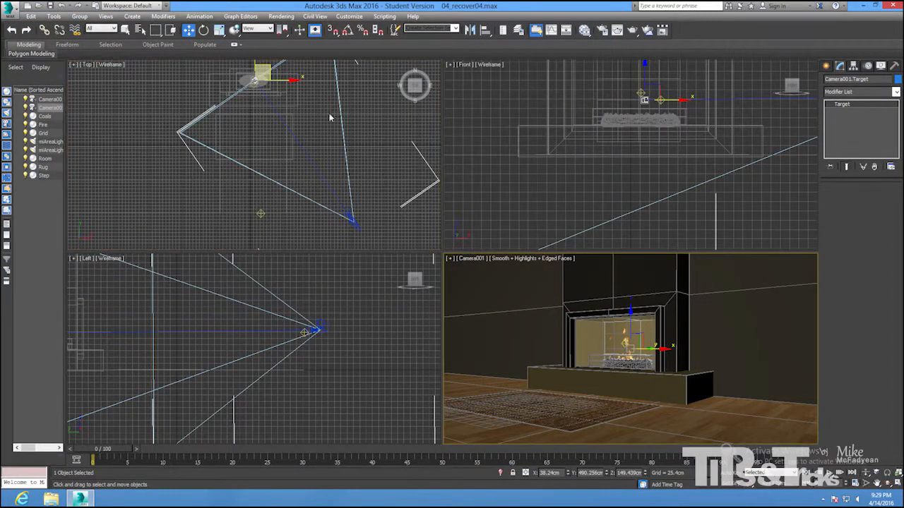
left_click(280, 16)
left_click(298, 58)
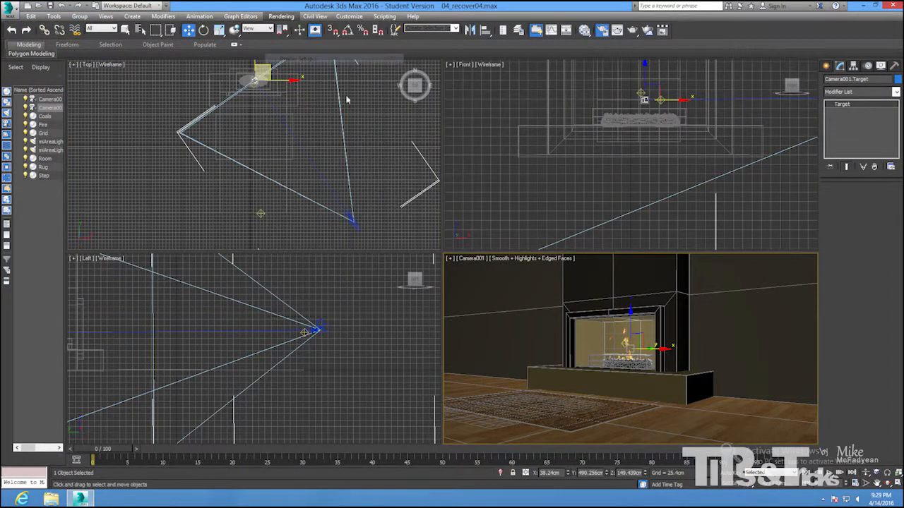
left_click_drag(156, 26, 256, 15)
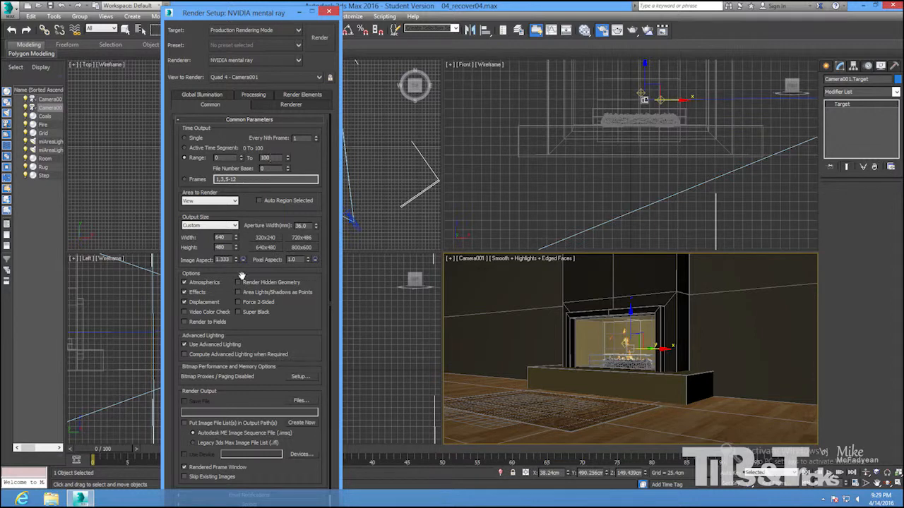
left_click(229, 226)
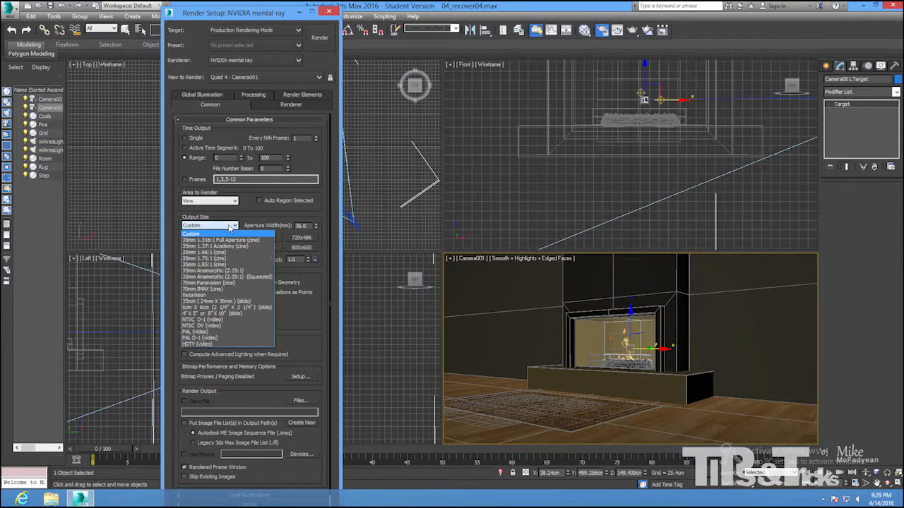
left_click(234, 344)
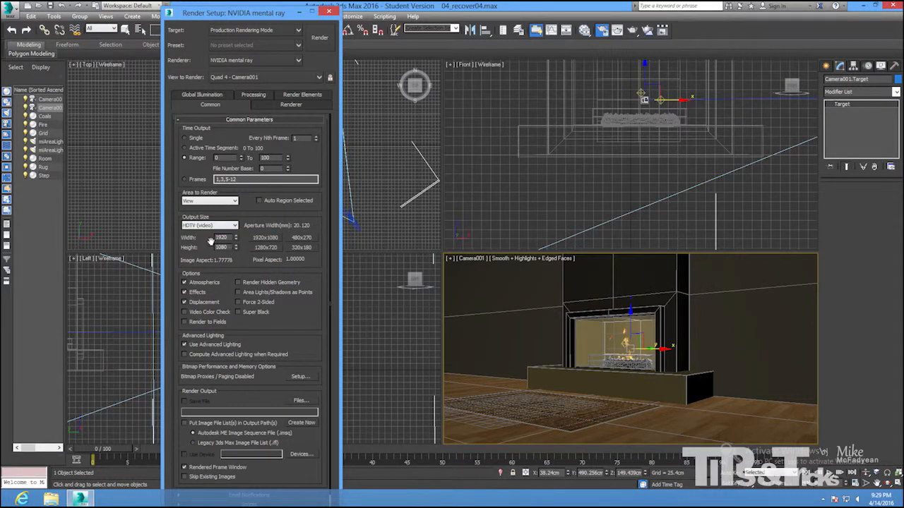
double_click(227, 237)
type("640")
double_click(227, 237)
- Open the render output file settings and create a folder named Image Sequence inside the project's renderoutput folder
left_click(301, 401)
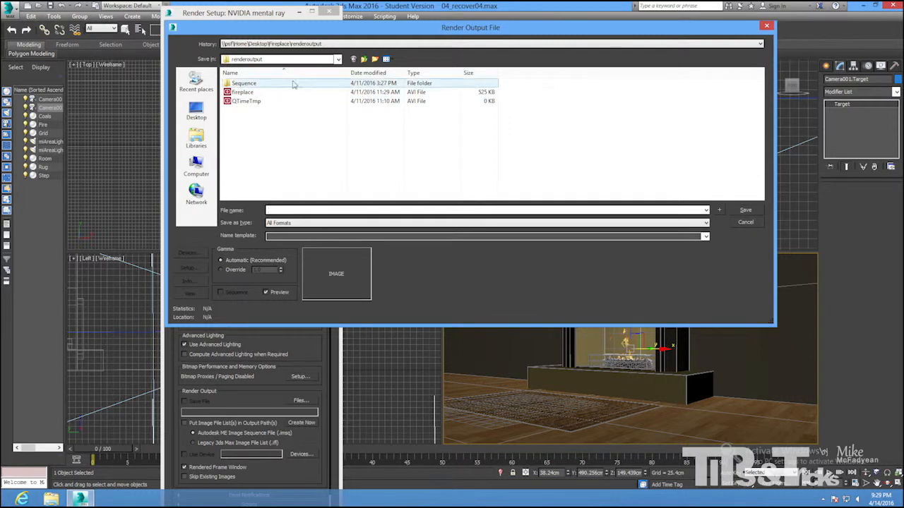
left_click(365, 60)
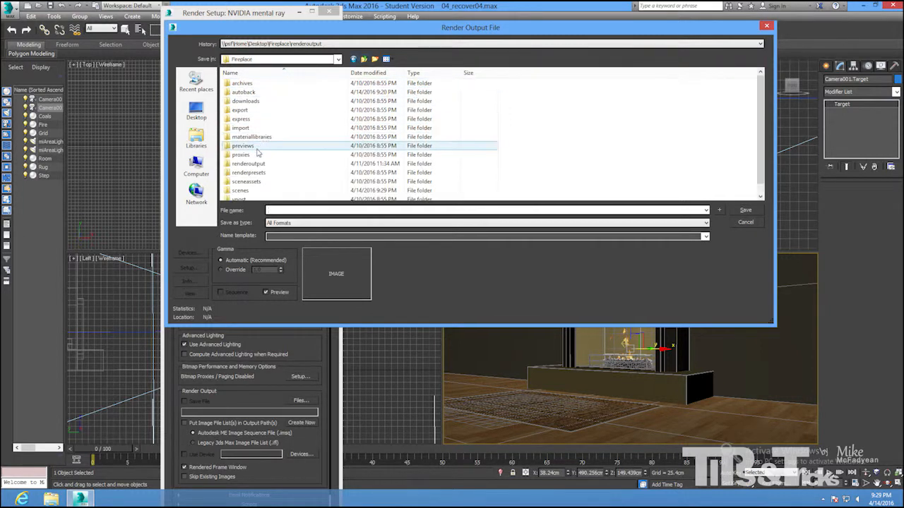
double_click(253, 170)
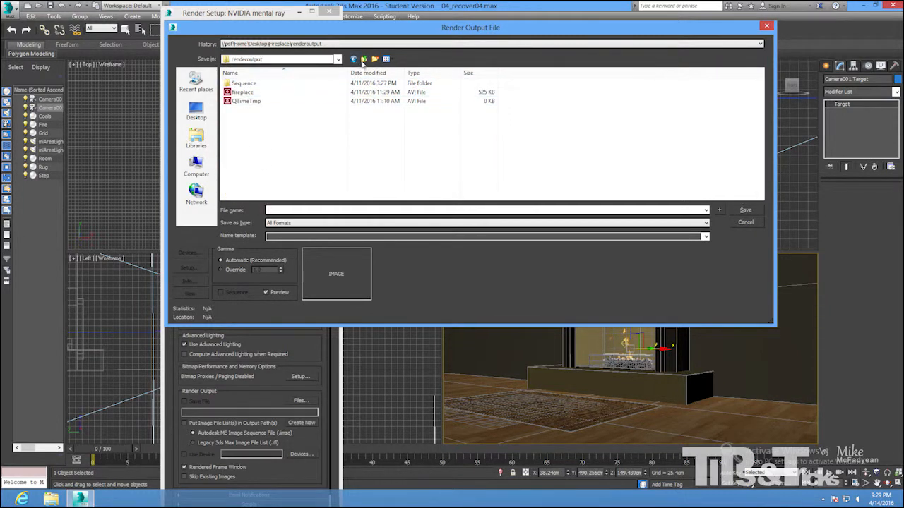
left_click(374, 60)
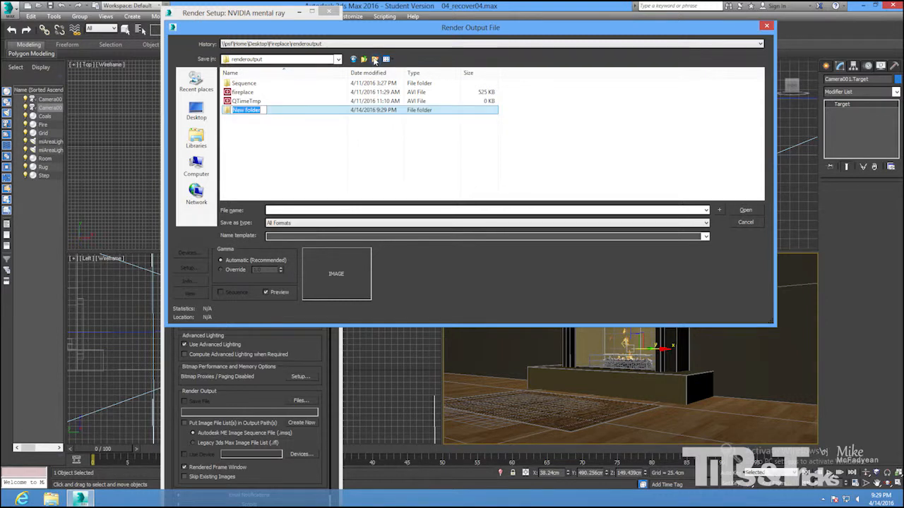
type("Image Sequence")
key("Return")
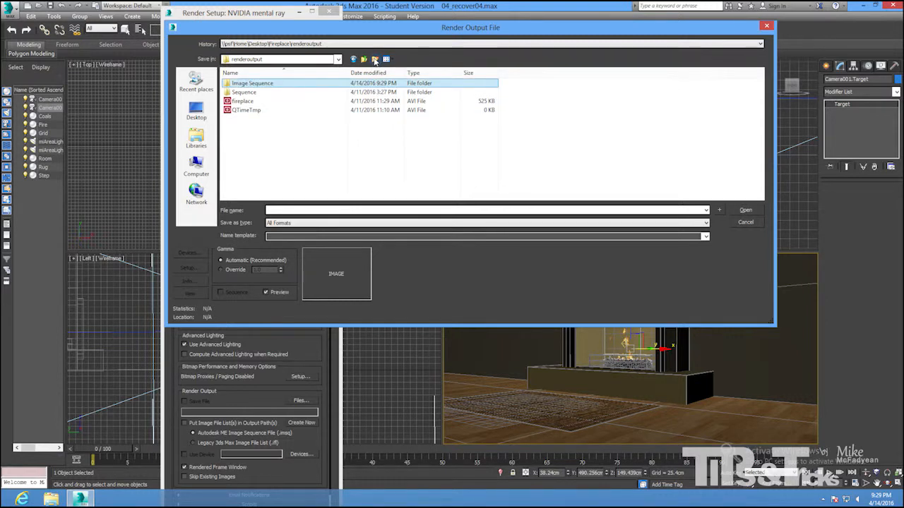
- Set the render to save as a JPEG file named 01 in the renderoutput folder, accepting quality 100
left_click(310, 222)
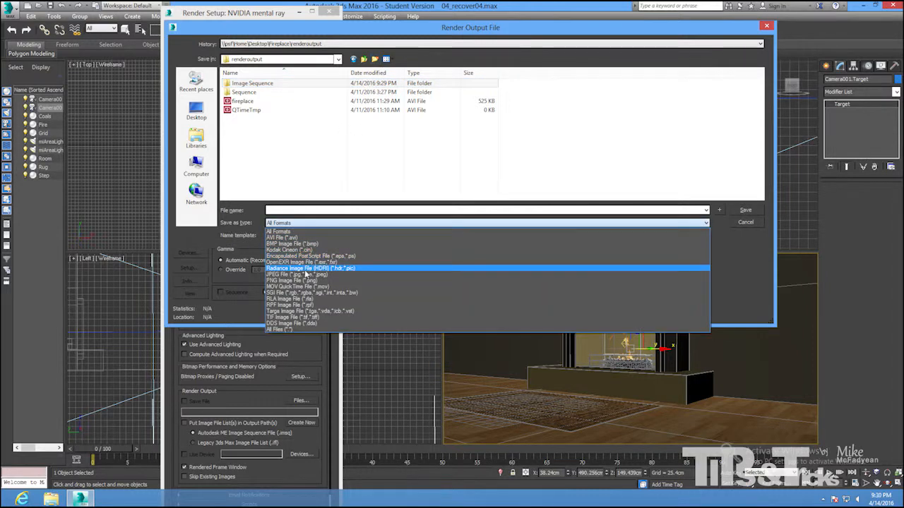
left_click(293, 245)
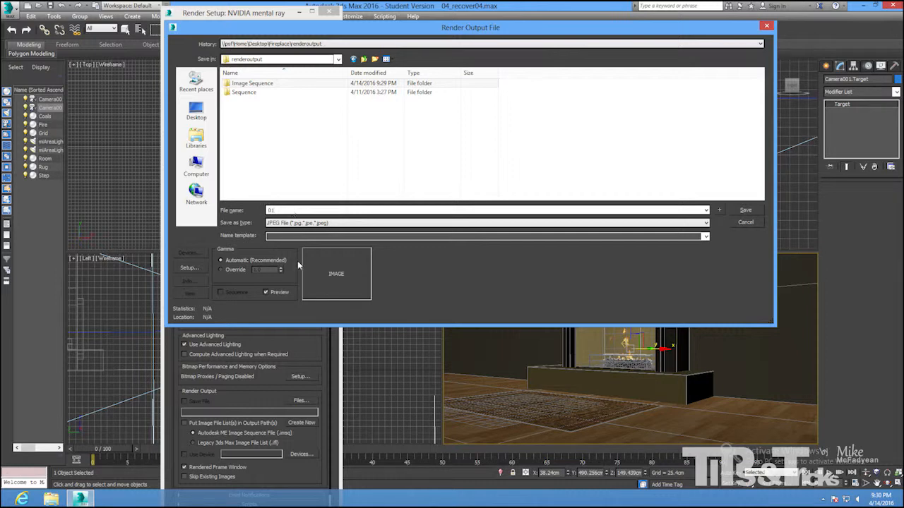
left_click(746, 210)
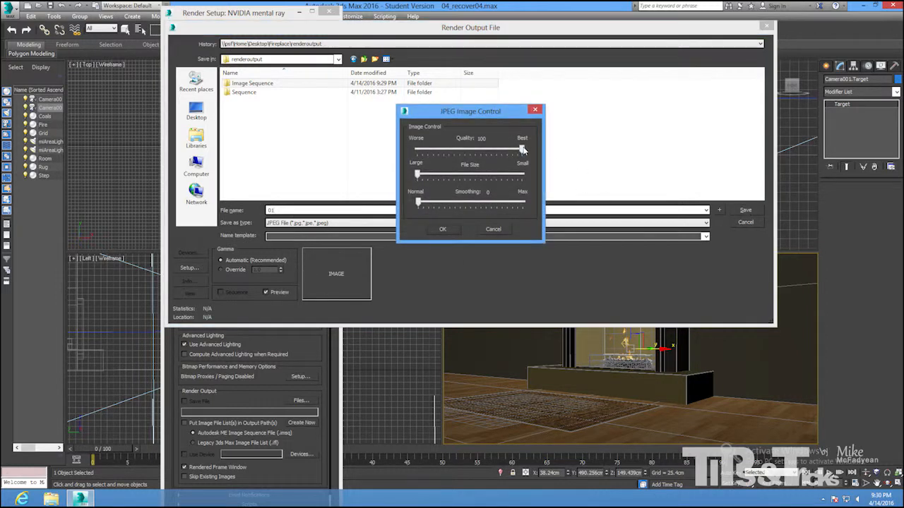
left_click(443, 229)
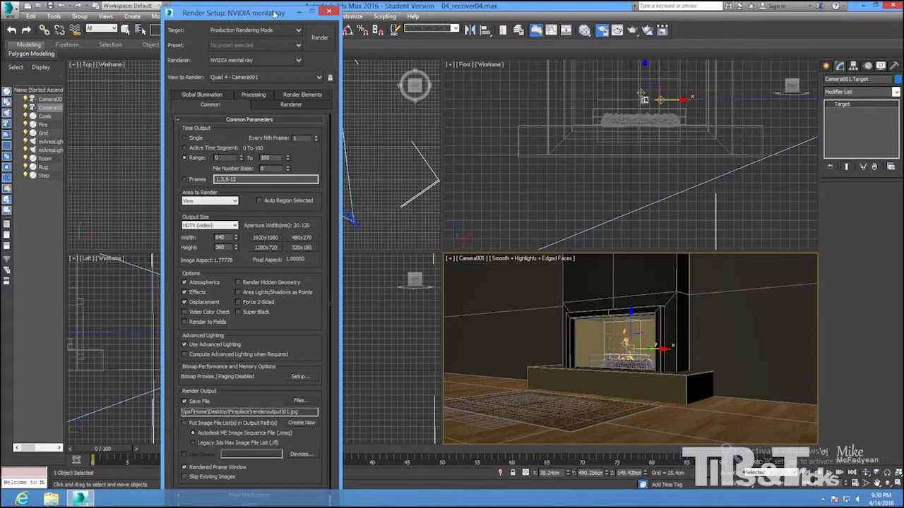
left_click_drag(275, 13, 276, 23)
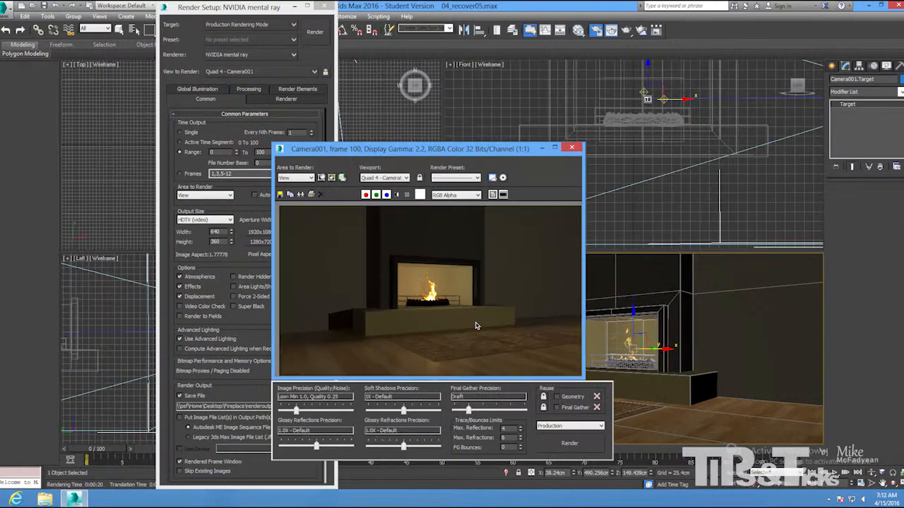
- Bring the Fireplace.avi video in front of the rendered frame in the media player and play the animation
left_click_drag(458, 145, 461, 134)
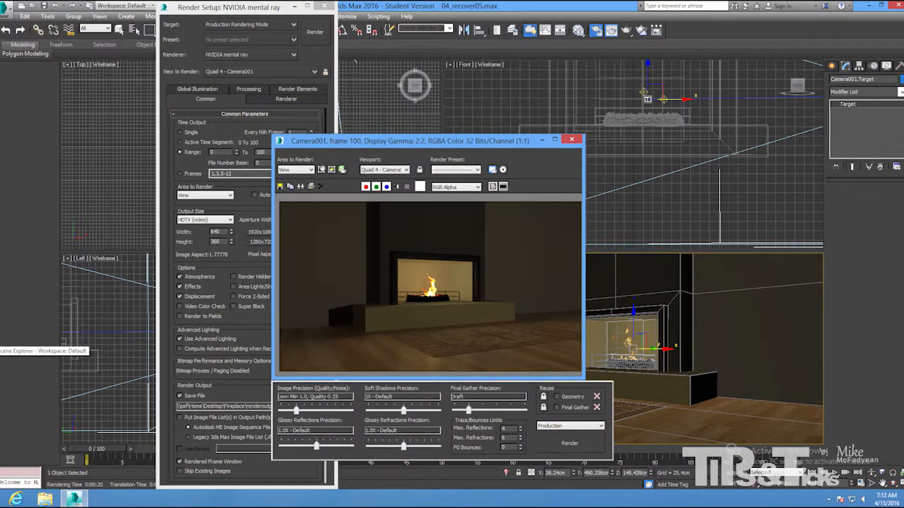
left_click_drag(0, 325, 394, 124)
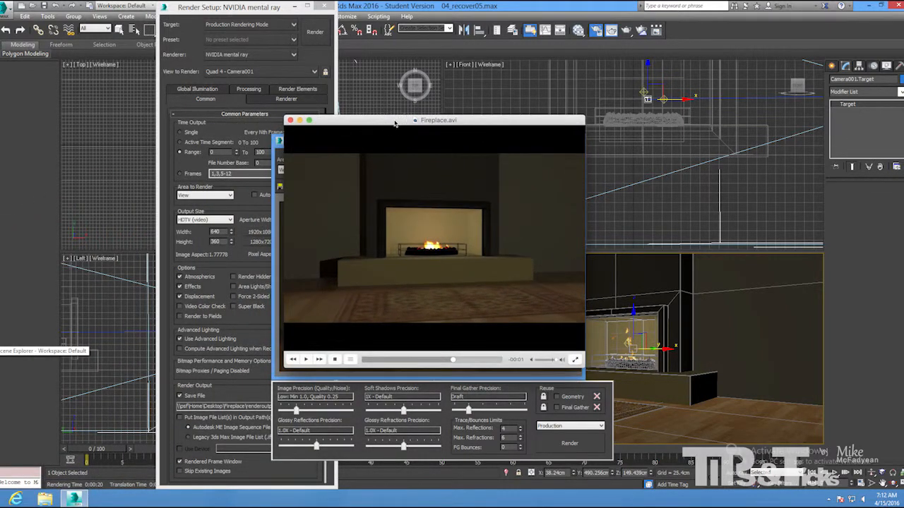
left_click(306, 359)
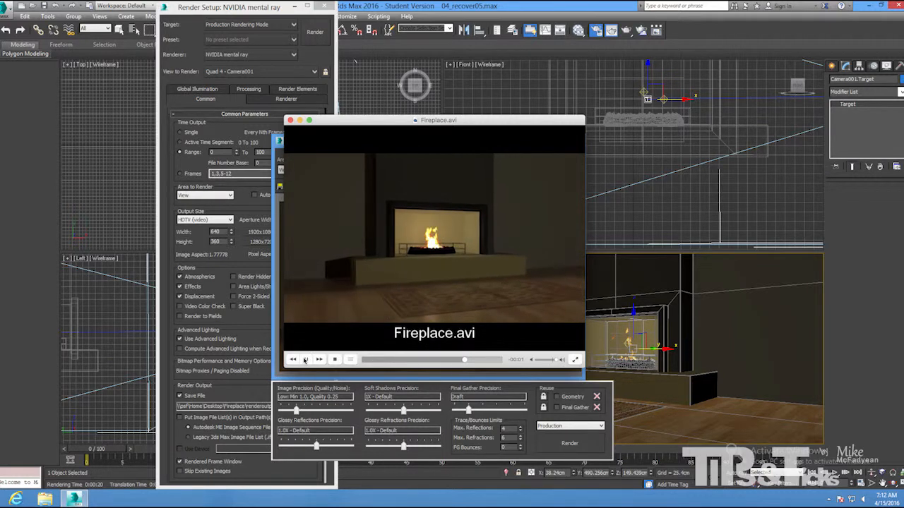
left_click(305, 360)
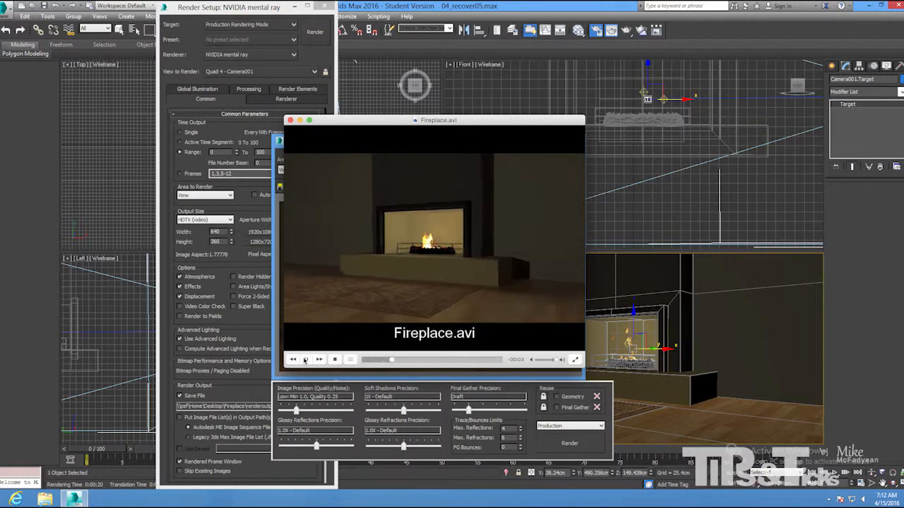